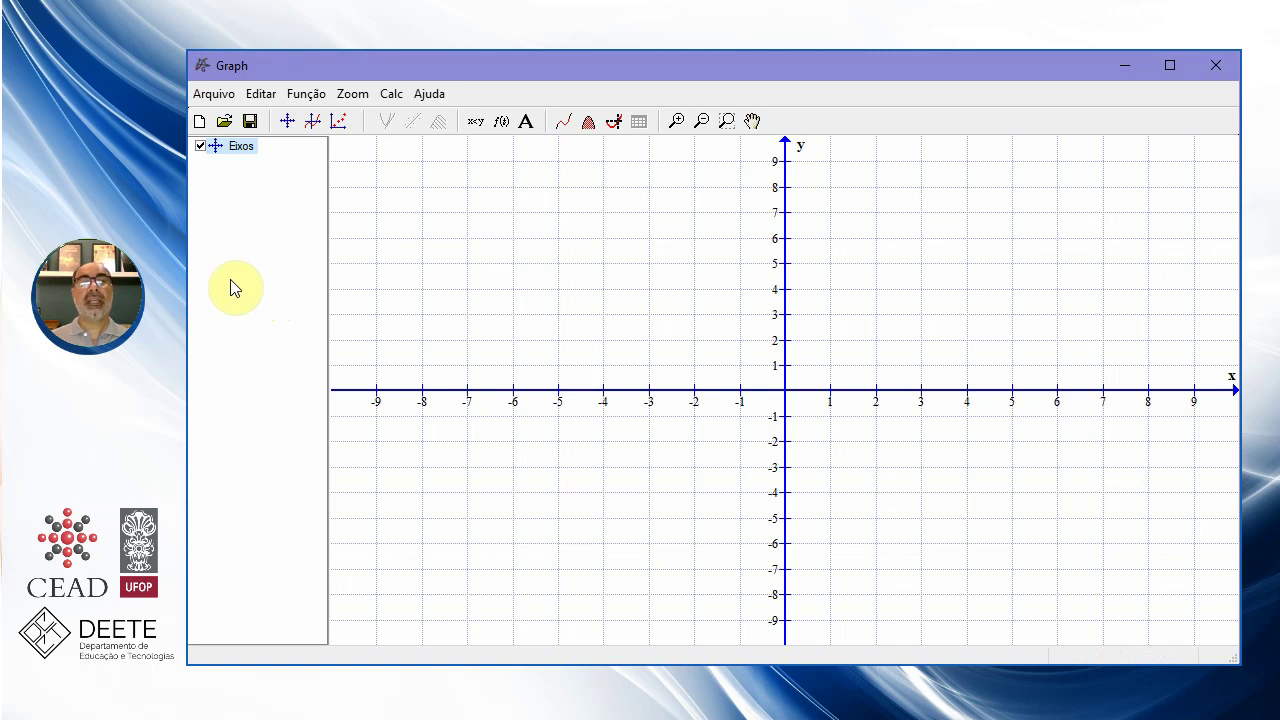
# Start a new point series and enter the points (2001, 10000) and (2003, 15000)
pyautogui.click(338, 121)
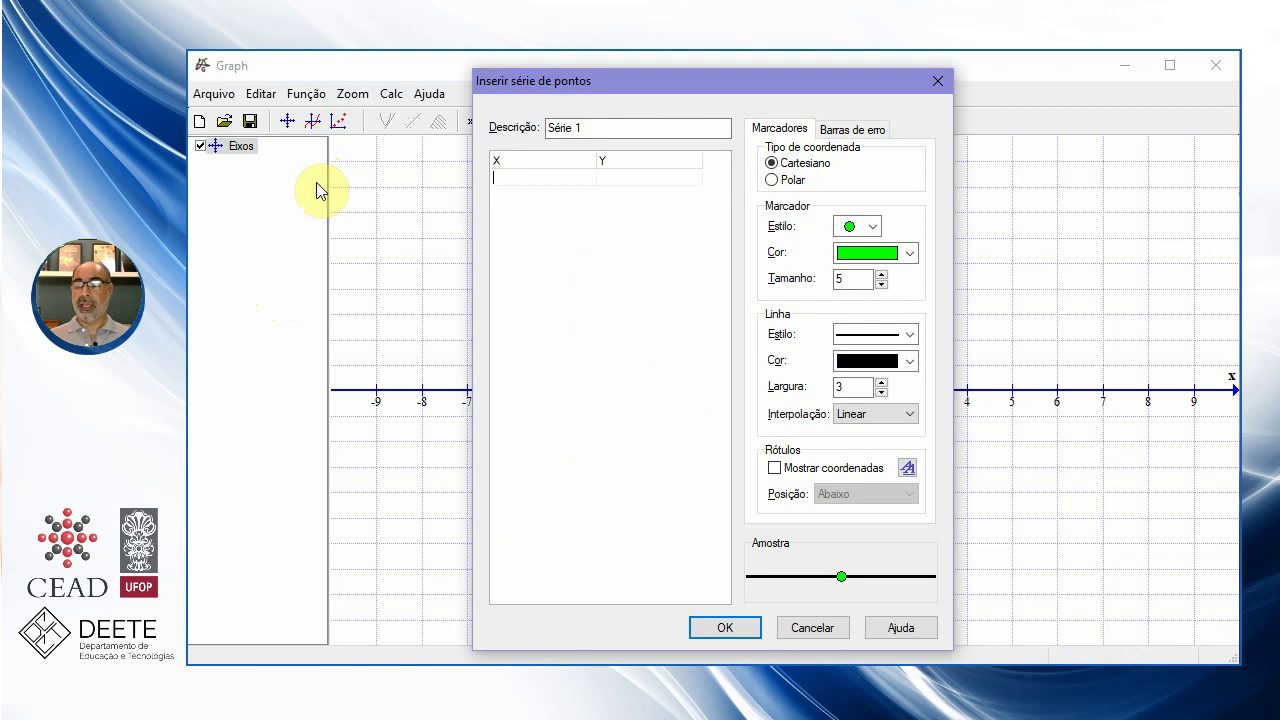
pyautogui.write('2001')
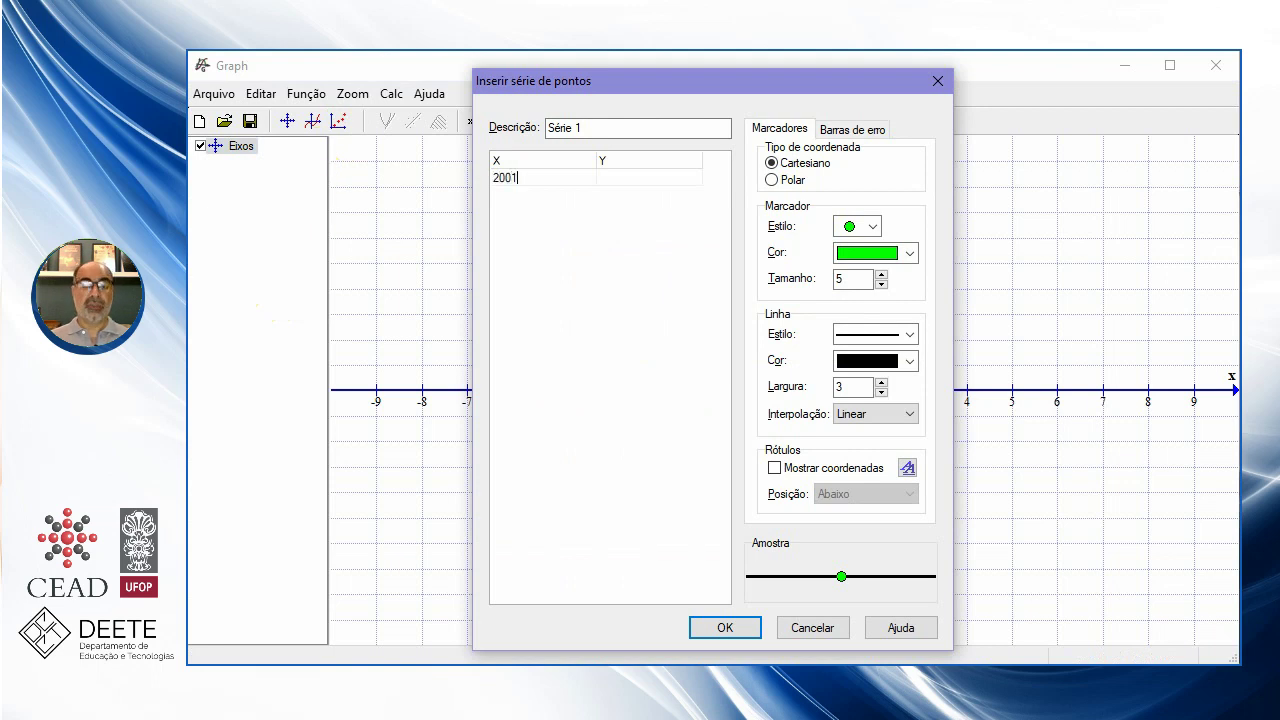
pyautogui.press('Tab')
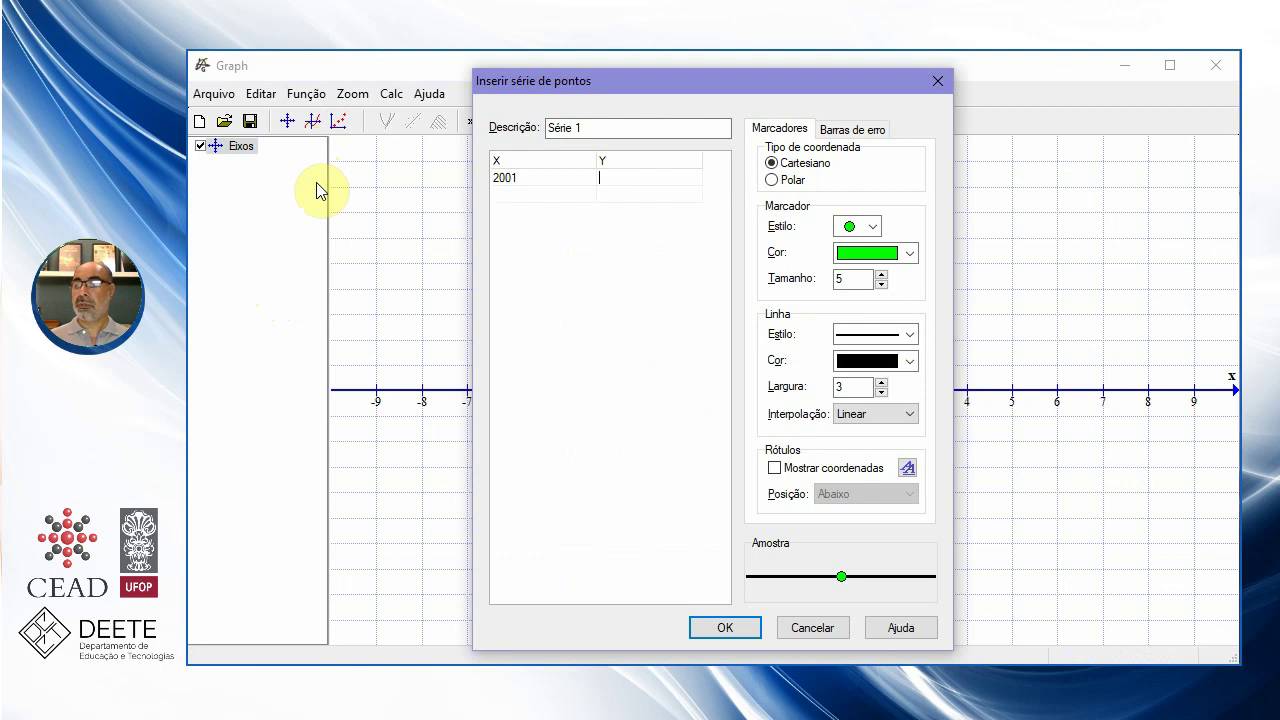
pyautogui.write('10000')
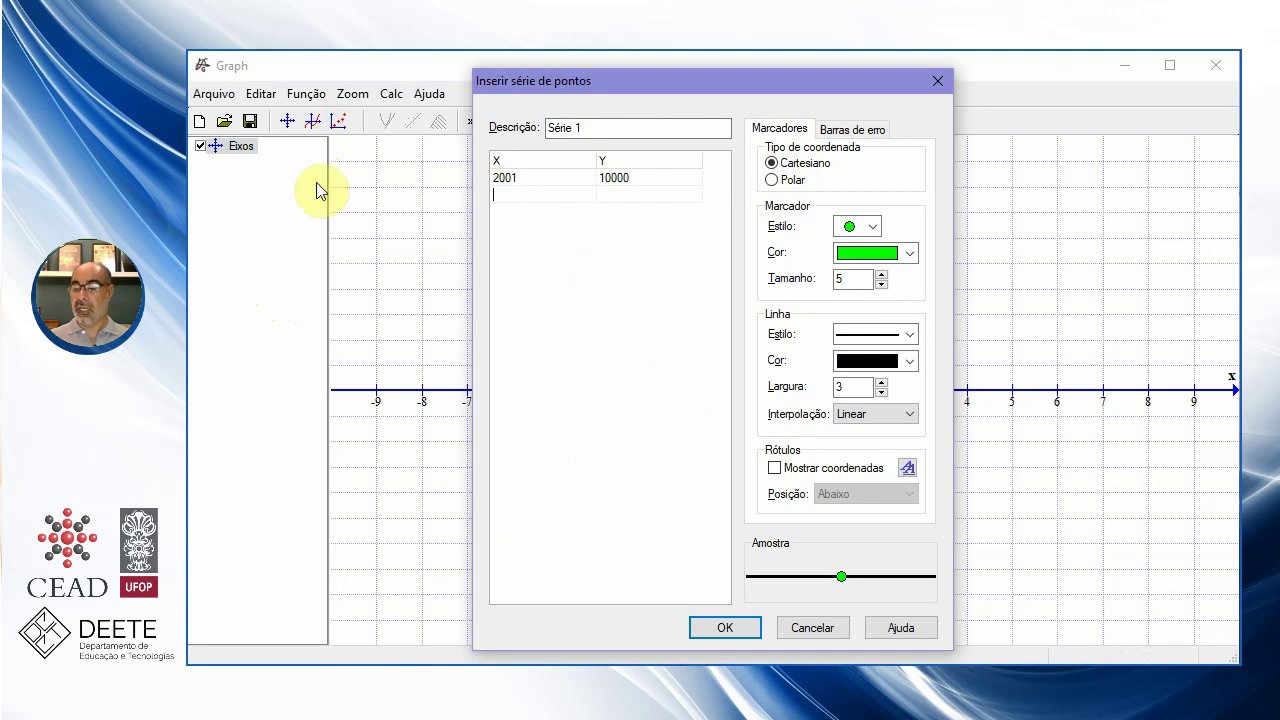
pyautogui.write('2003')
pyautogui.press('Tab')
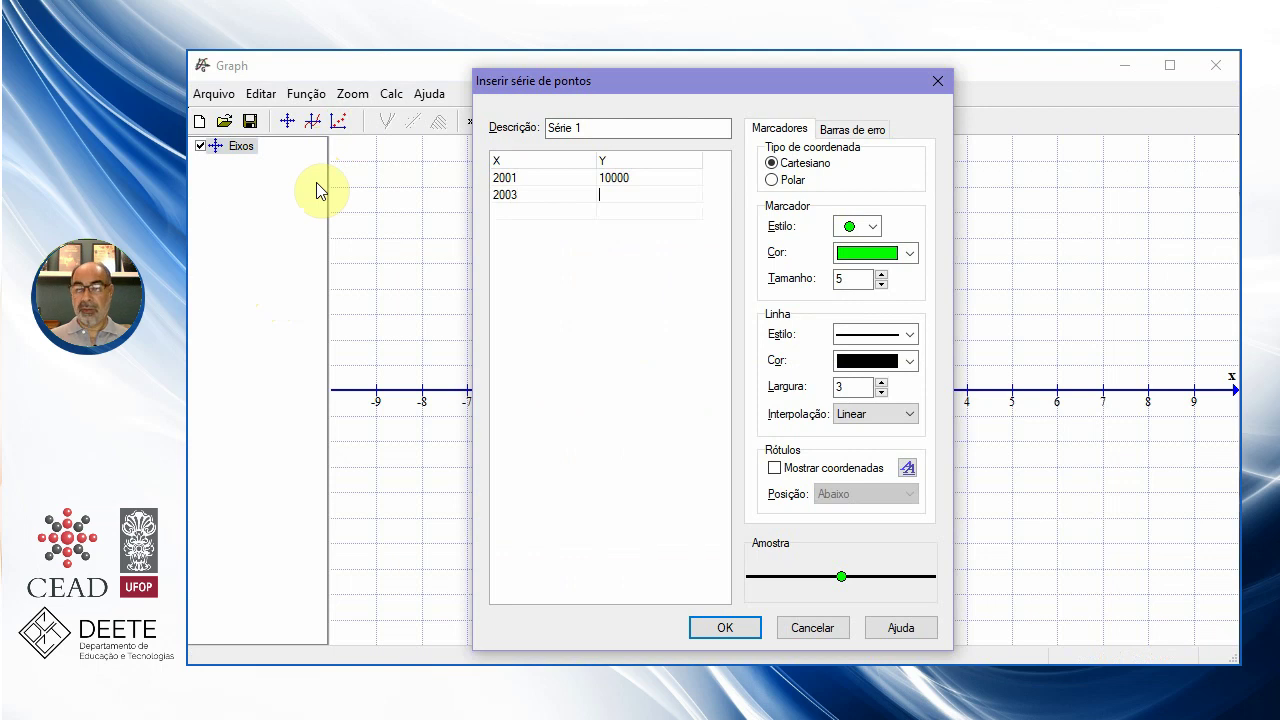
pyautogui.write('15000')
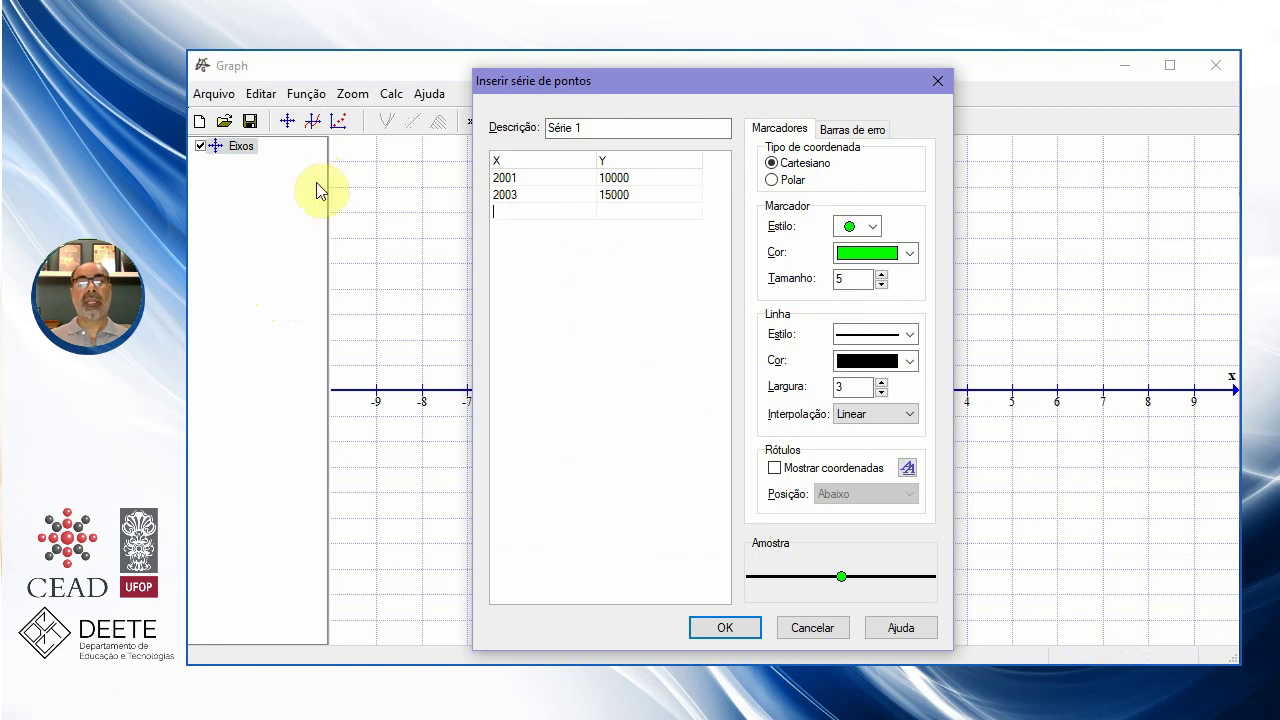
# Add the points (2006, 25000) and (2009, 40000) to the series
pyautogui.write('200')
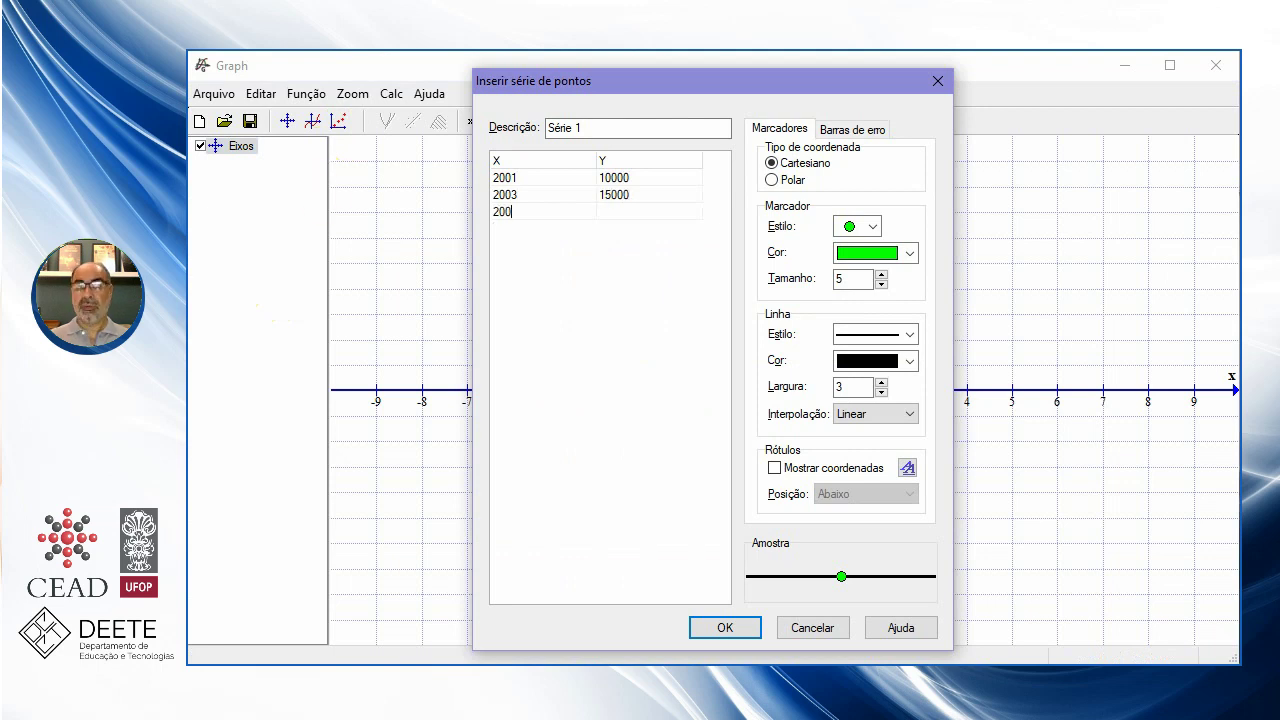
pyautogui.write('6')
pyautogui.press('Tab')
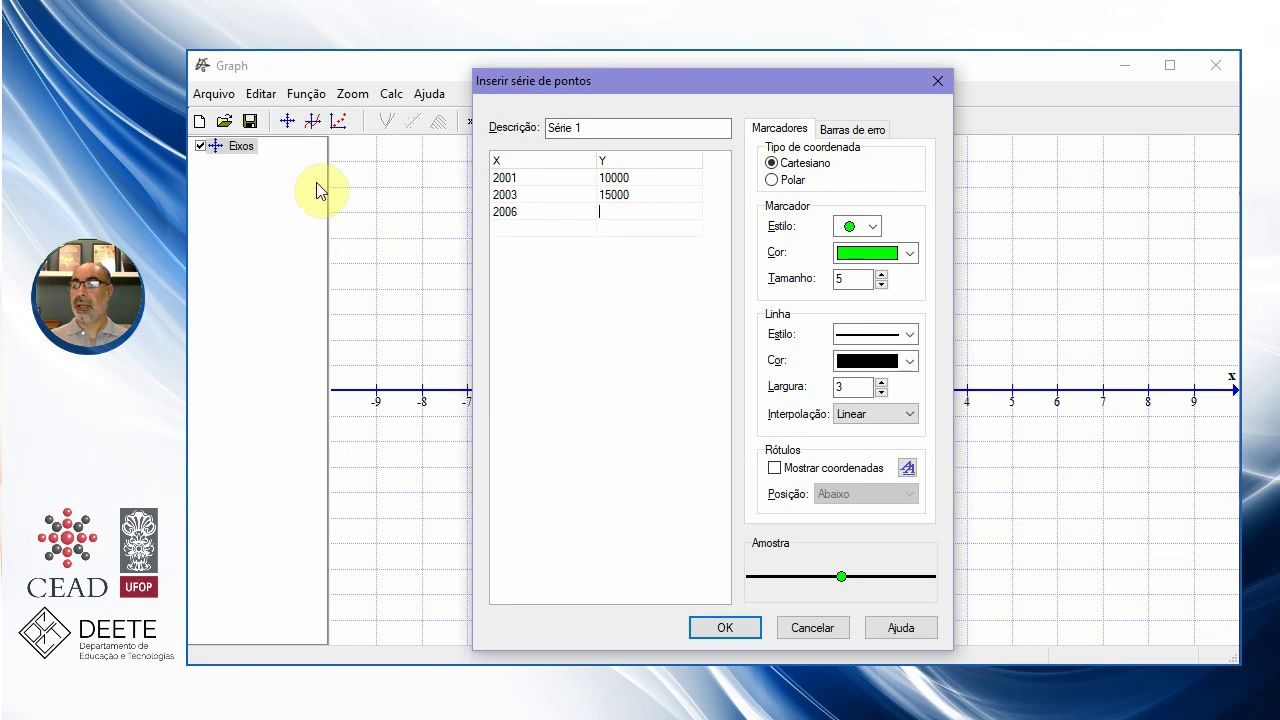
pyautogui.write('25000')
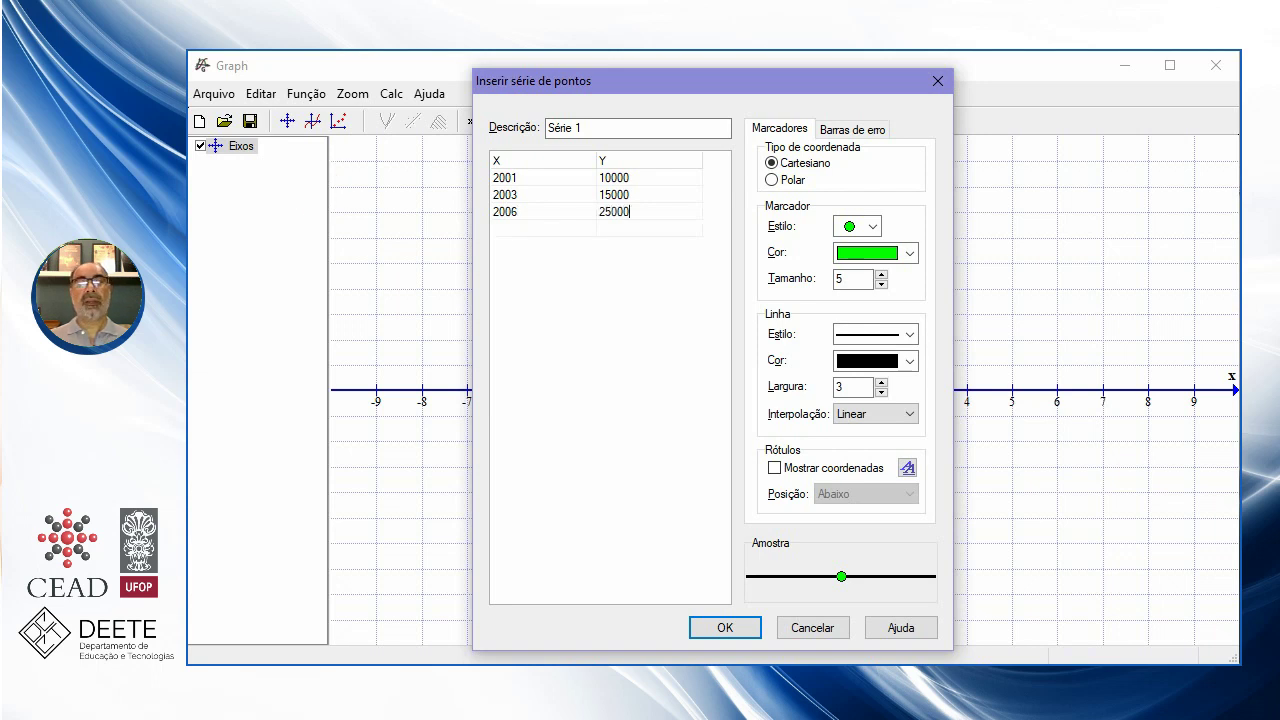
pyautogui.press('Tab')
pyautogui.write('200')
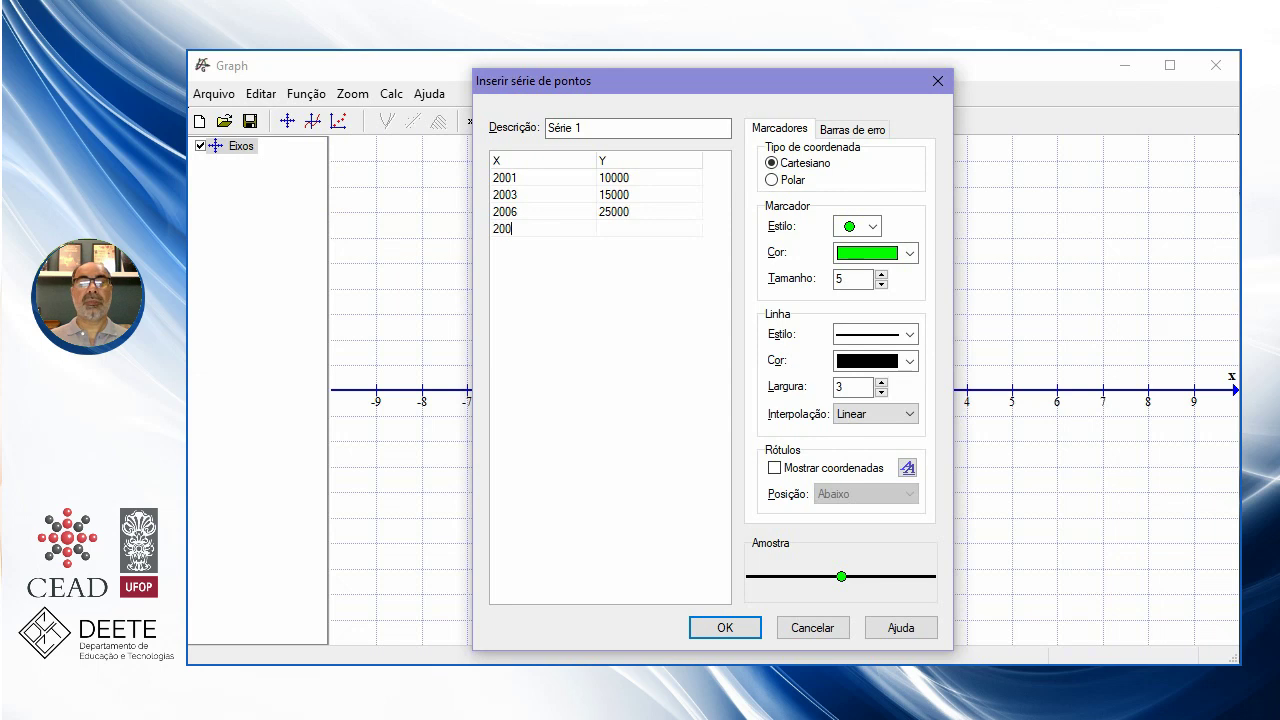
pyautogui.write('9')
pyautogui.press('Tab')
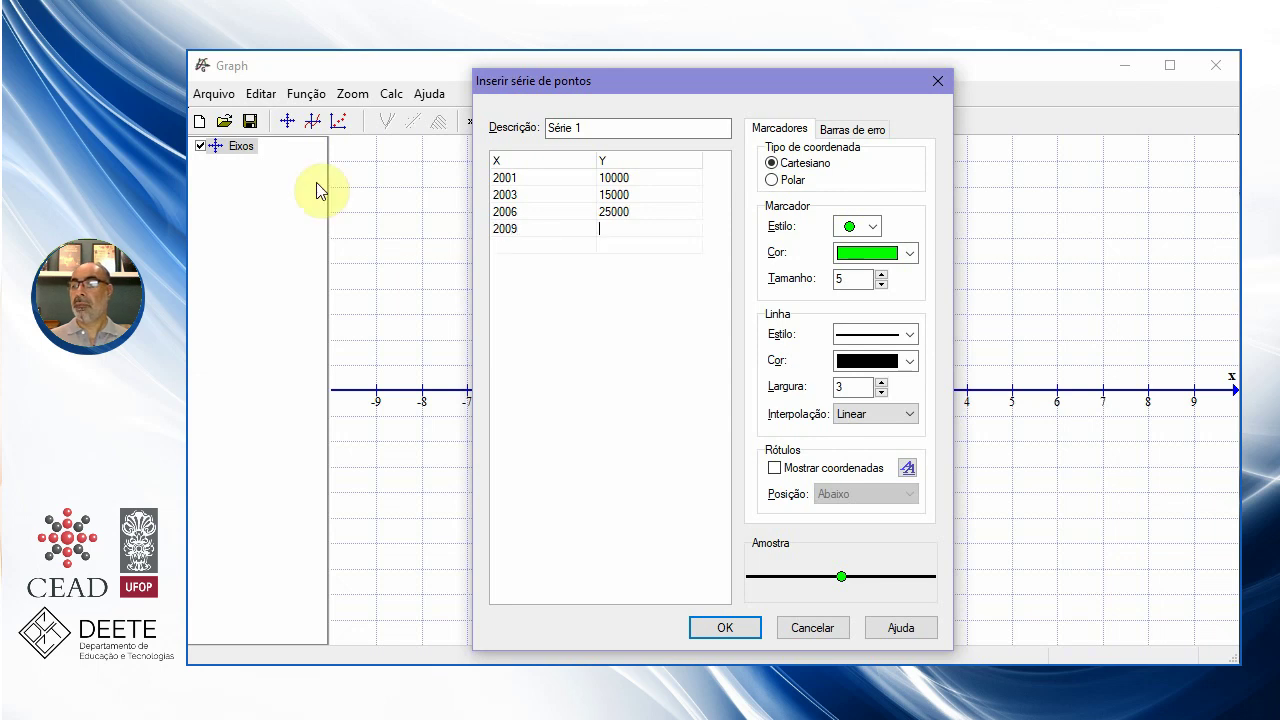
pyautogui.write('4')
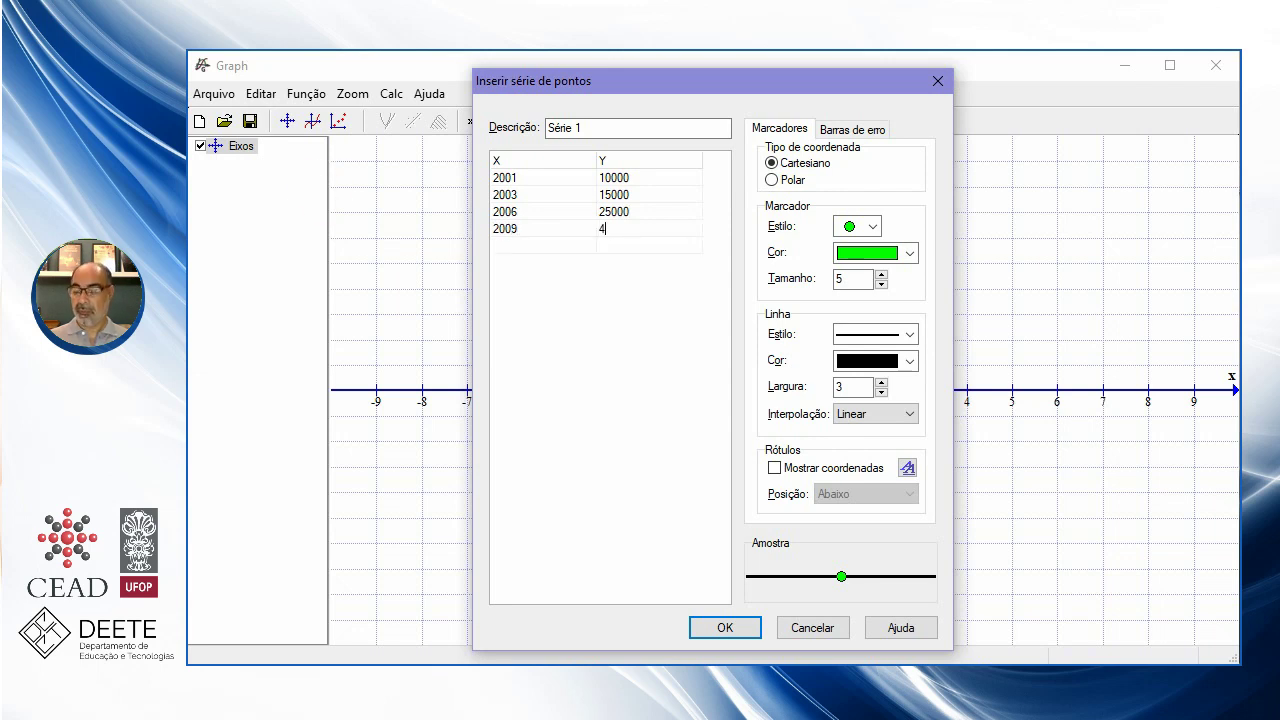
pyautogui.write('0000')
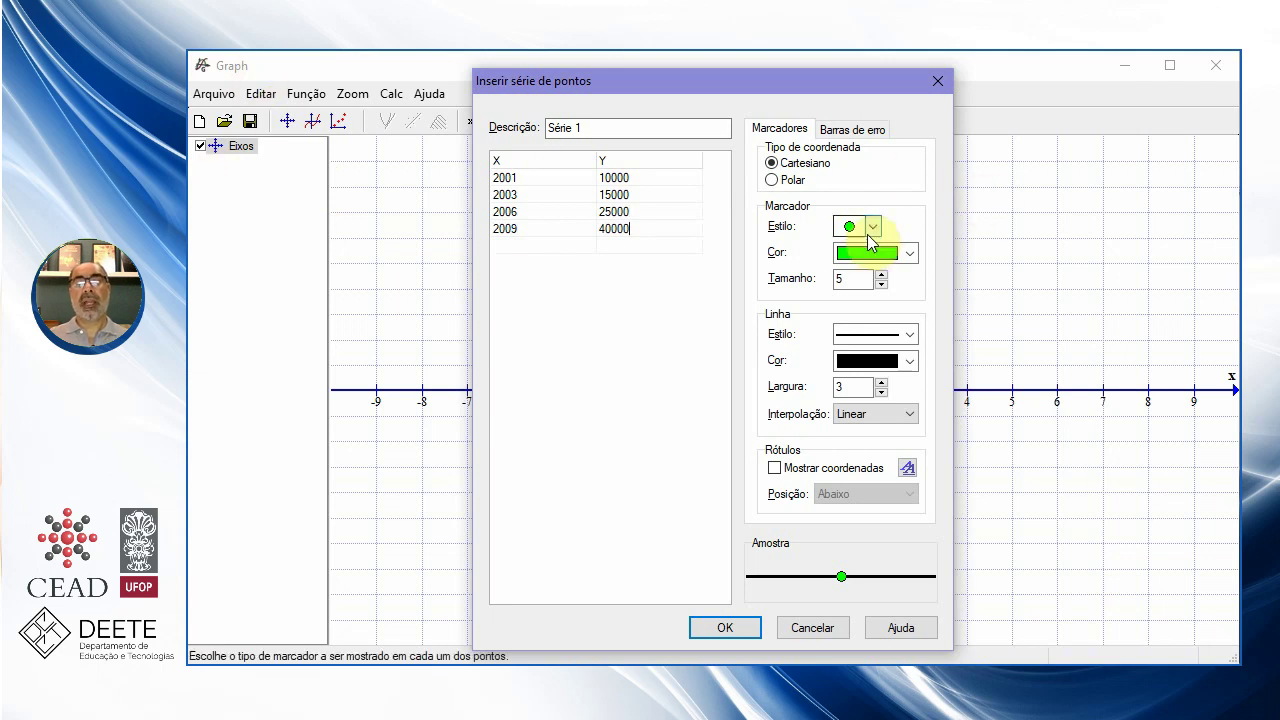
# Choose the round marker style for the series and set the marker colour to black
pyautogui.click(866, 230)
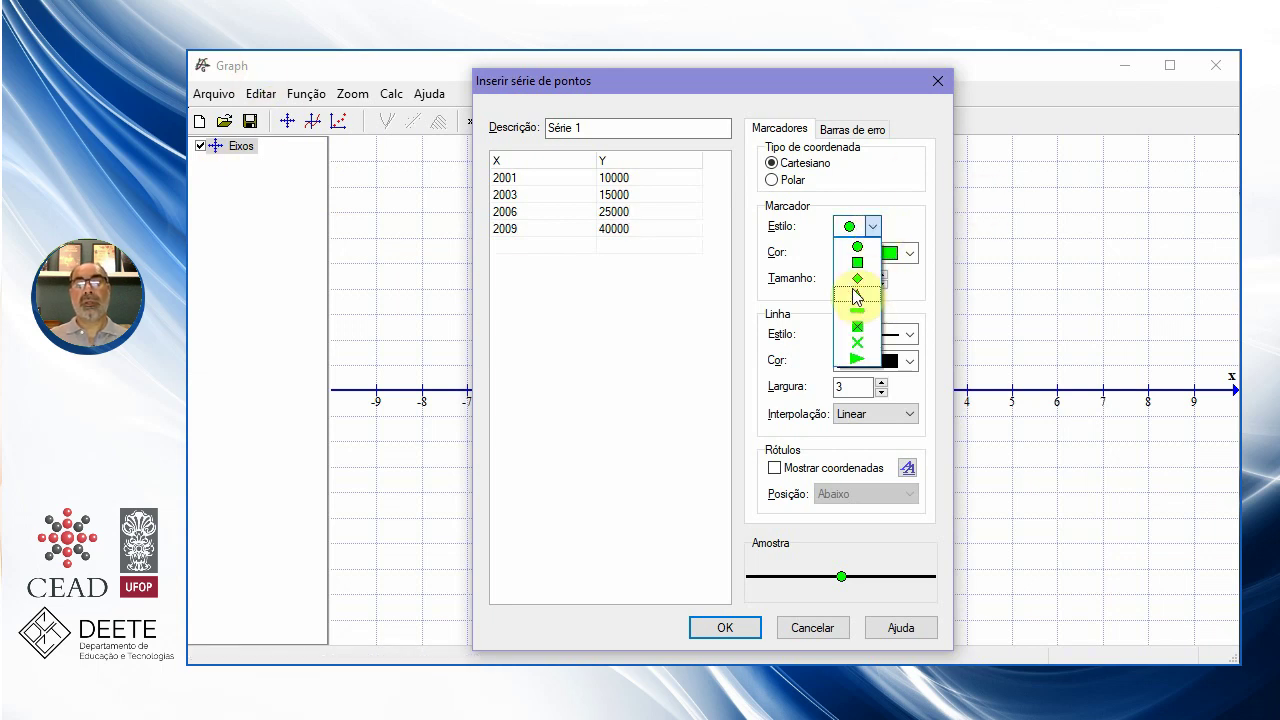
pyautogui.click(845, 252)
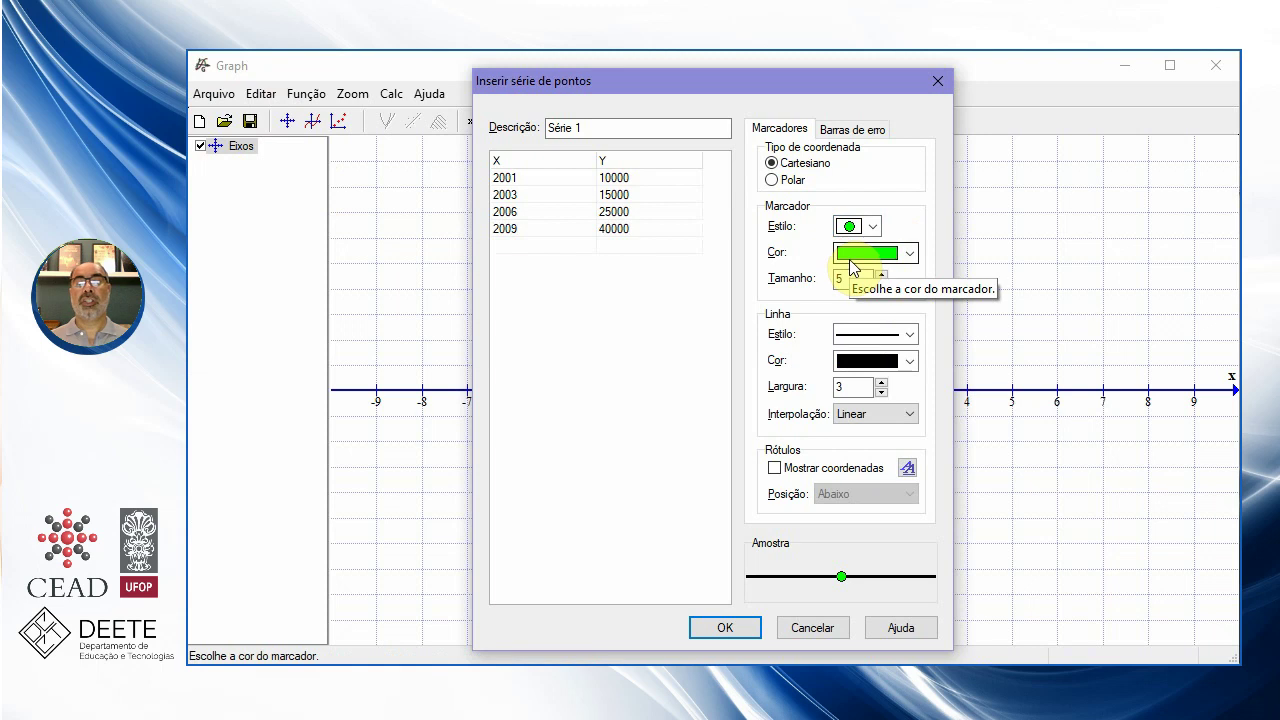
pyautogui.click(851, 261)
pyautogui.scroll(5, 868, 335)
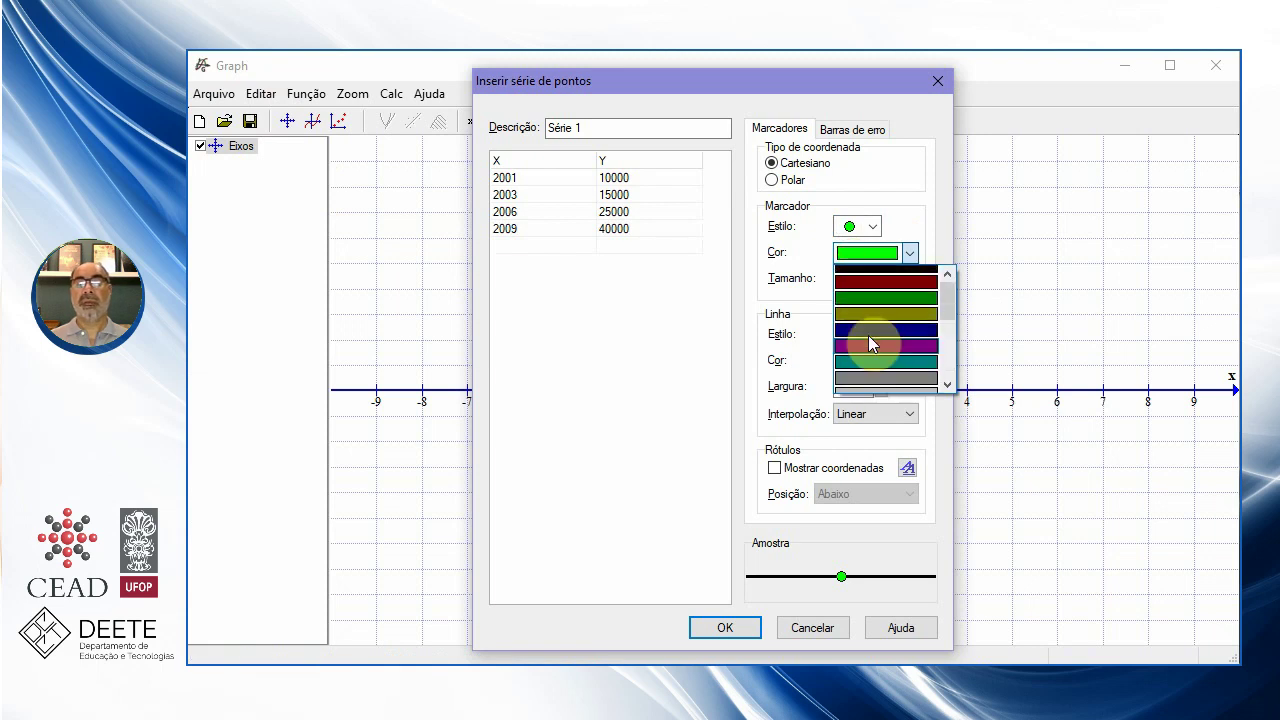
pyautogui.click(870, 289)
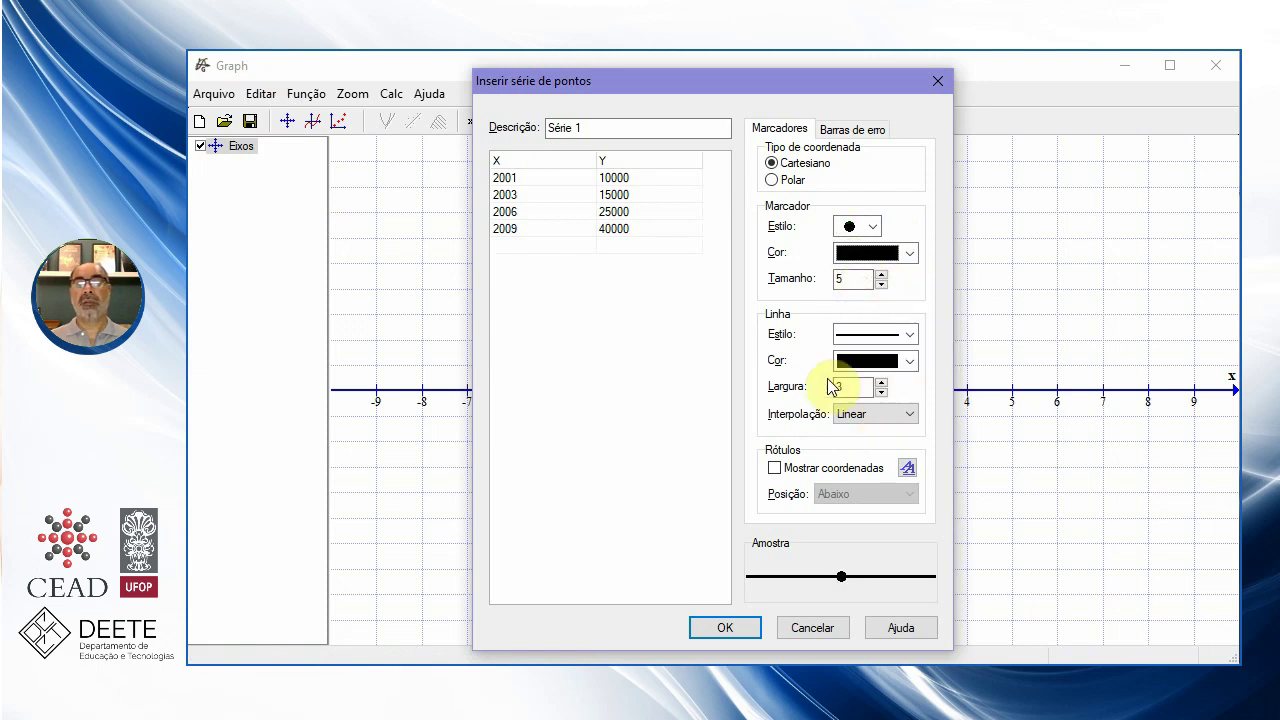
# Set the series' line style to the blank option so only markers are drawn, and insert the series
pyautogui.click(865, 341)
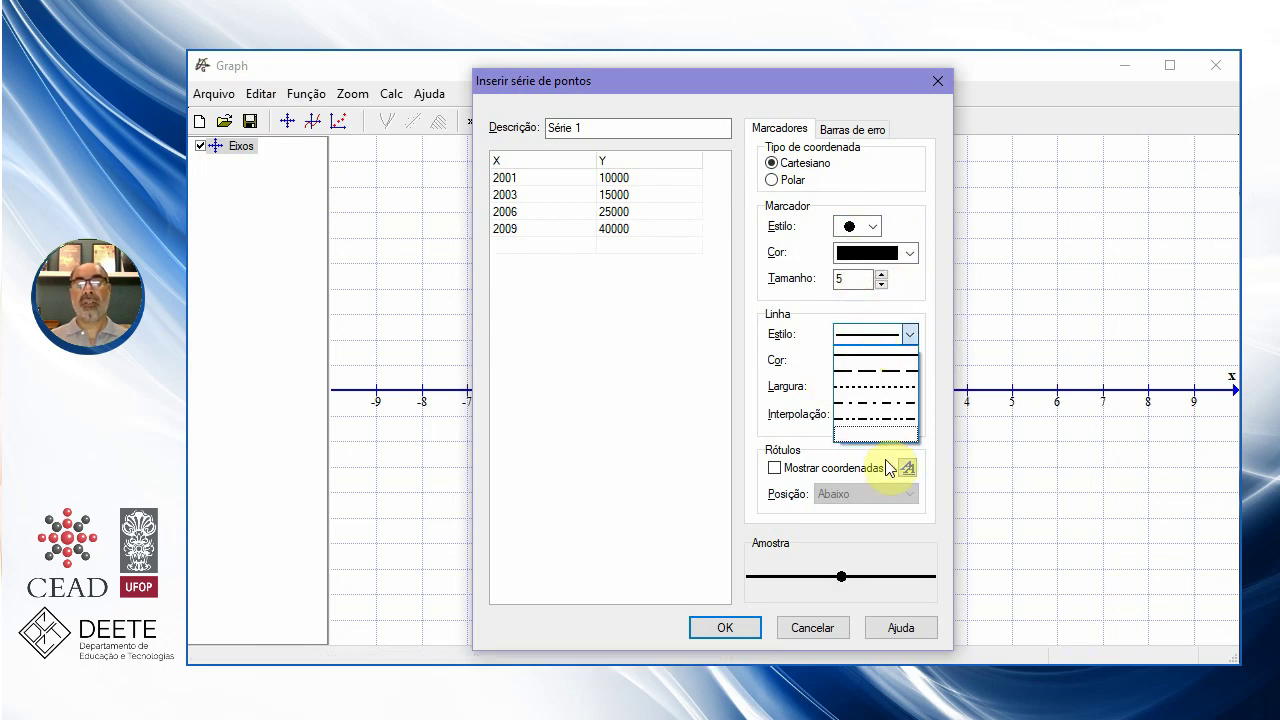
pyautogui.click(867, 437)
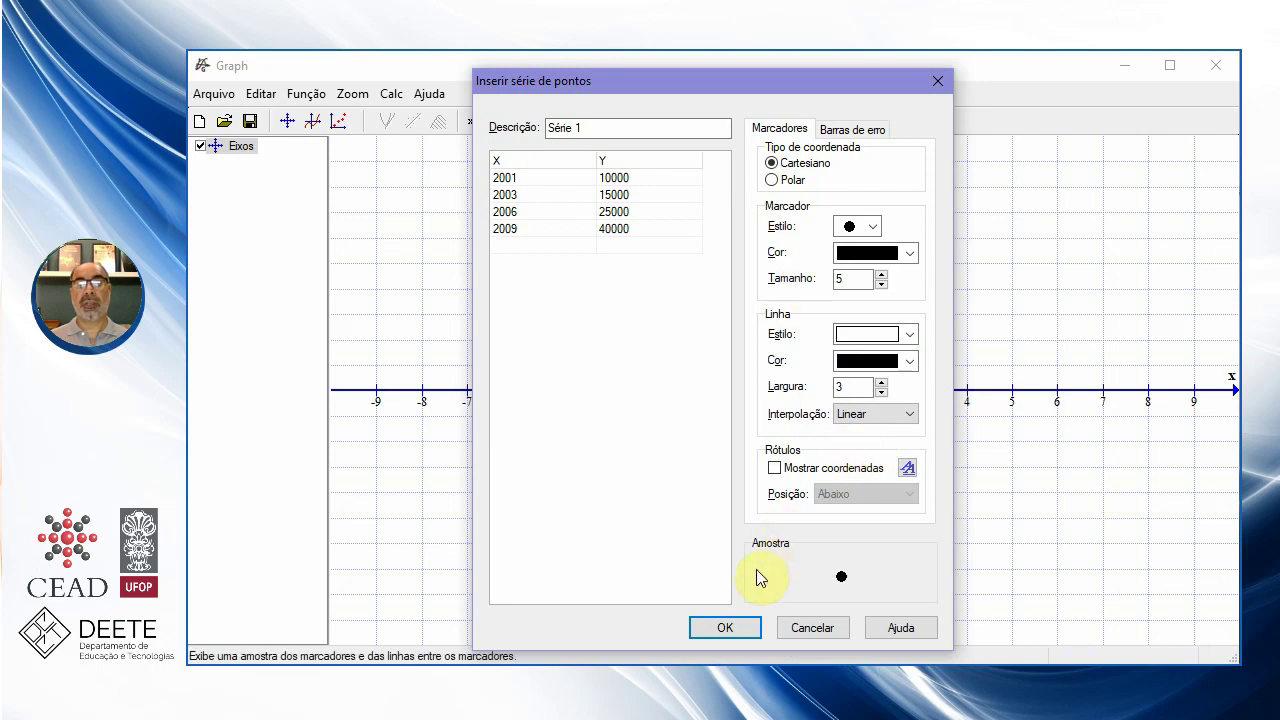
pyautogui.click(729, 628)
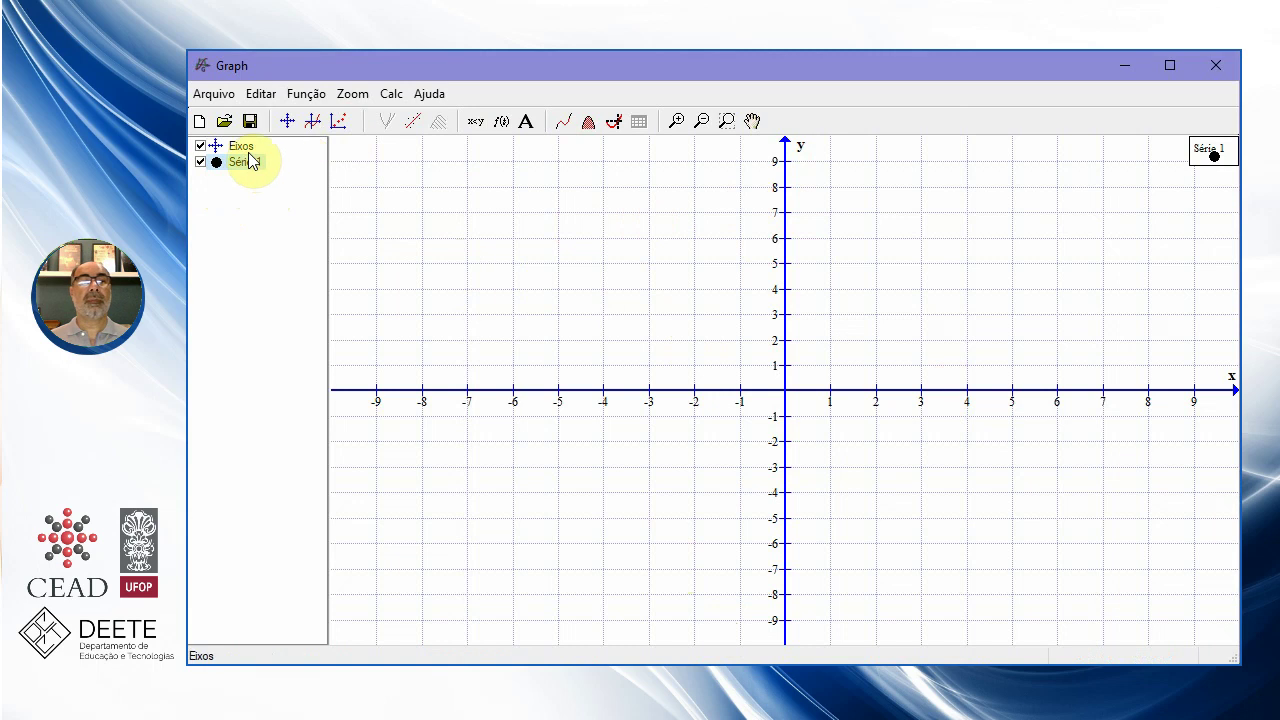
# Edit the x-axis to run from a minimum of 2001 to a maximum of 2015, and label it "Anos"
pyautogui.click(287, 121)
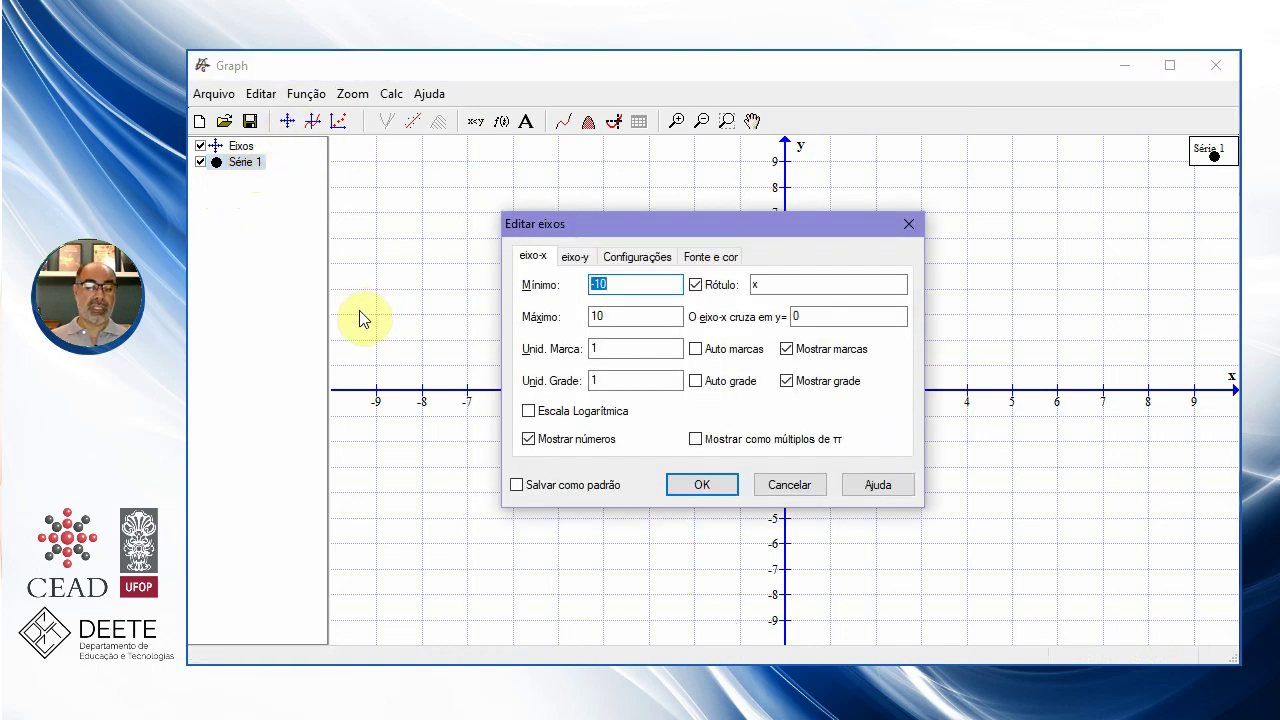
pyautogui.write('2001')
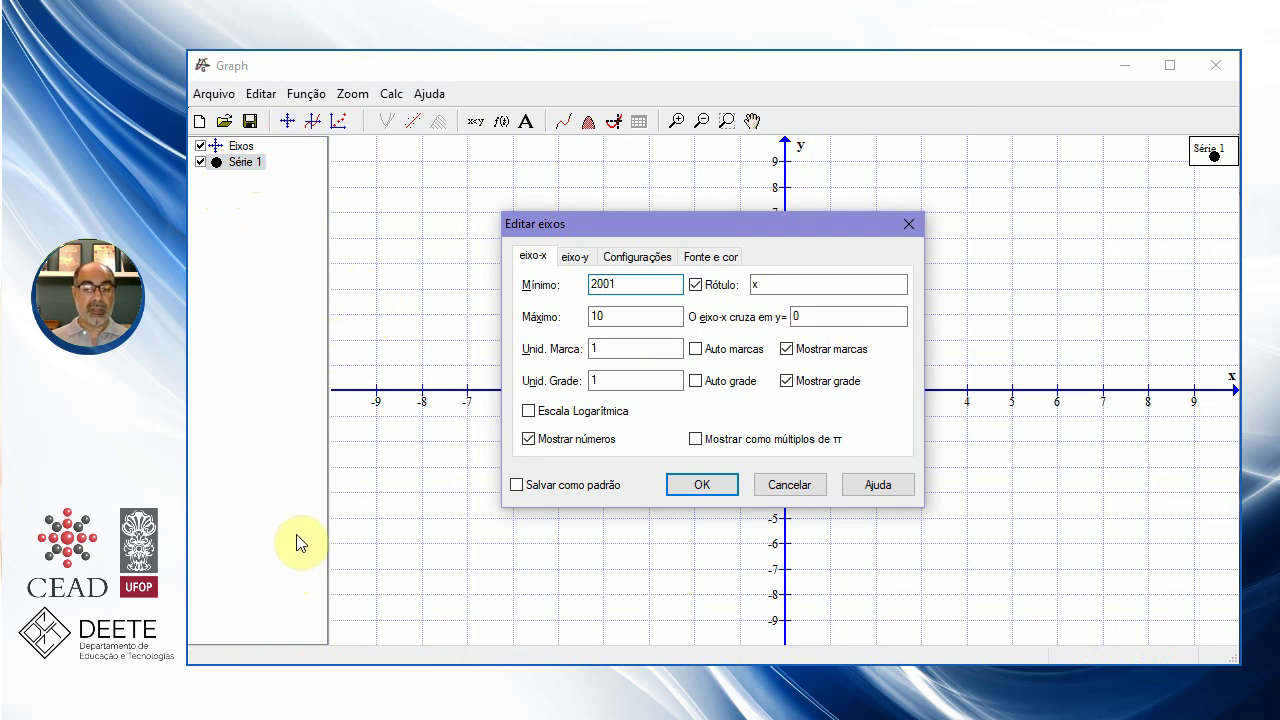
pyautogui.click(620, 314)
pyautogui.moveTo(593, 314); pyautogui.dragTo(566, 320)
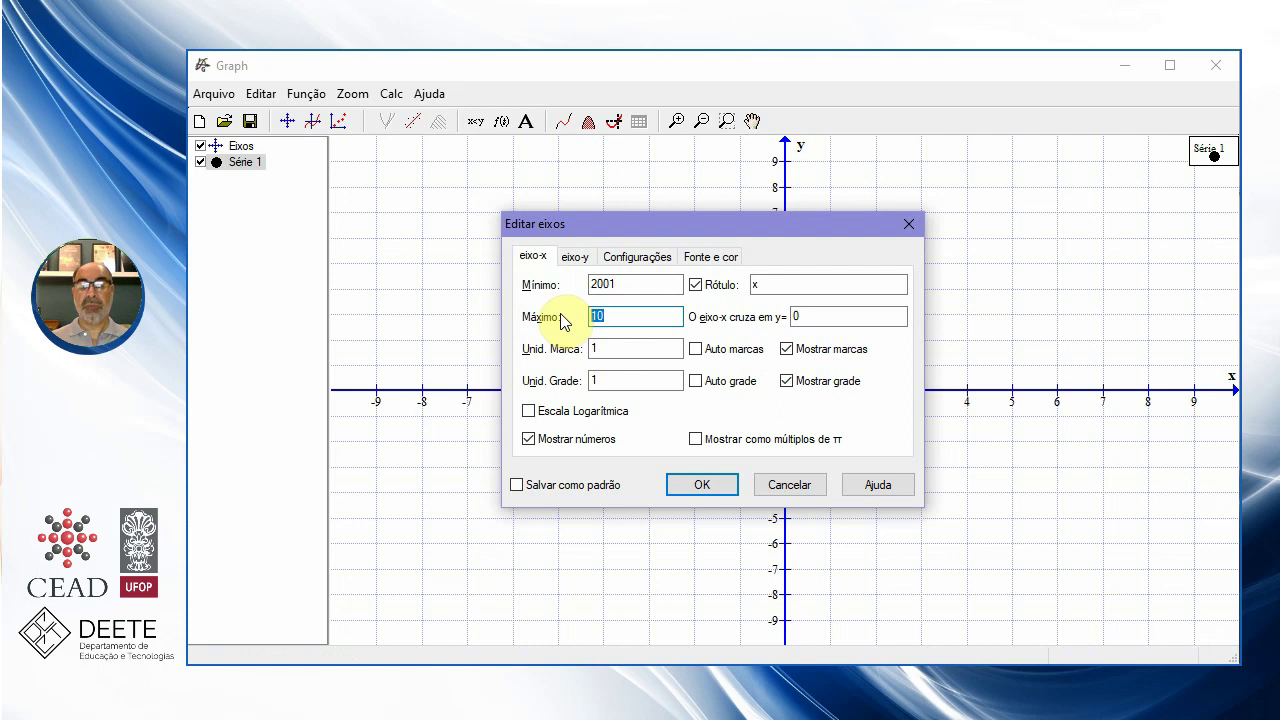
pyautogui.write('2015')
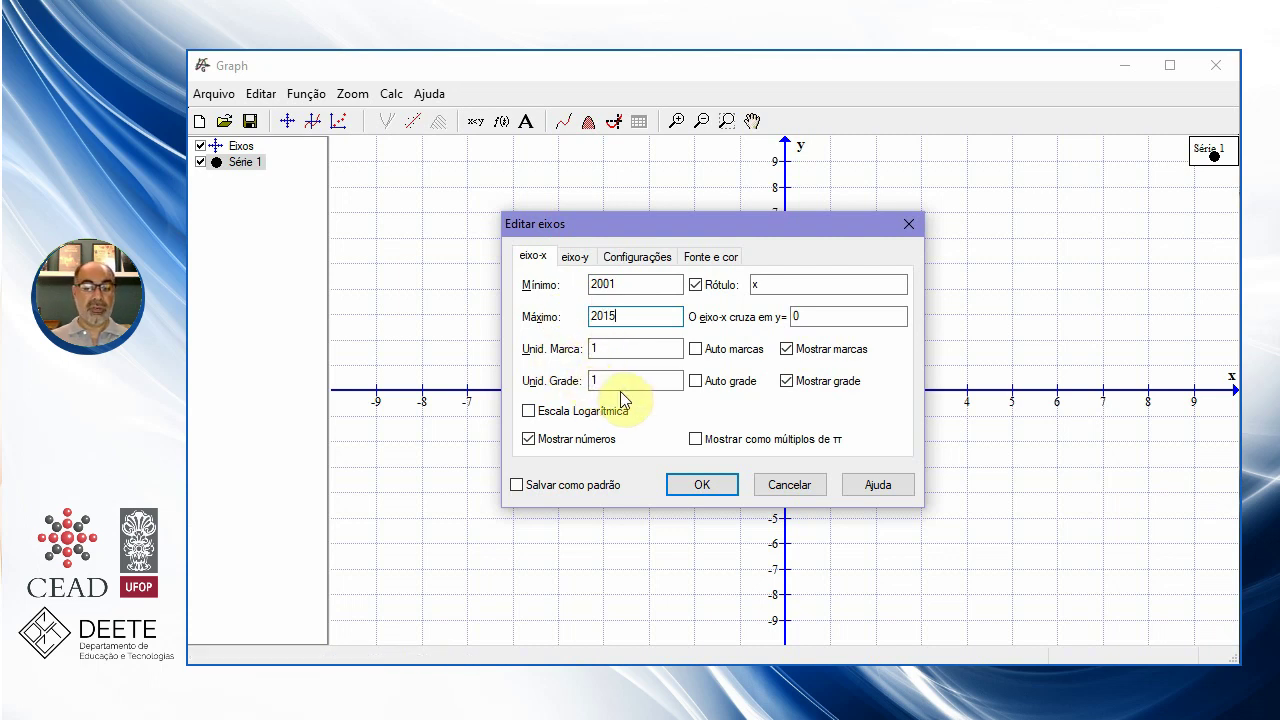
pyautogui.click(760, 285)
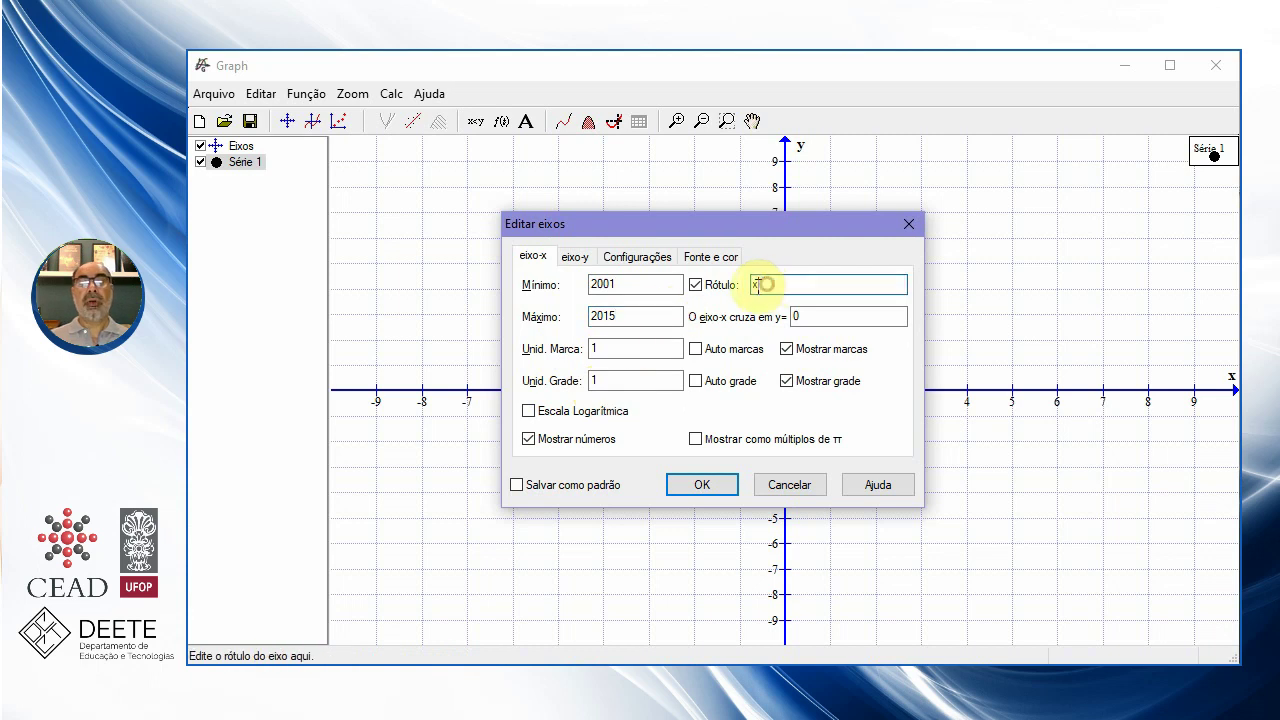
pyautogui.doubleClick(760, 285)
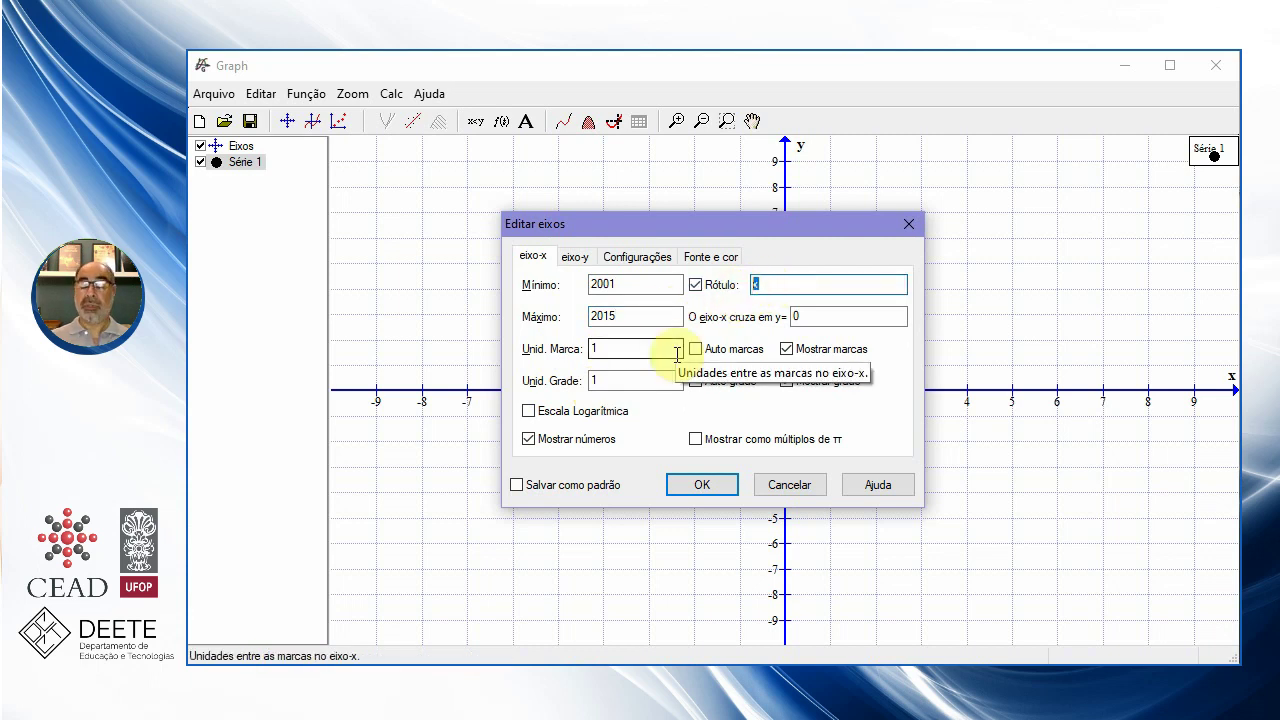
pyautogui.write('Anos')
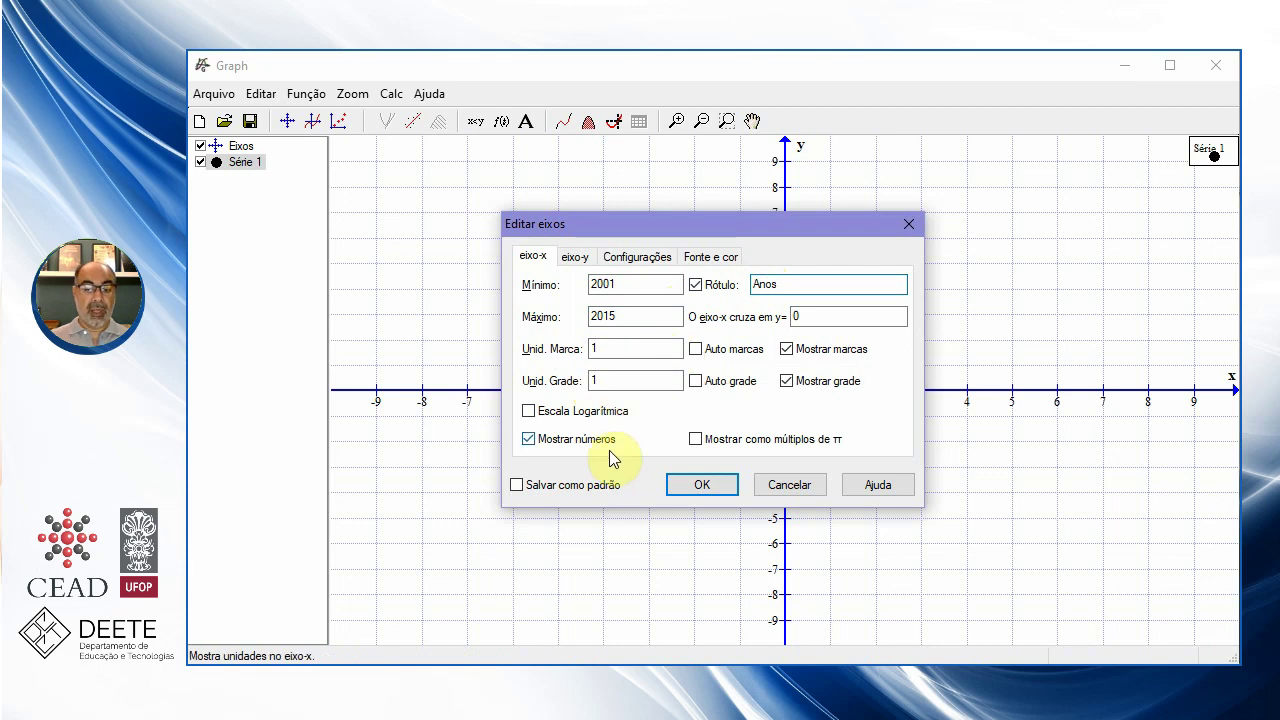
# Set the y-axis minimum to 0 and its maximum to 50000
pyautogui.click(573, 259)
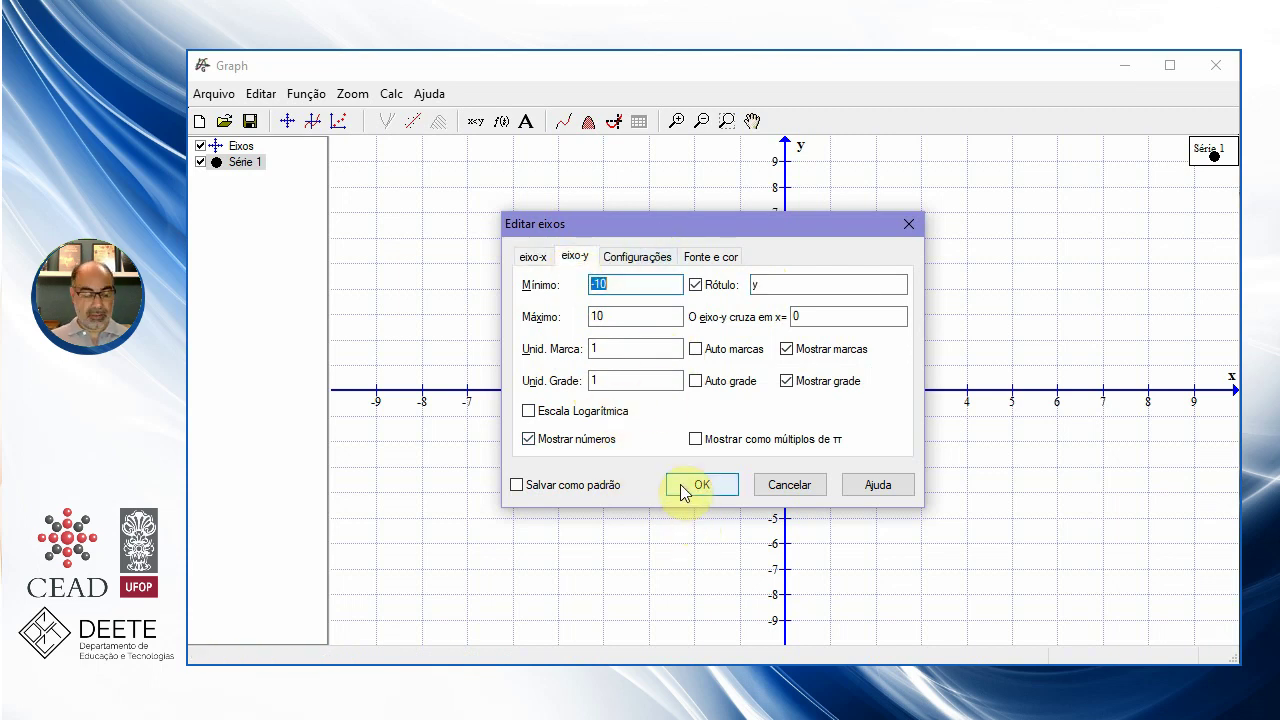
pyautogui.write('0')
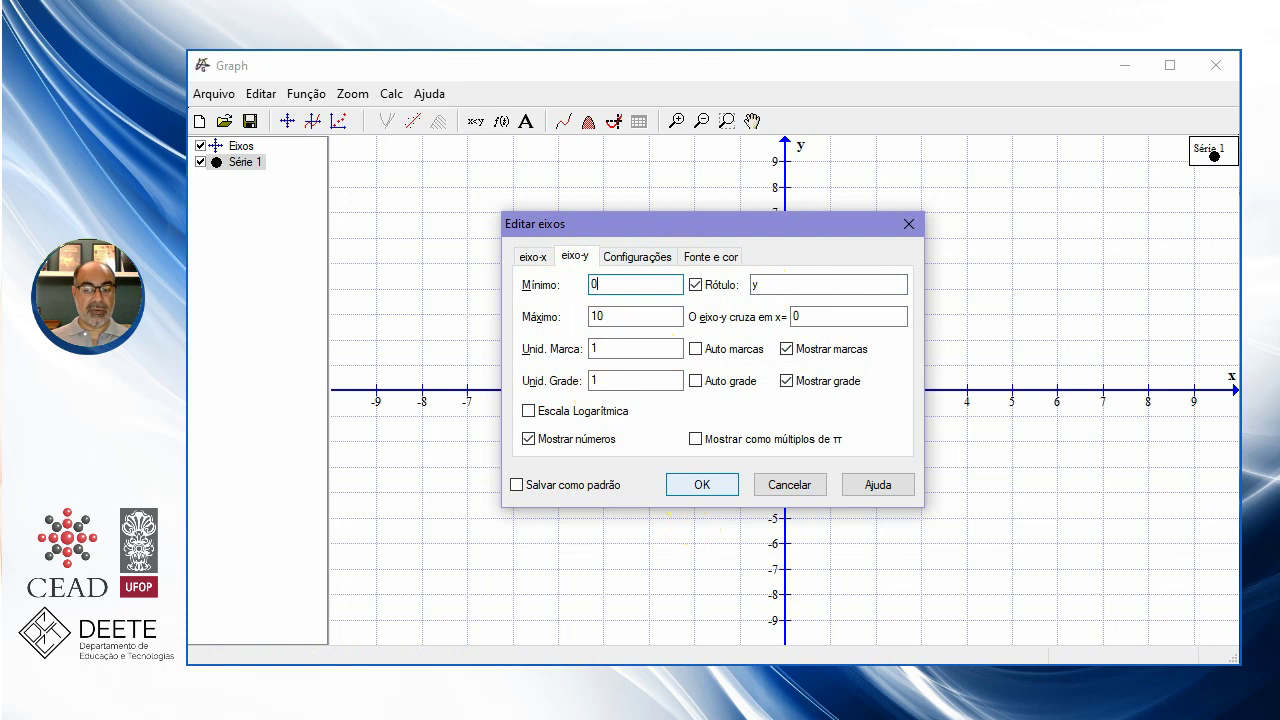
pyautogui.press('Tab')
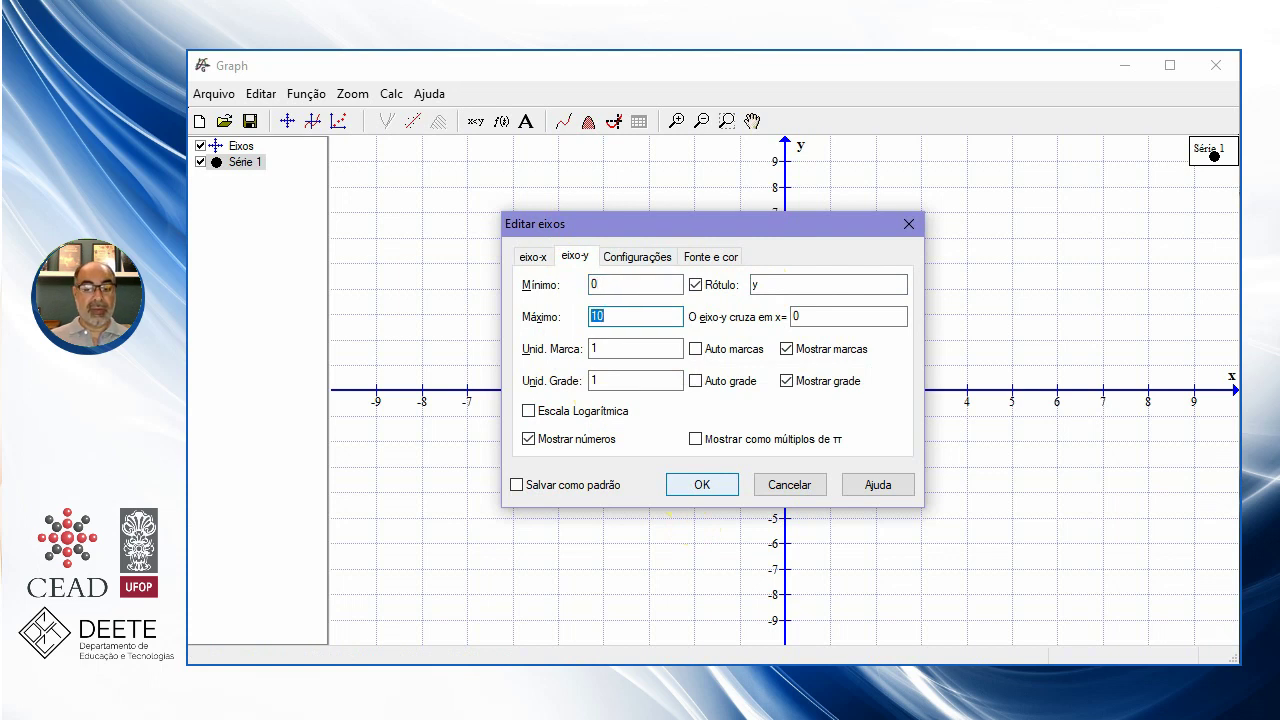
pyautogui.write('50')
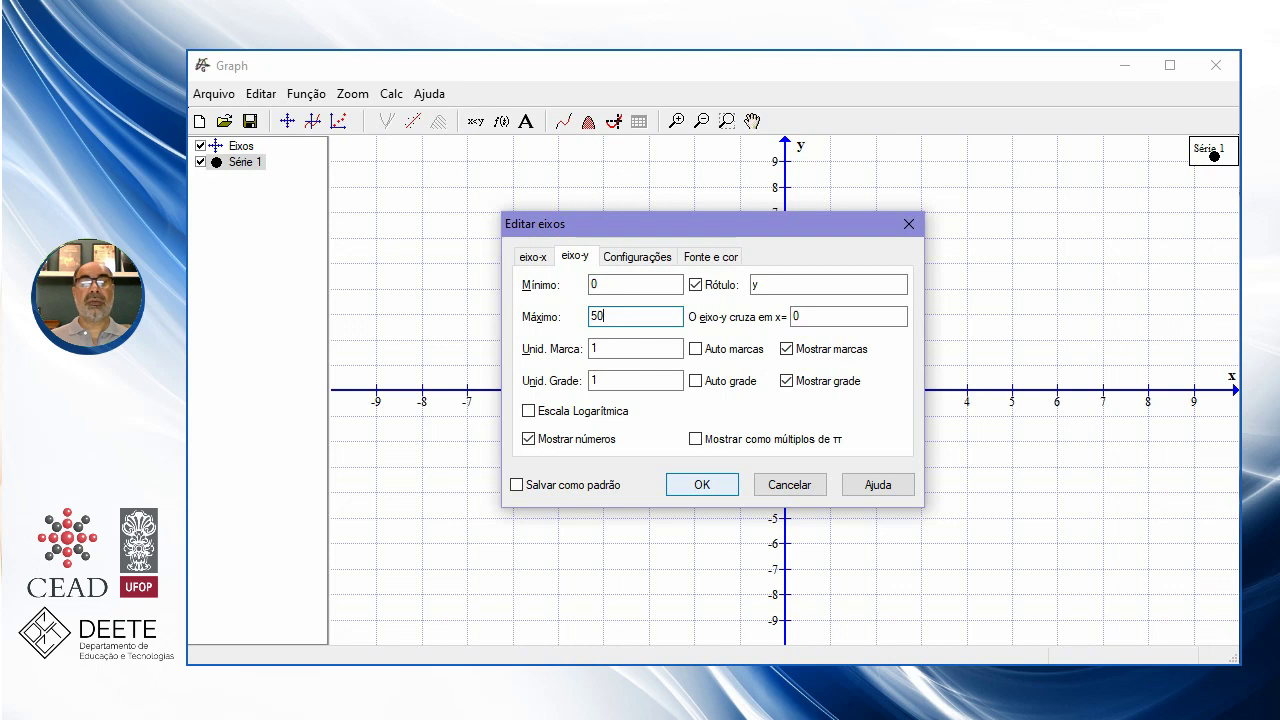
pyautogui.write('000')
pyautogui.press('Tab')
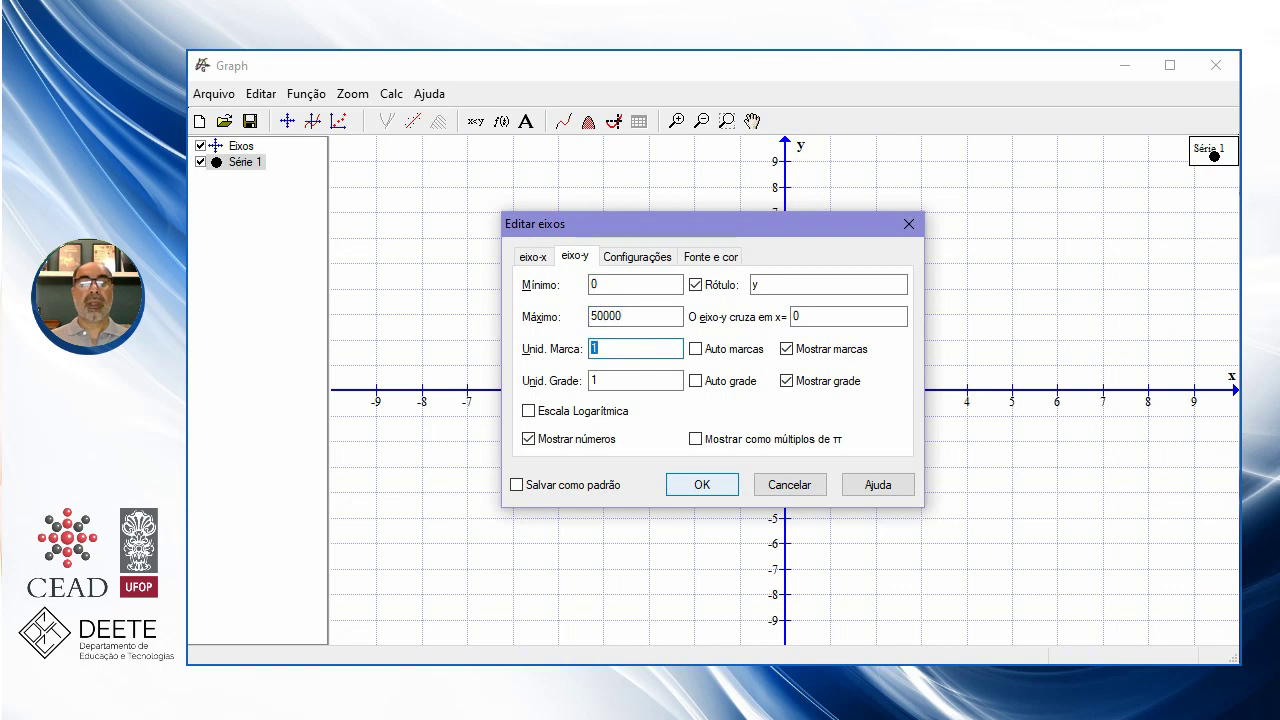
# Set the y-axis tick unit and grid unit to 5000, and label the axis "População"
pyautogui.write('5000')
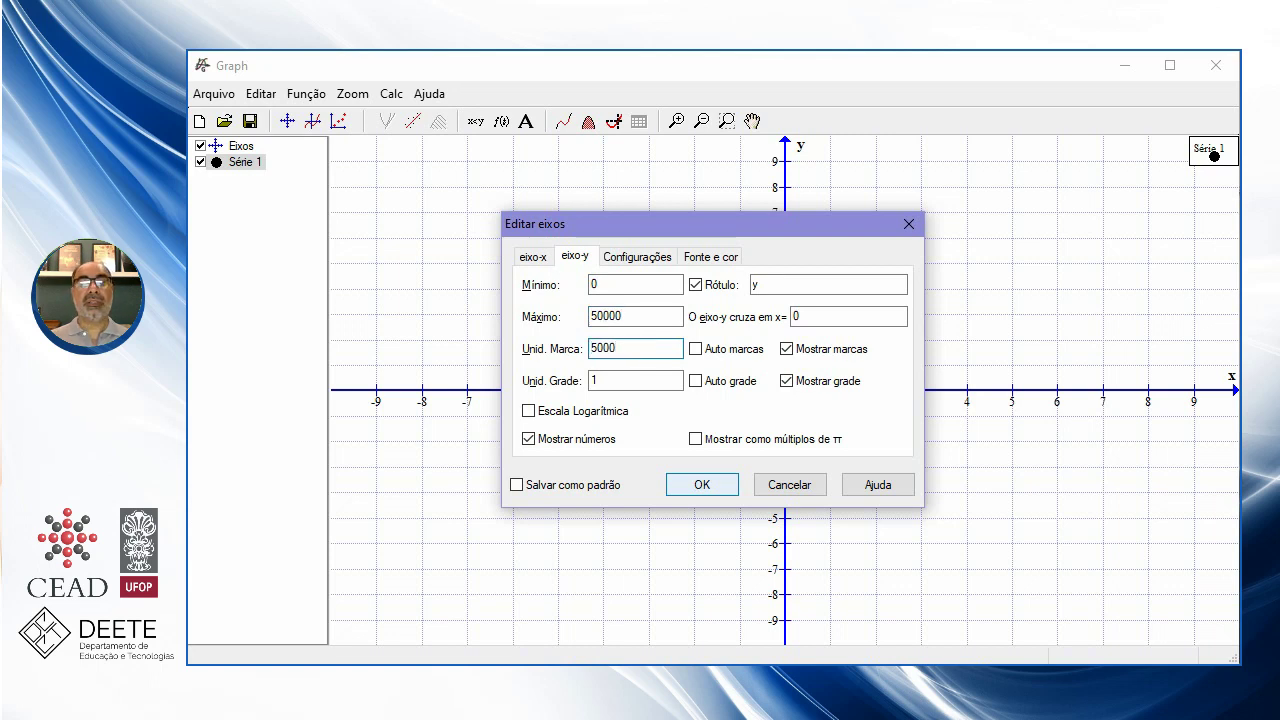
pyautogui.press('Tab')
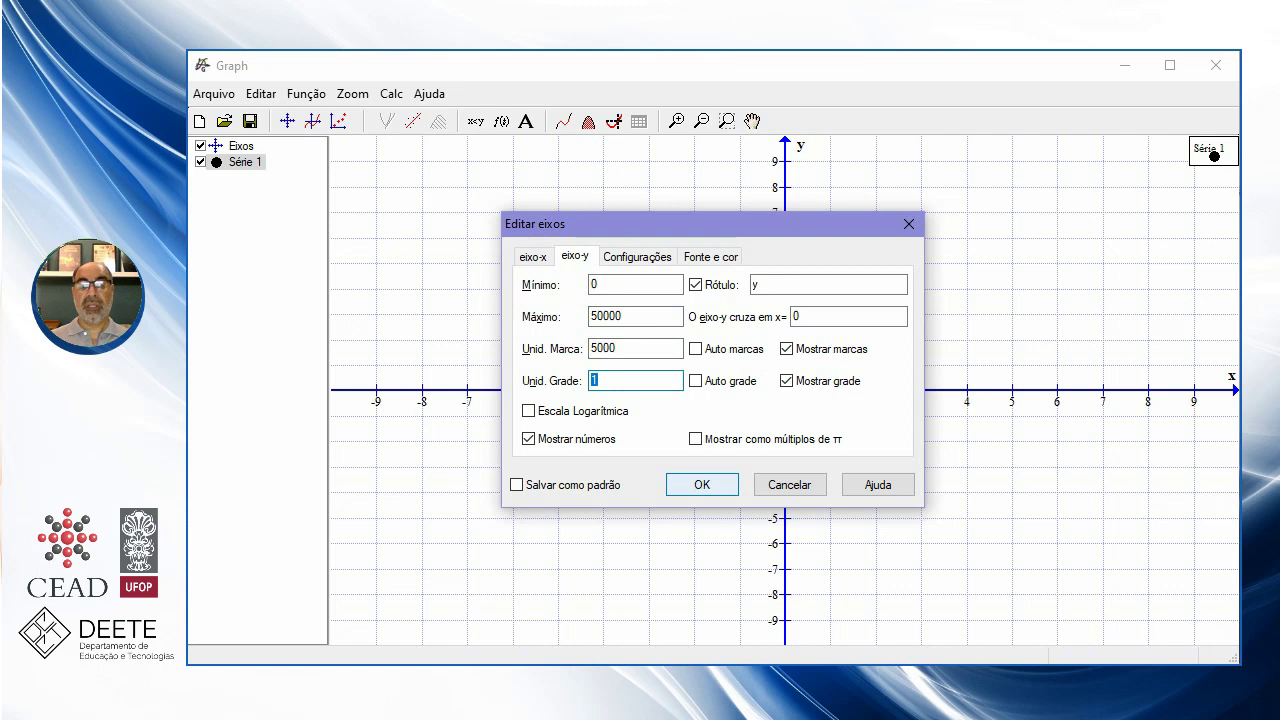
pyautogui.write('50')
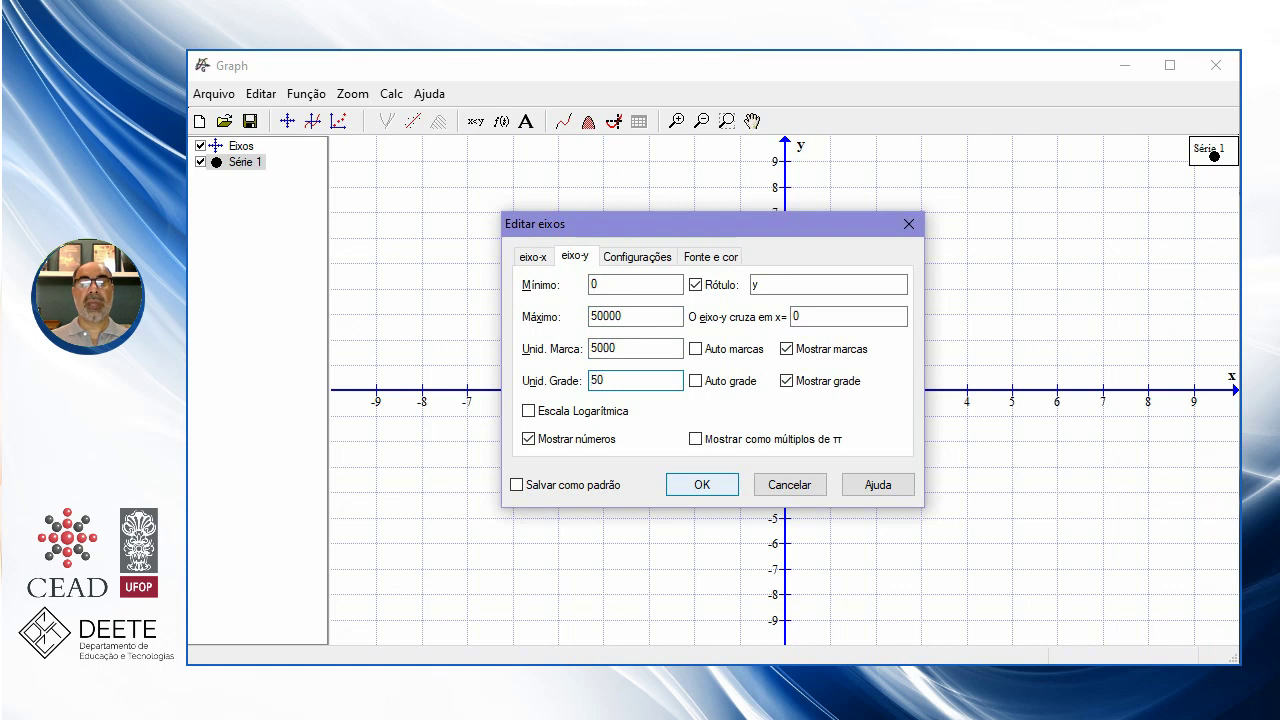
pyautogui.write('00')
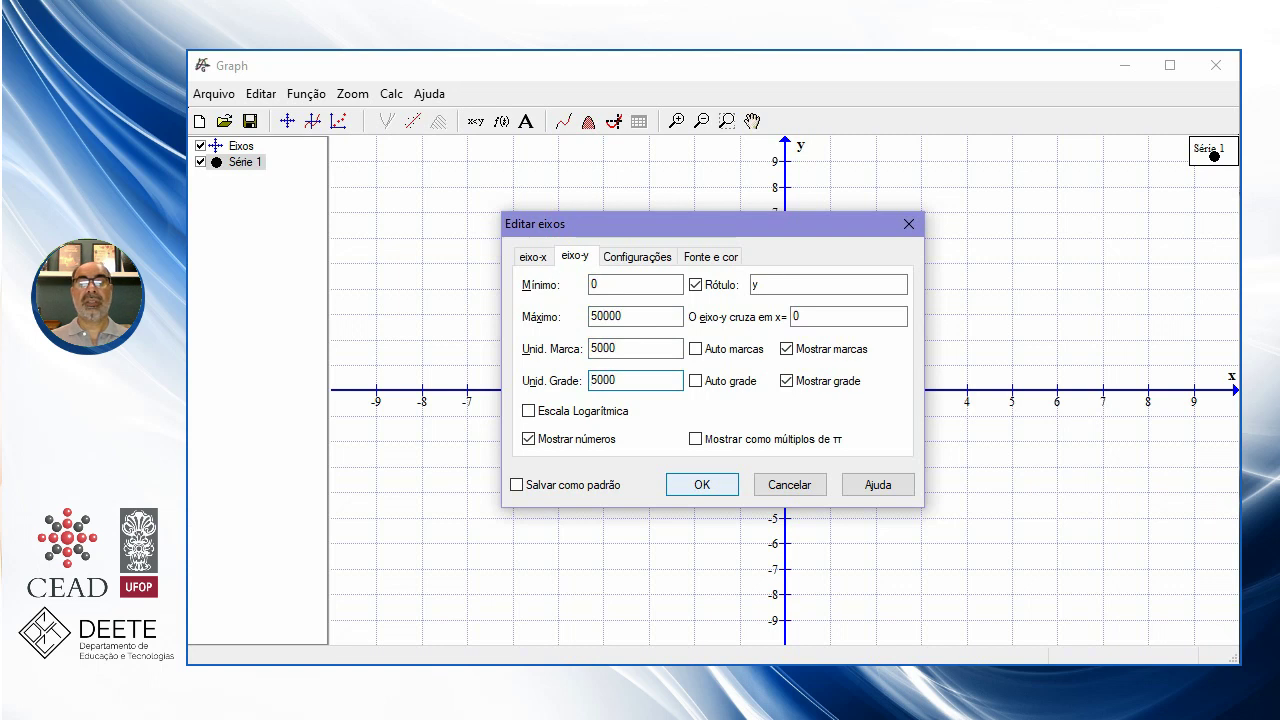
pyautogui.doubleClick(772, 282)
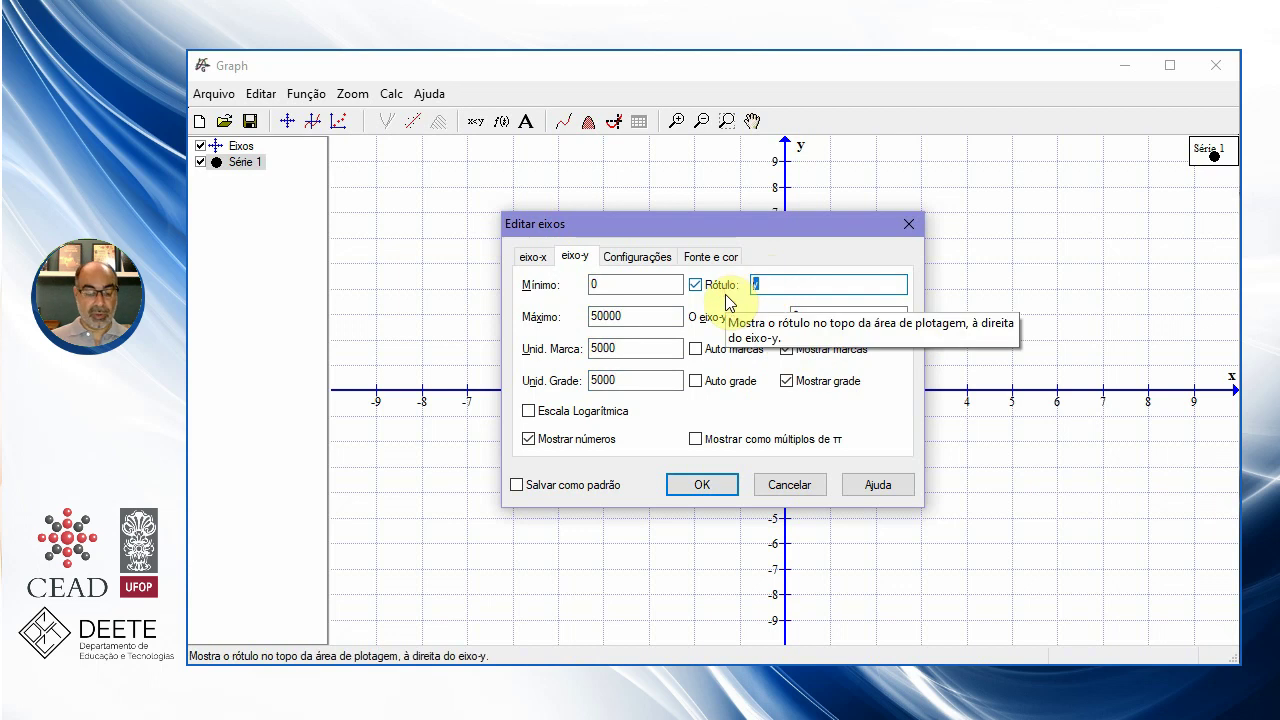
pyautogui.write('Popula')
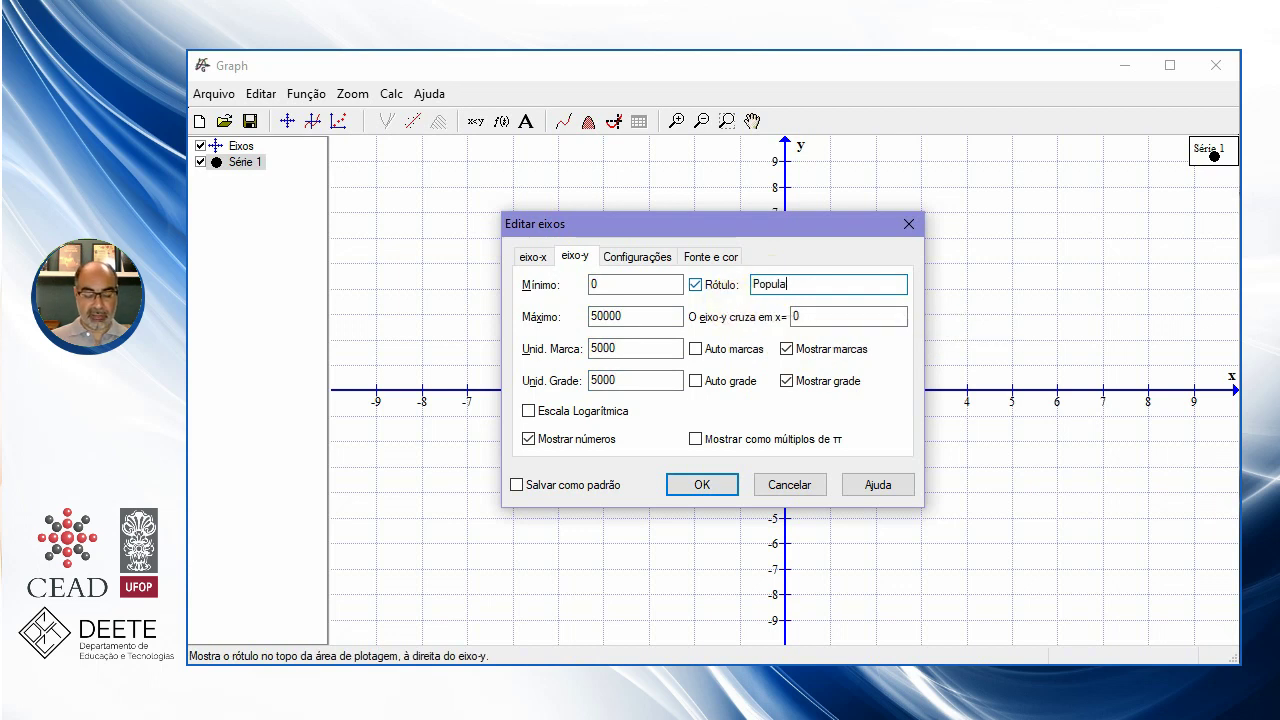
pyautogui.write('ção')
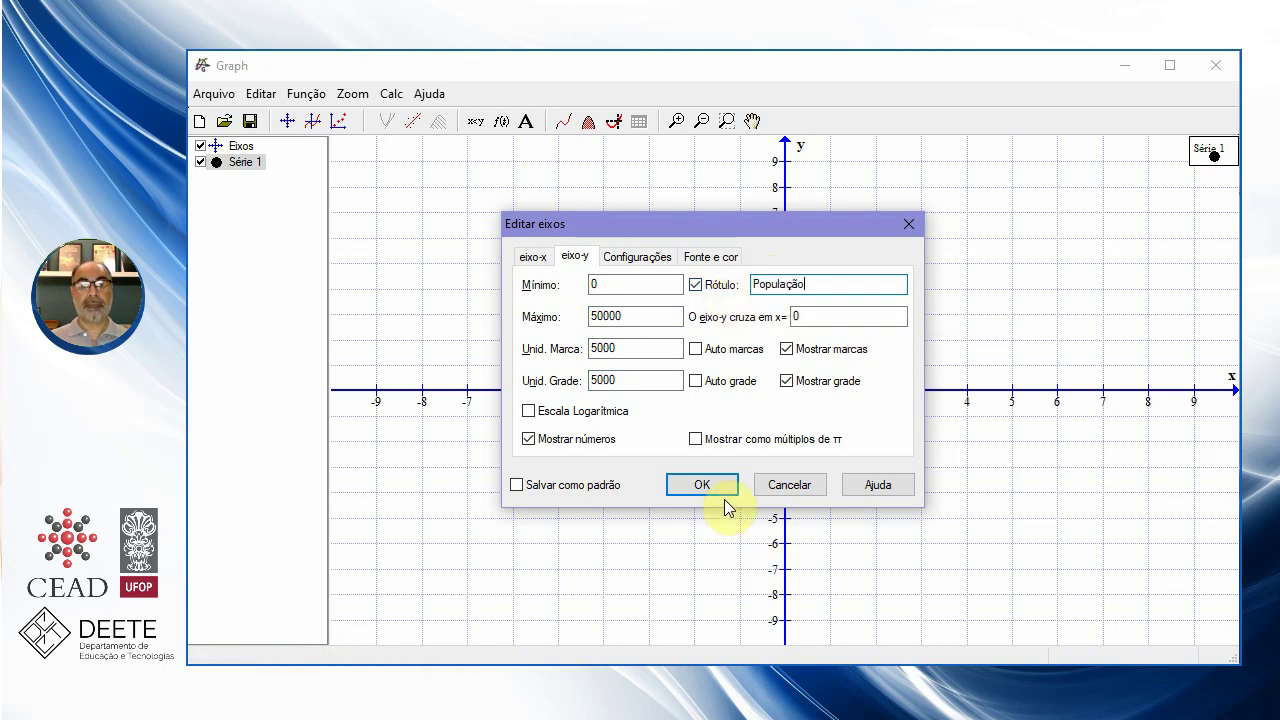
# Turn off the legend, set the axes style to Caixa, and apply the axis settings
pyautogui.click(647, 276)
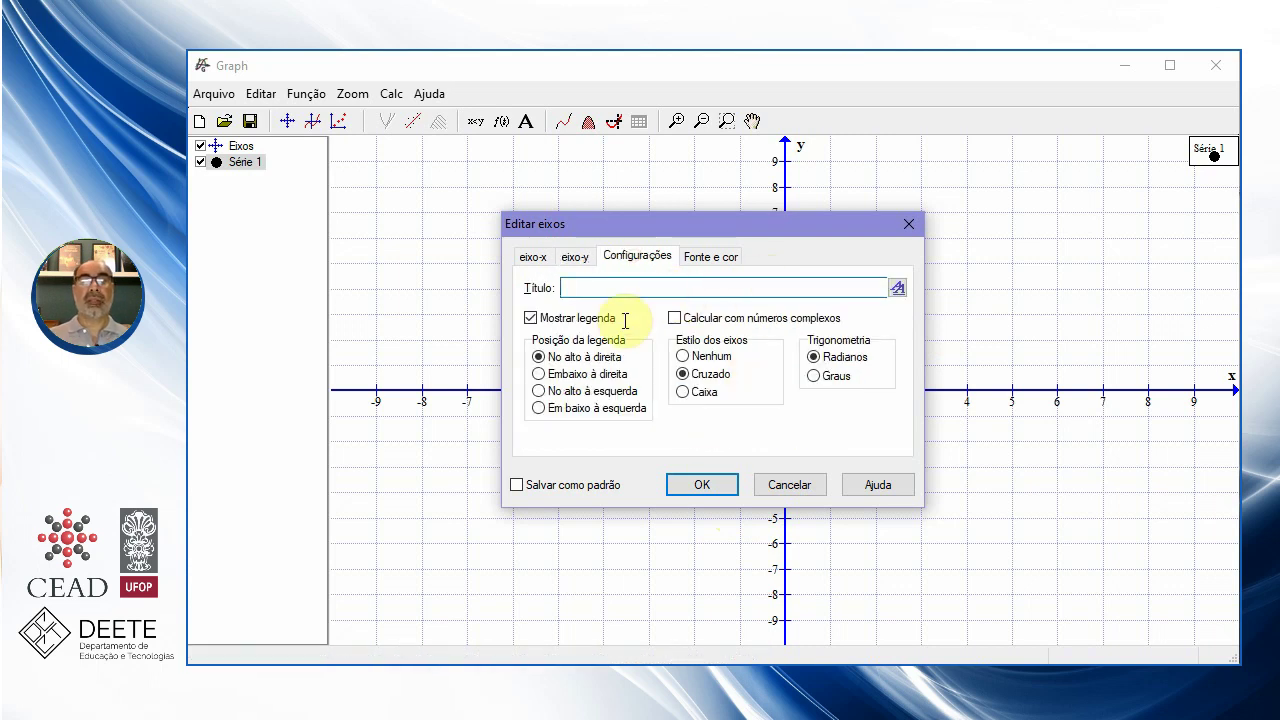
pyautogui.click(530, 319)
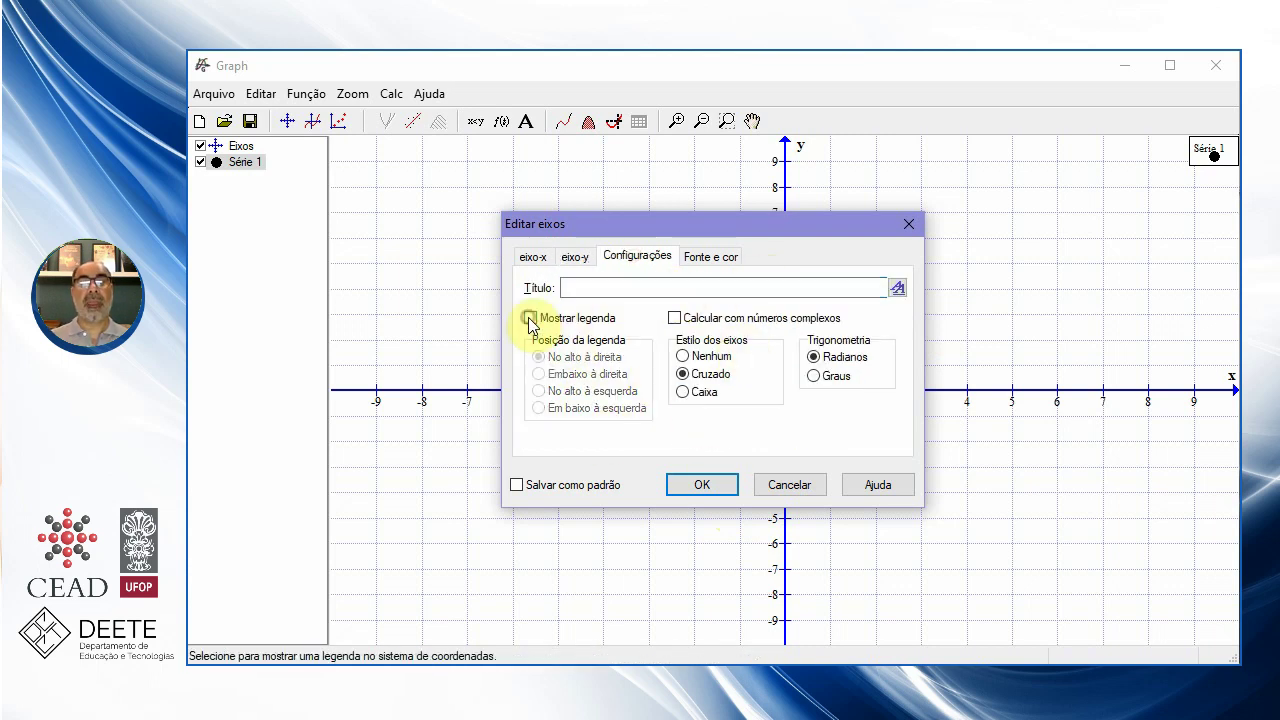
pyautogui.click(684, 395)
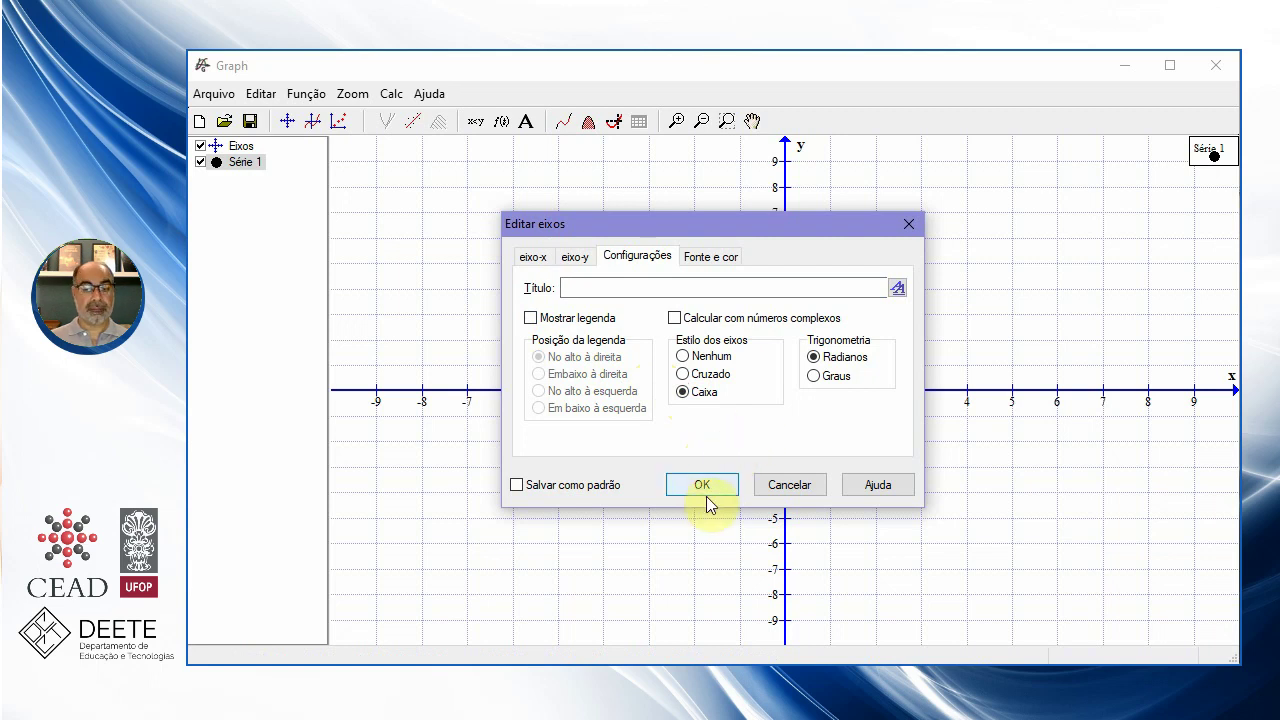
pyautogui.click(702, 484)
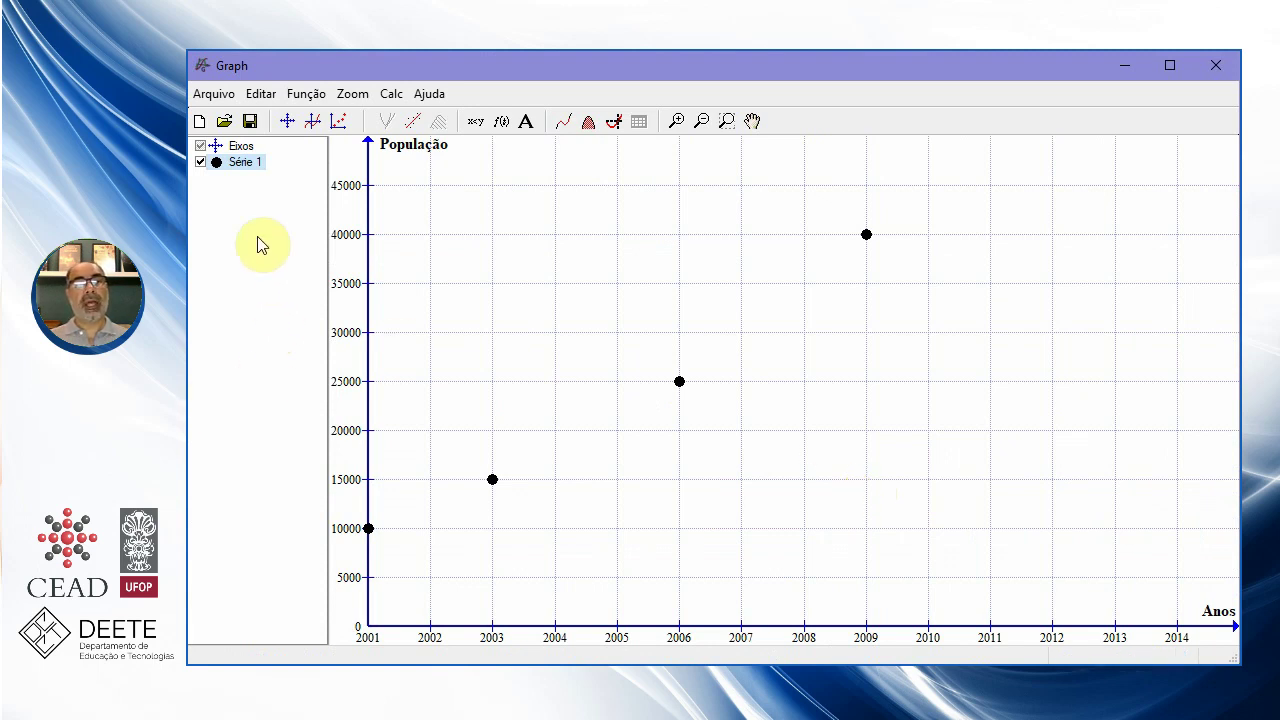
# Edit the point series so a solid line connects its markers
pyautogui.doubleClick(242, 163)
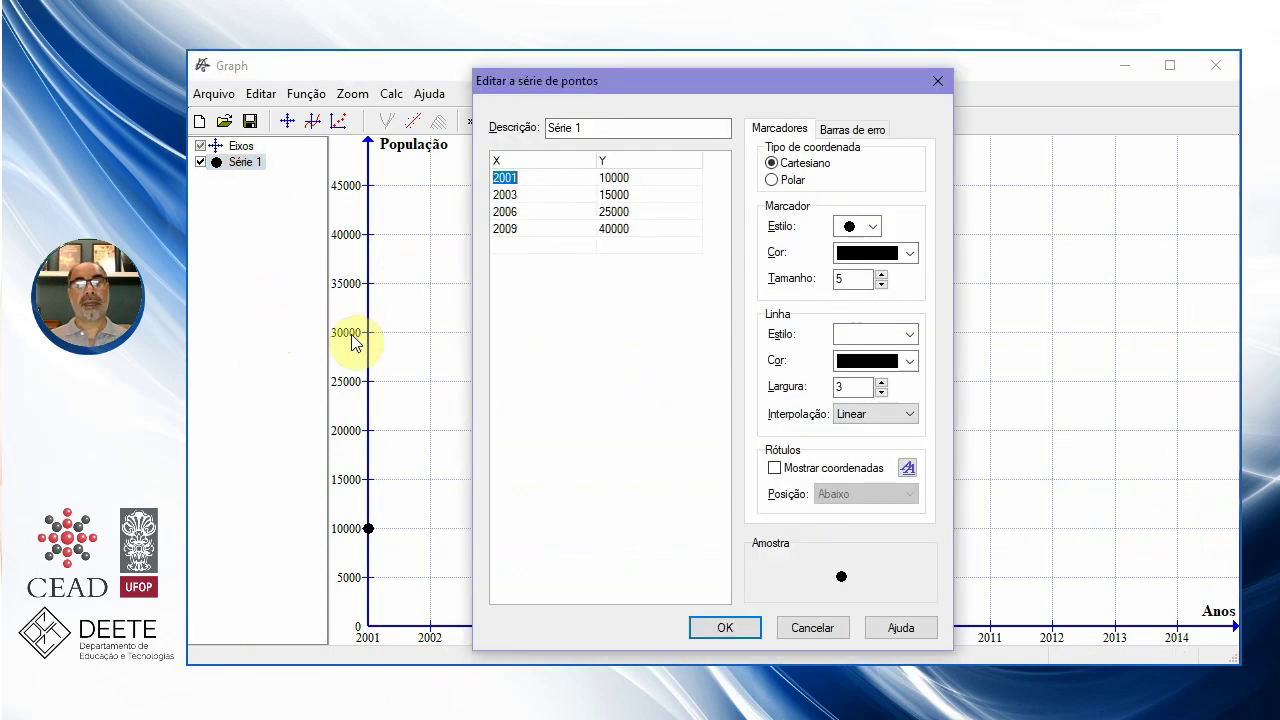
pyautogui.click(848, 333)
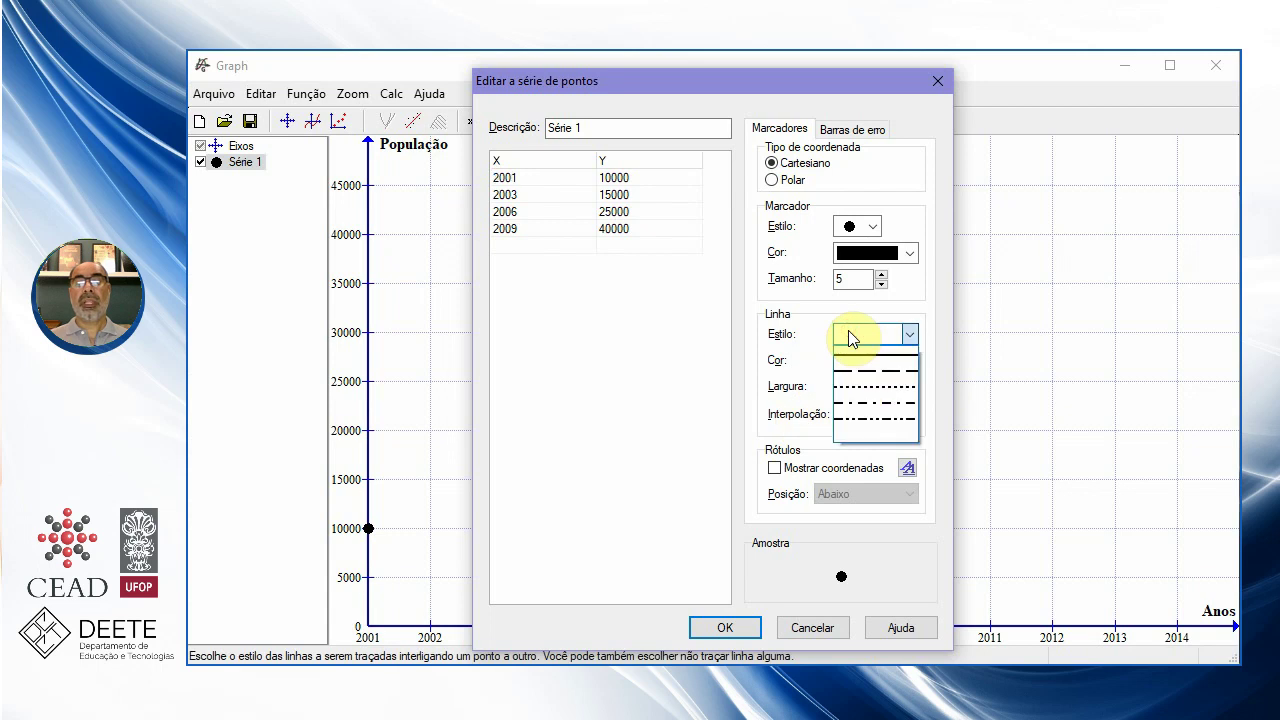
pyautogui.click(857, 358)
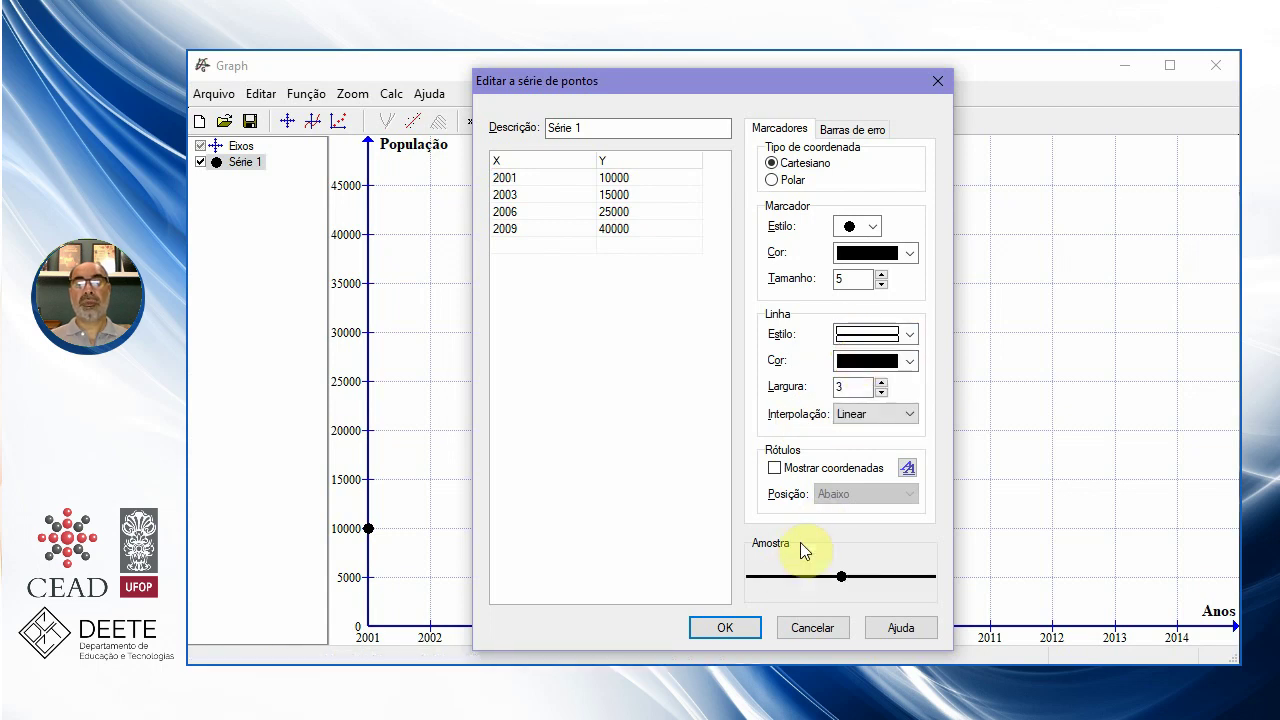
pyautogui.click(727, 626)
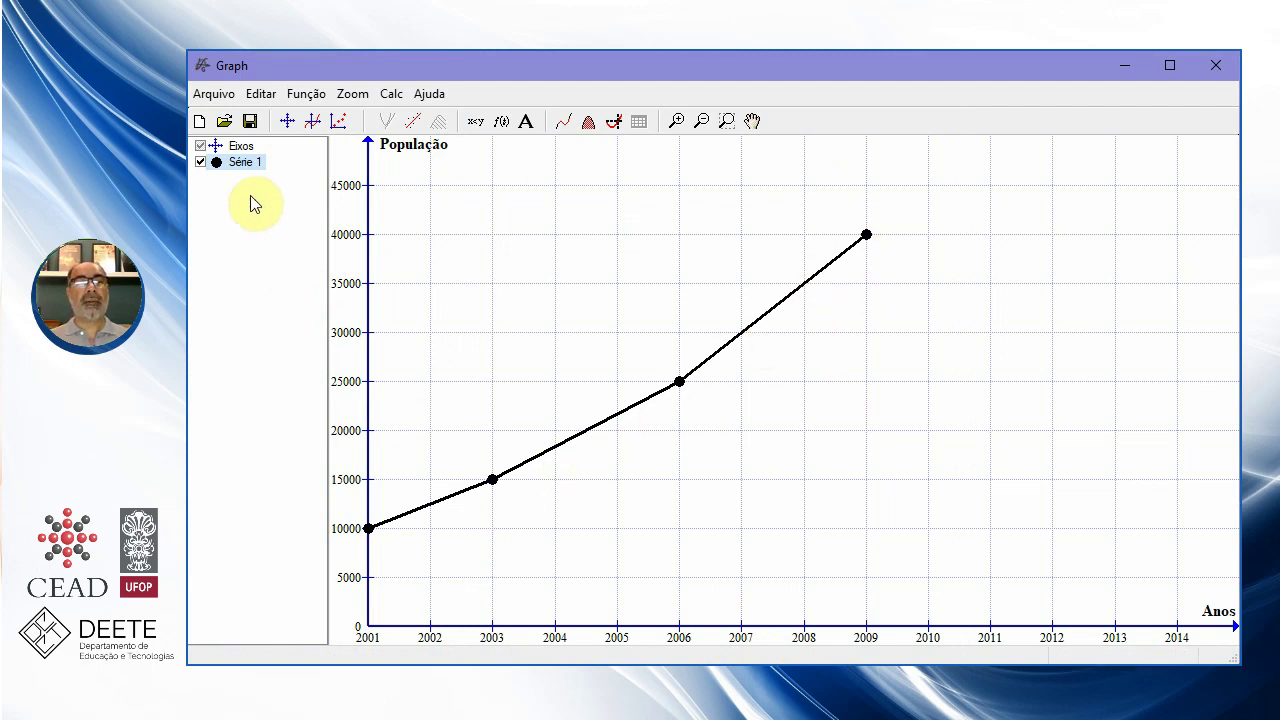
# Change the point series' line interpolation to Cúbico 2D spline
pyautogui.doubleClick(245, 162)
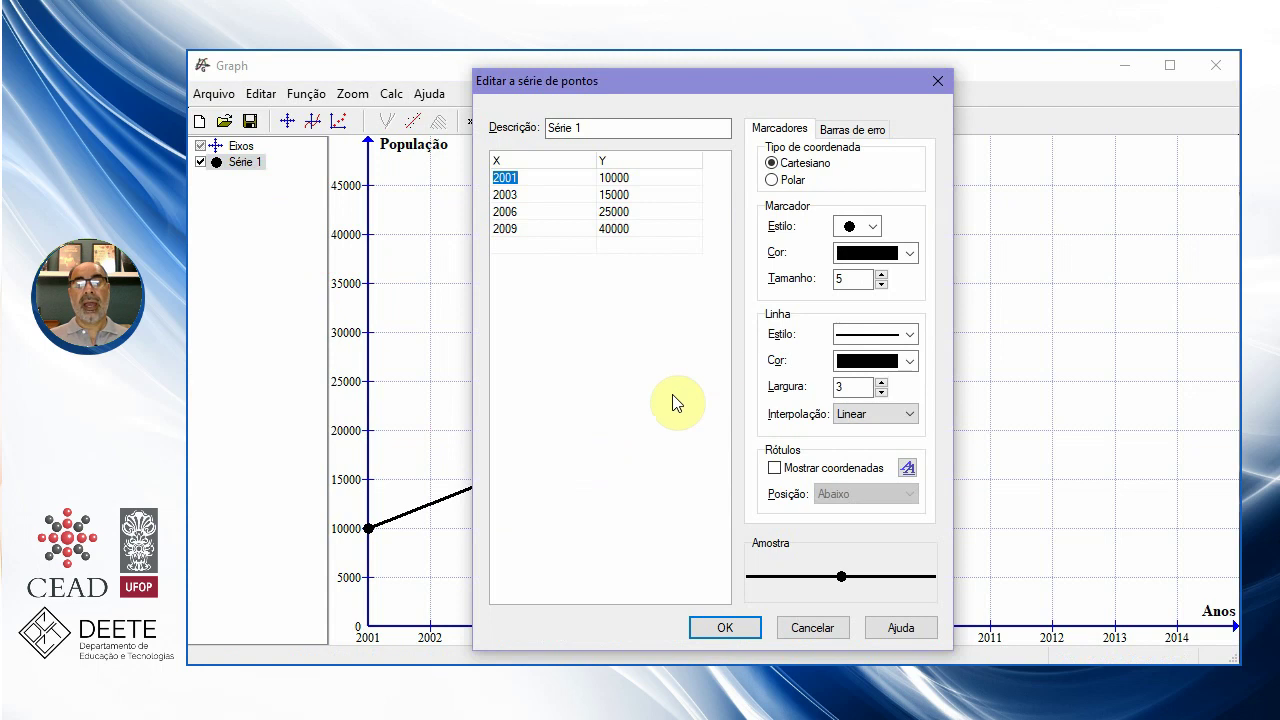
pyautogui.moveTo(708, 87); pyautogui.dragTo(974, 81)
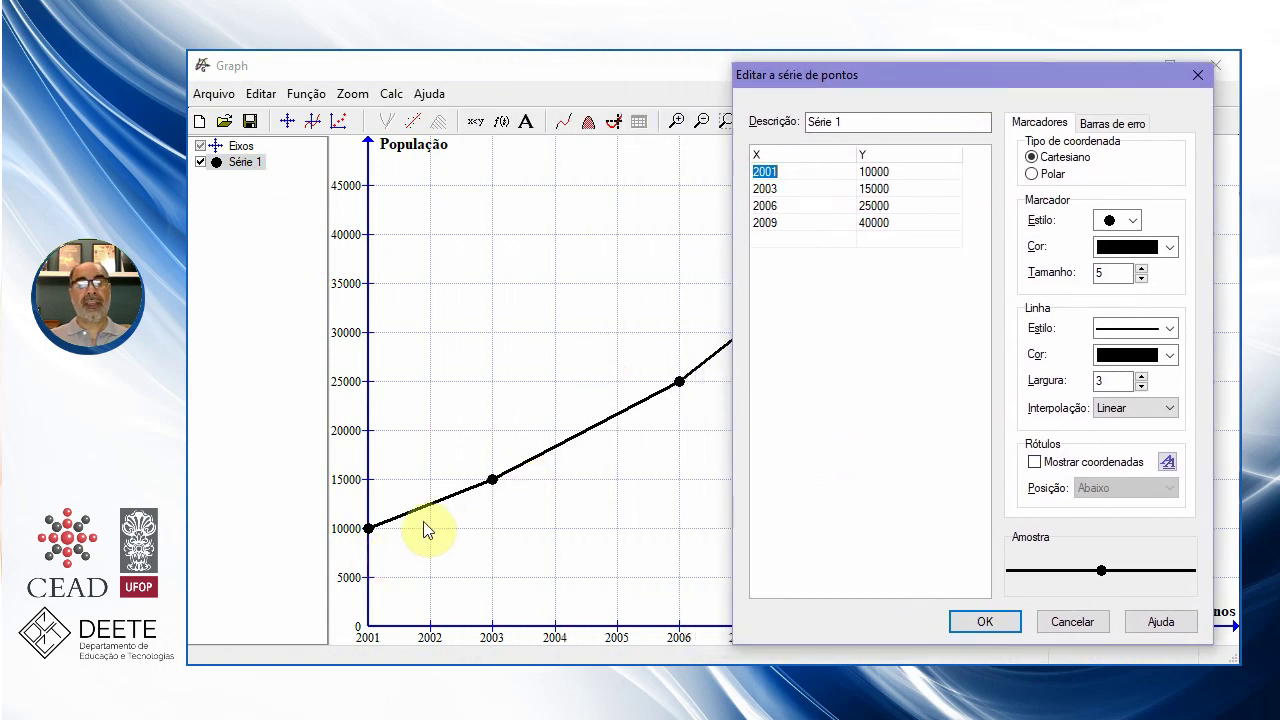
pyautogui.click(1115, 409)
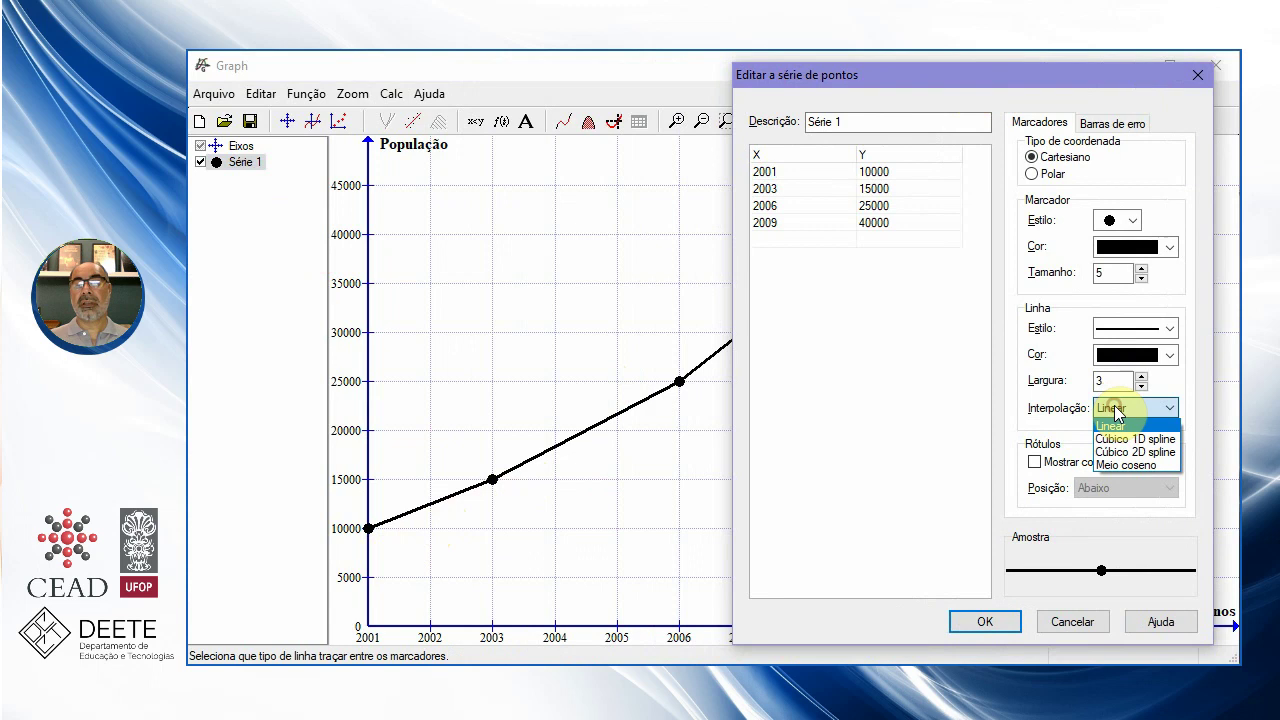
pyautogui.click(1118, 452)
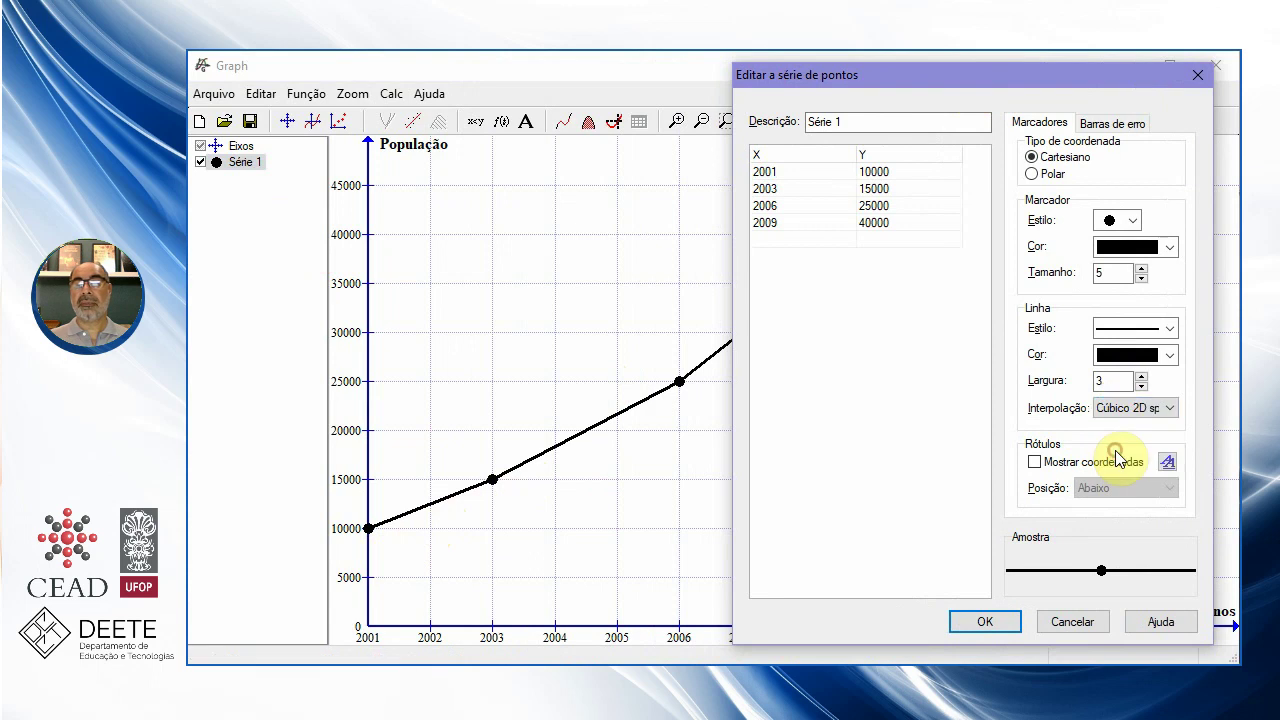
pyautogui.click(986, 622)
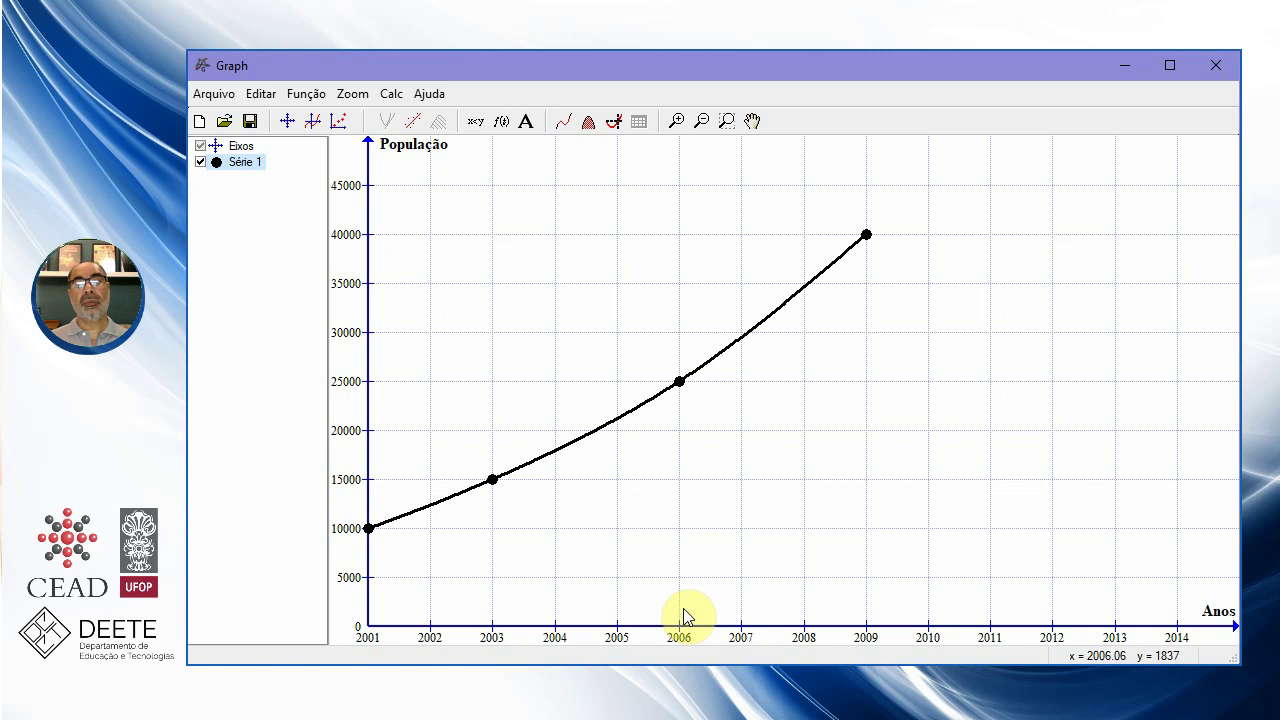
# Set the point series' line style back to the blank option so only the markers are drawn
pyautogui.doubleClick(251, 160)
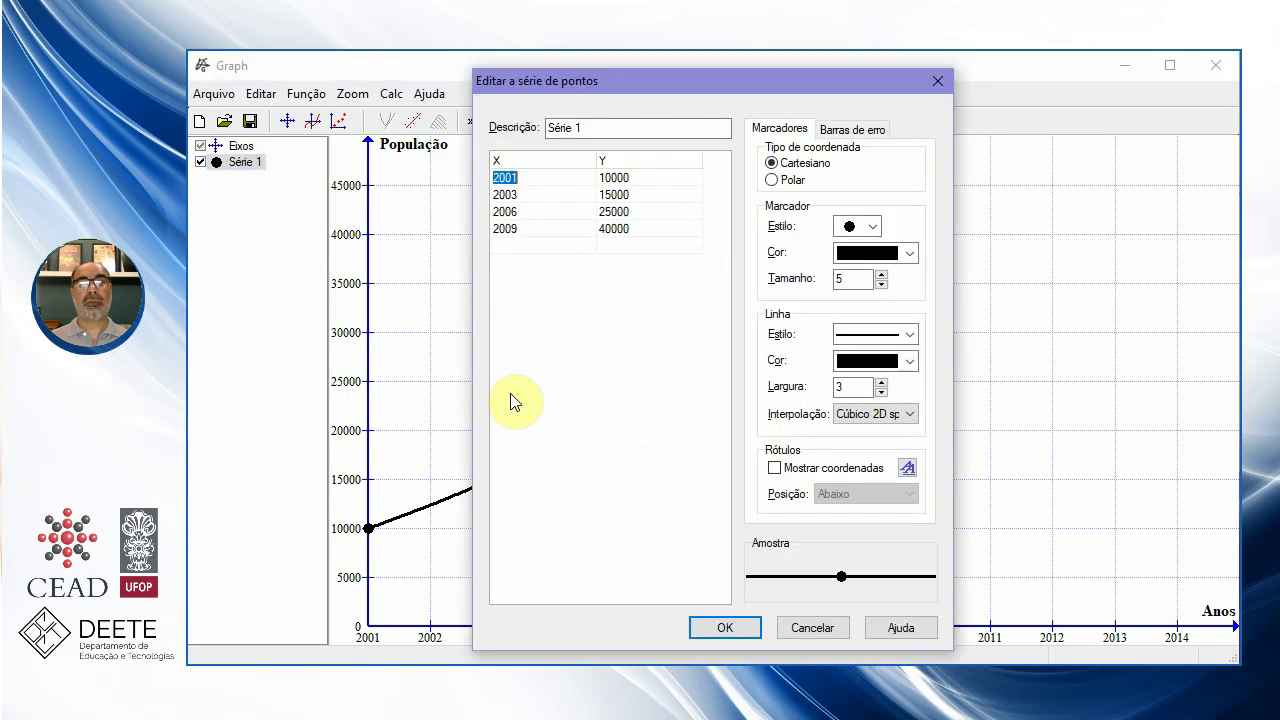
pyautogui.click(849, 335)
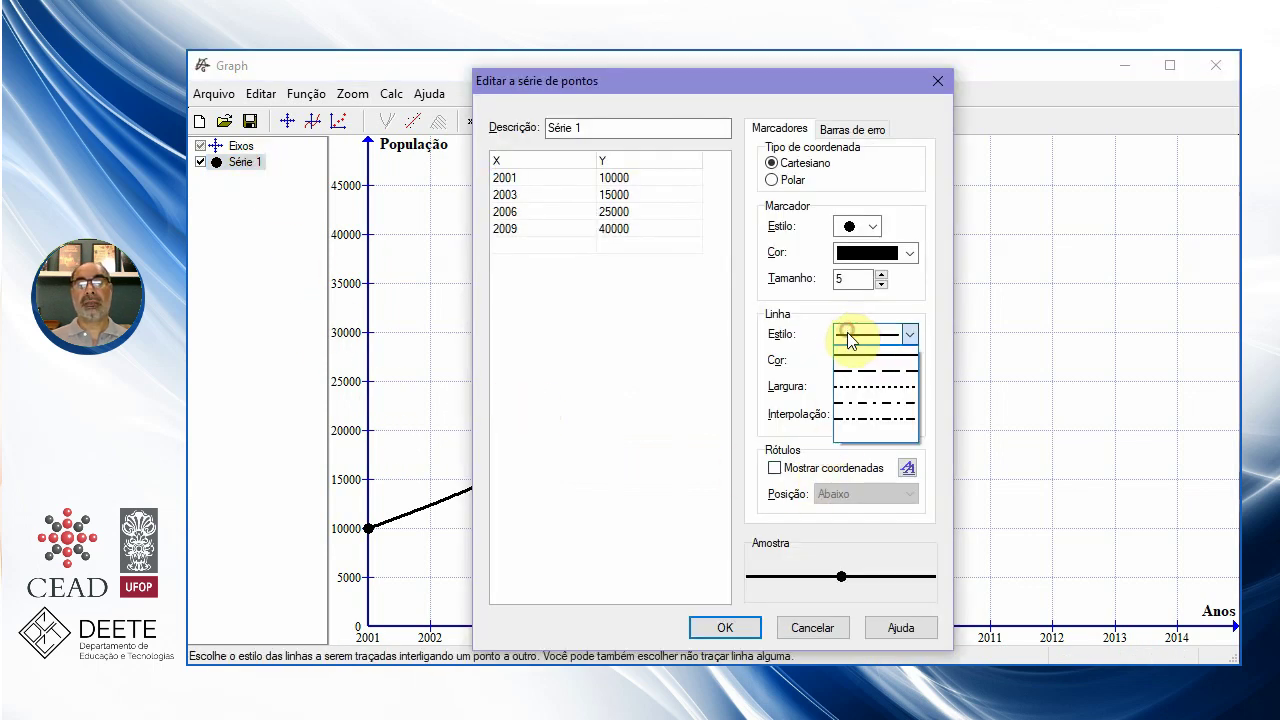
pyautogui.click(852, 432)
pyautogui.click(722, 628)
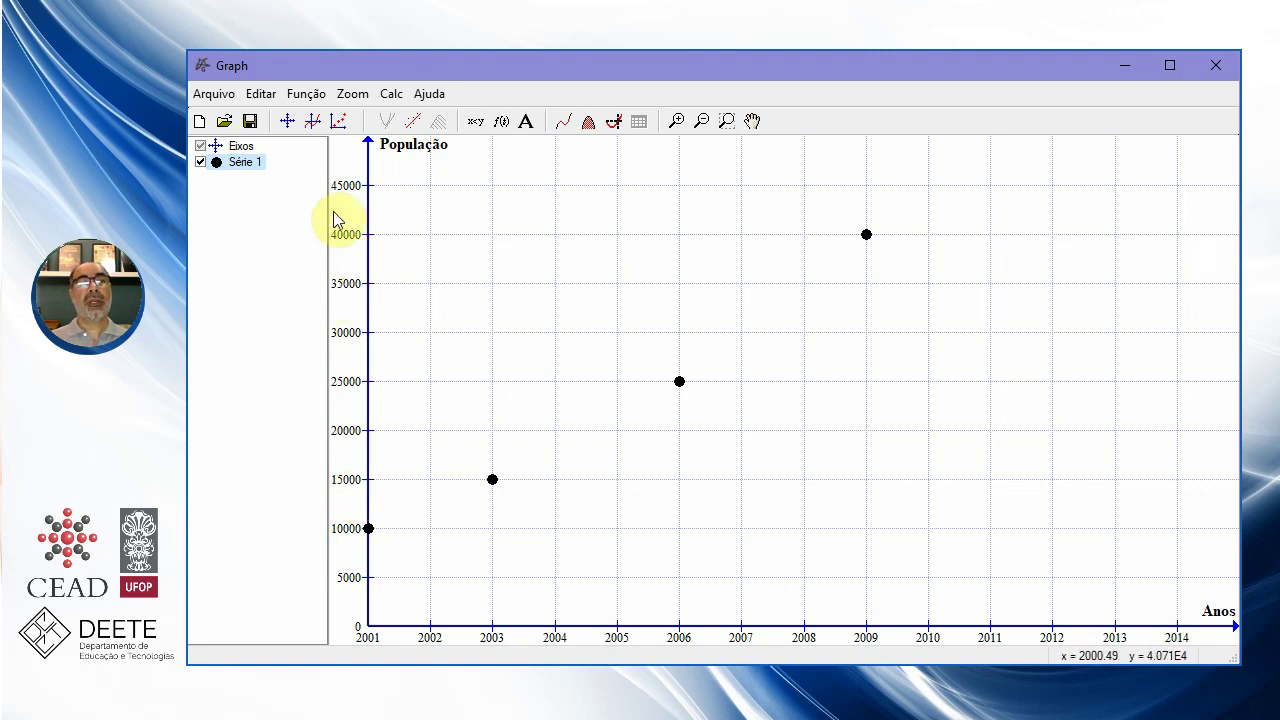
pyautogui.click(309, 94)
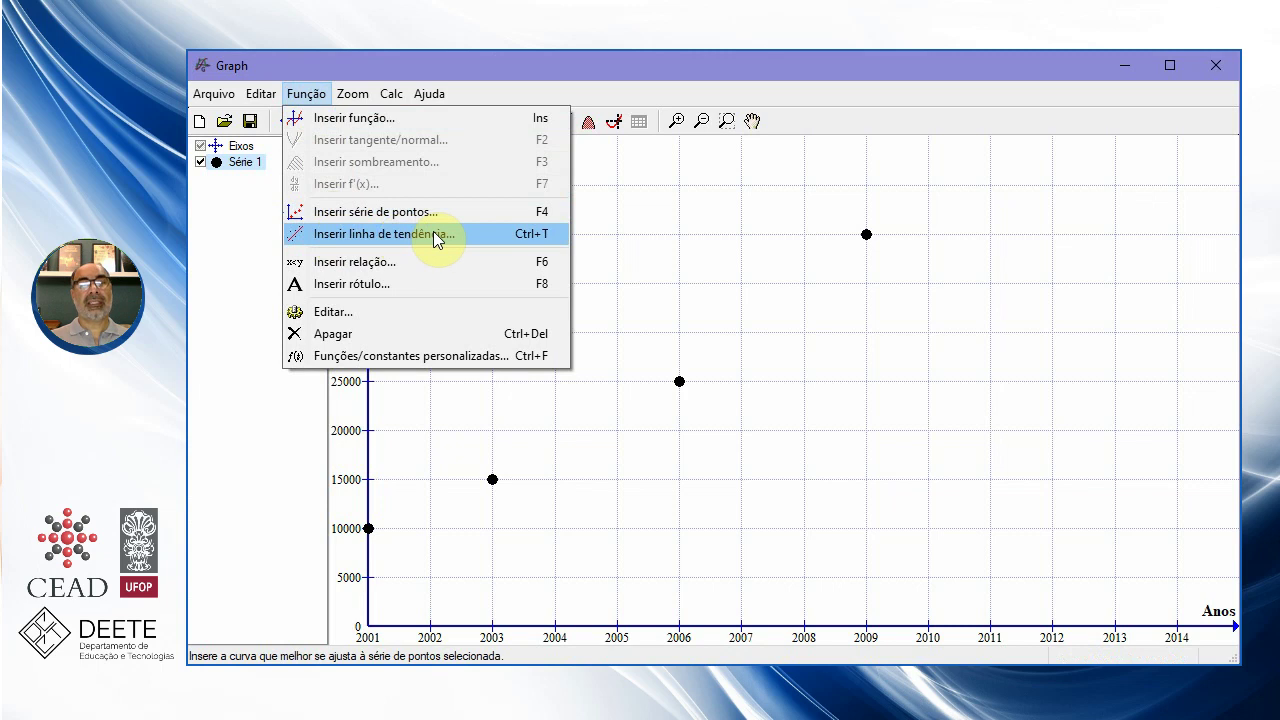
pyautogui.click(649, 206)
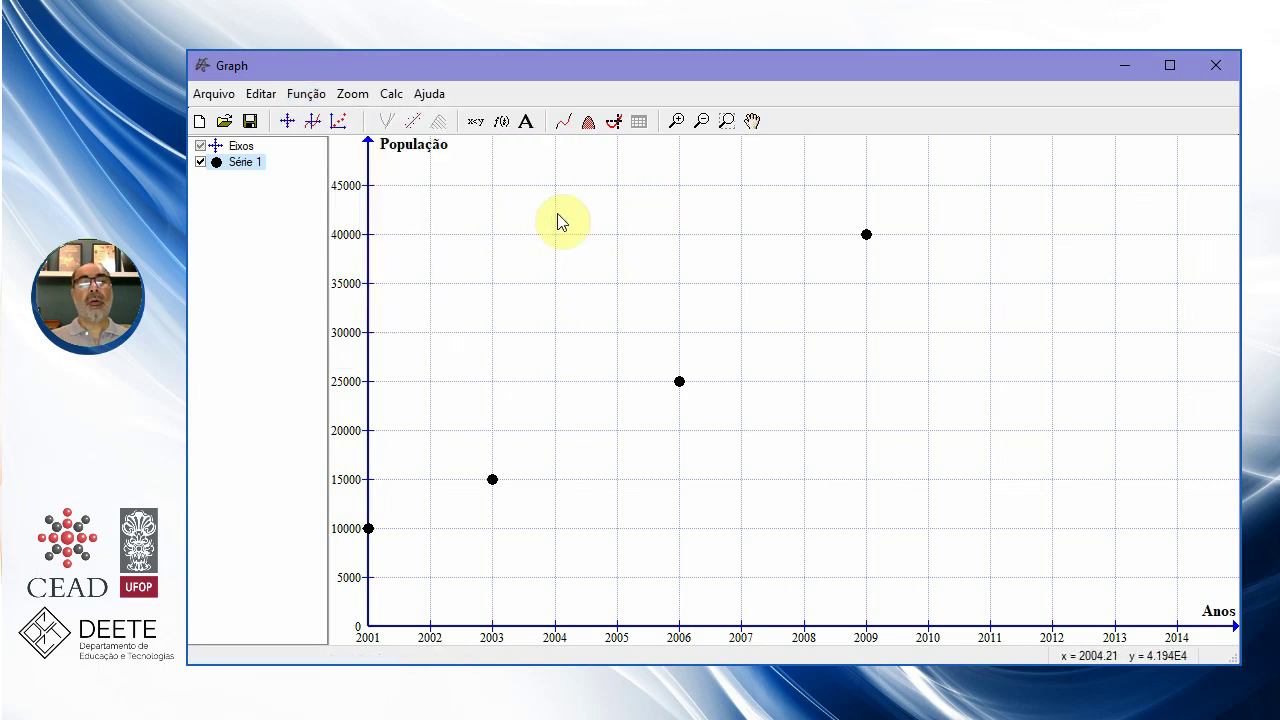
pyautogui.click(412, 122)
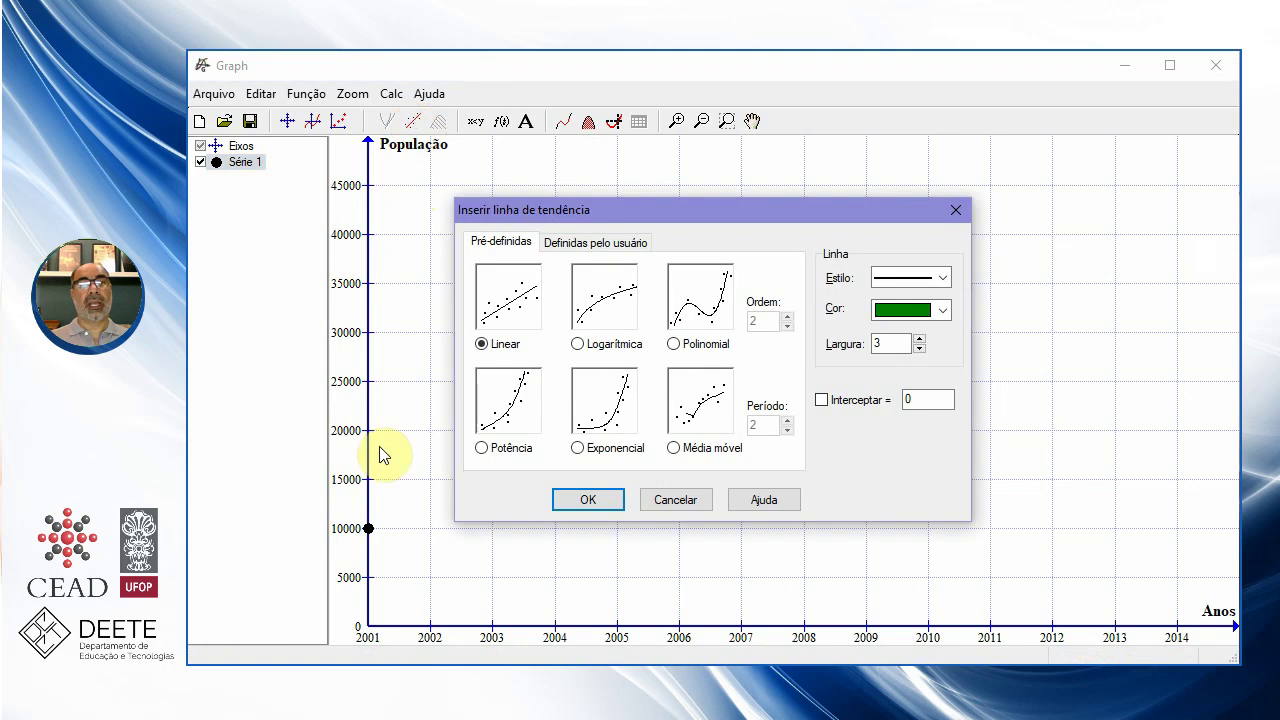
pyautogui.click(676, 499)
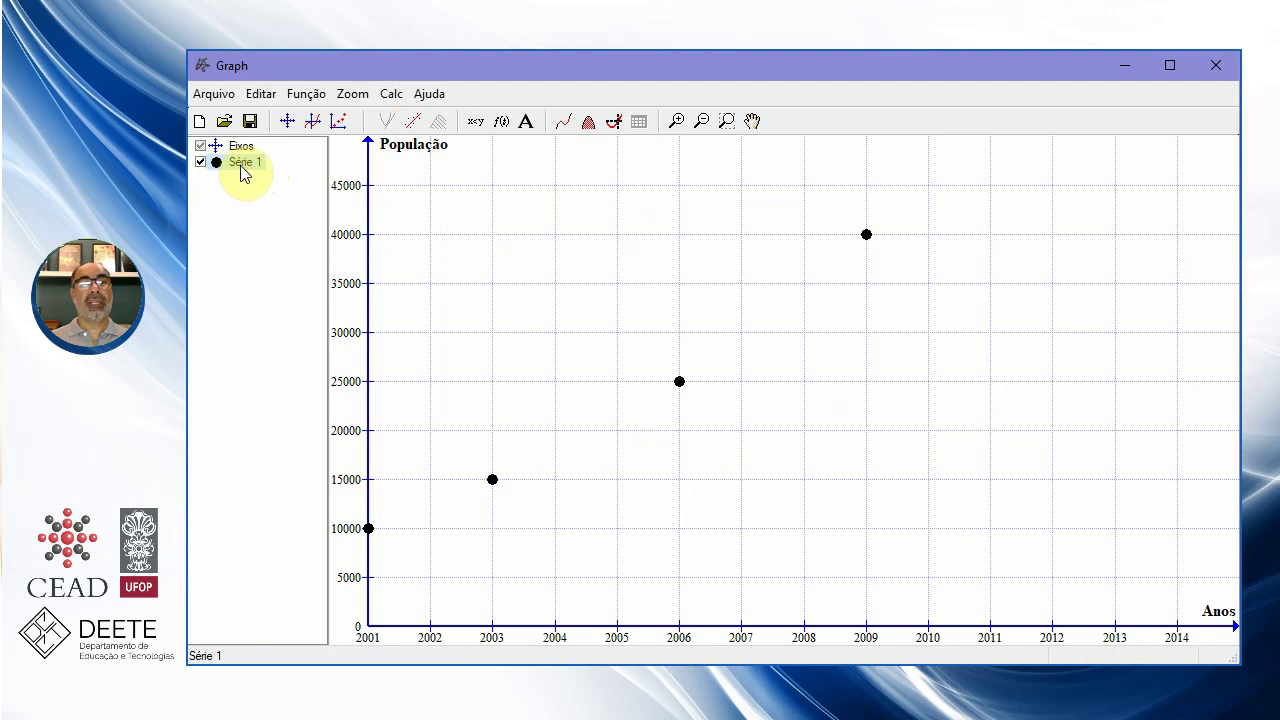
# Review the predefined and user-defined trendline models for the point series, and insert a green Linear trendline of width 3
pyautogui.click(411, 122)
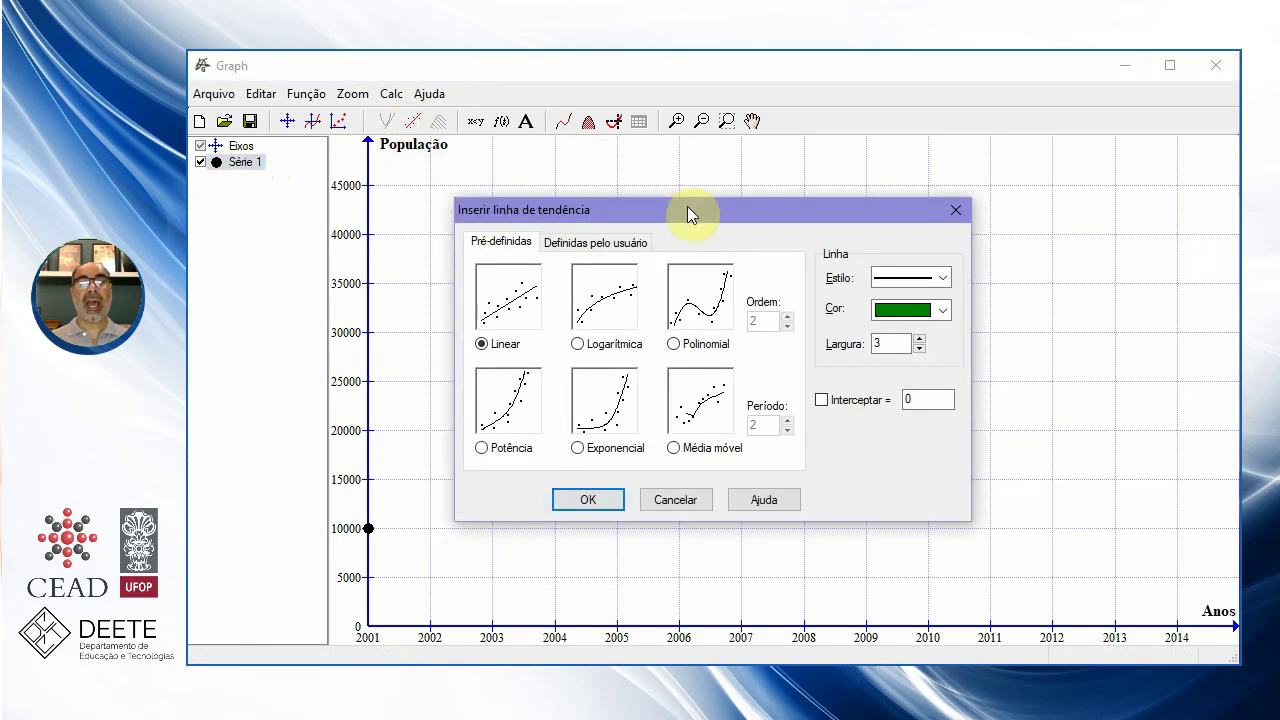
pyautogui.moveTo(688, 207); pyautogui.dragTo(657, 167)
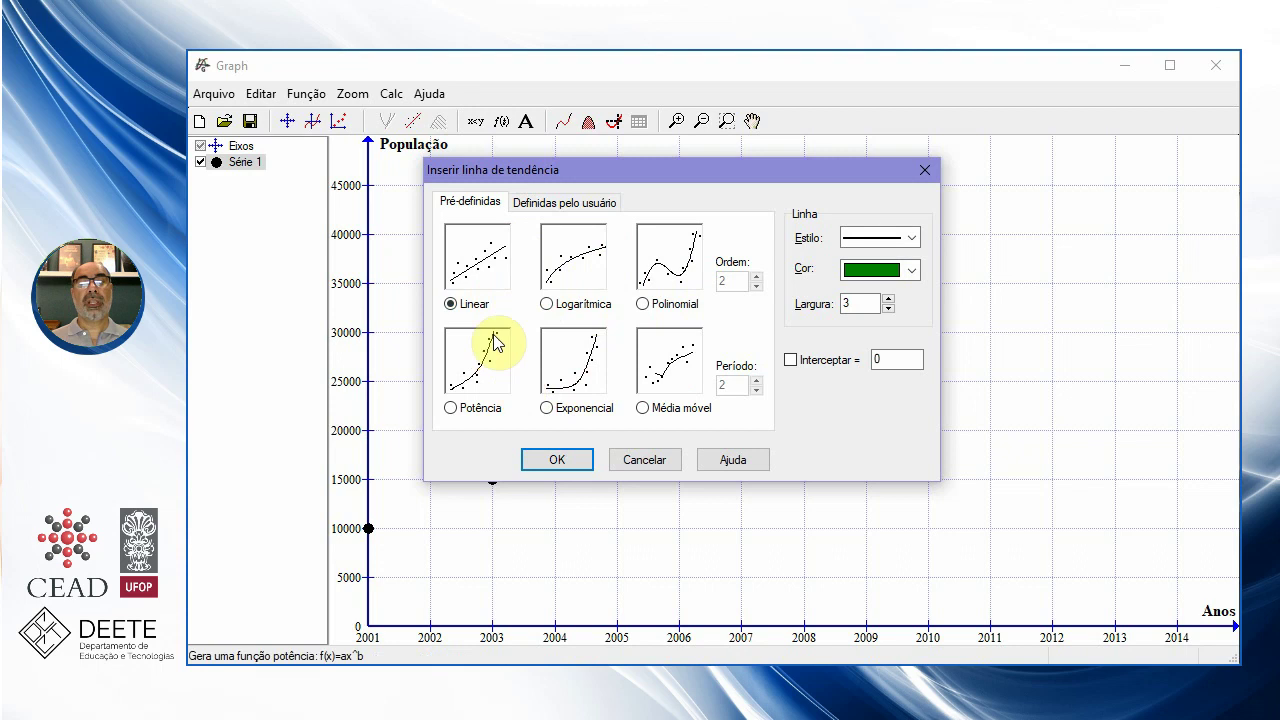
pyautogui.click(540, 203)
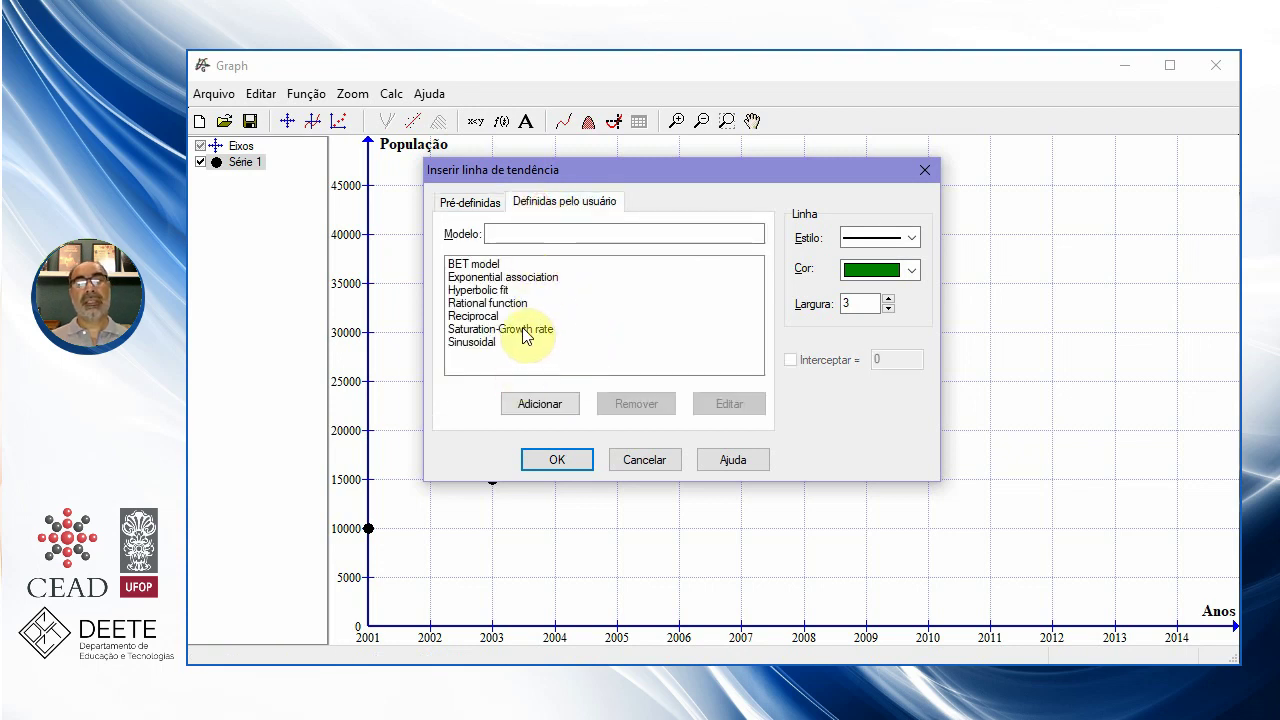
pyautogui.click(480, 203)
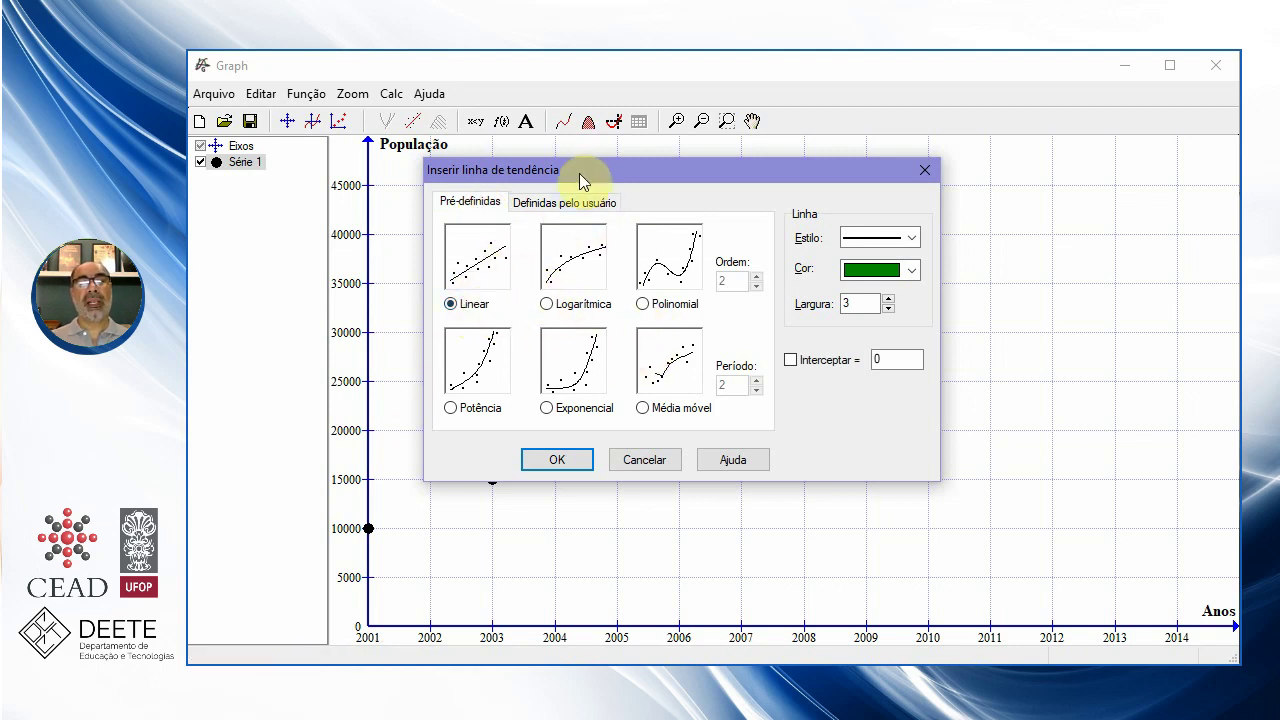
pyautogui.moveTo(579, 173); pyautogui.dragTo(772, 144)
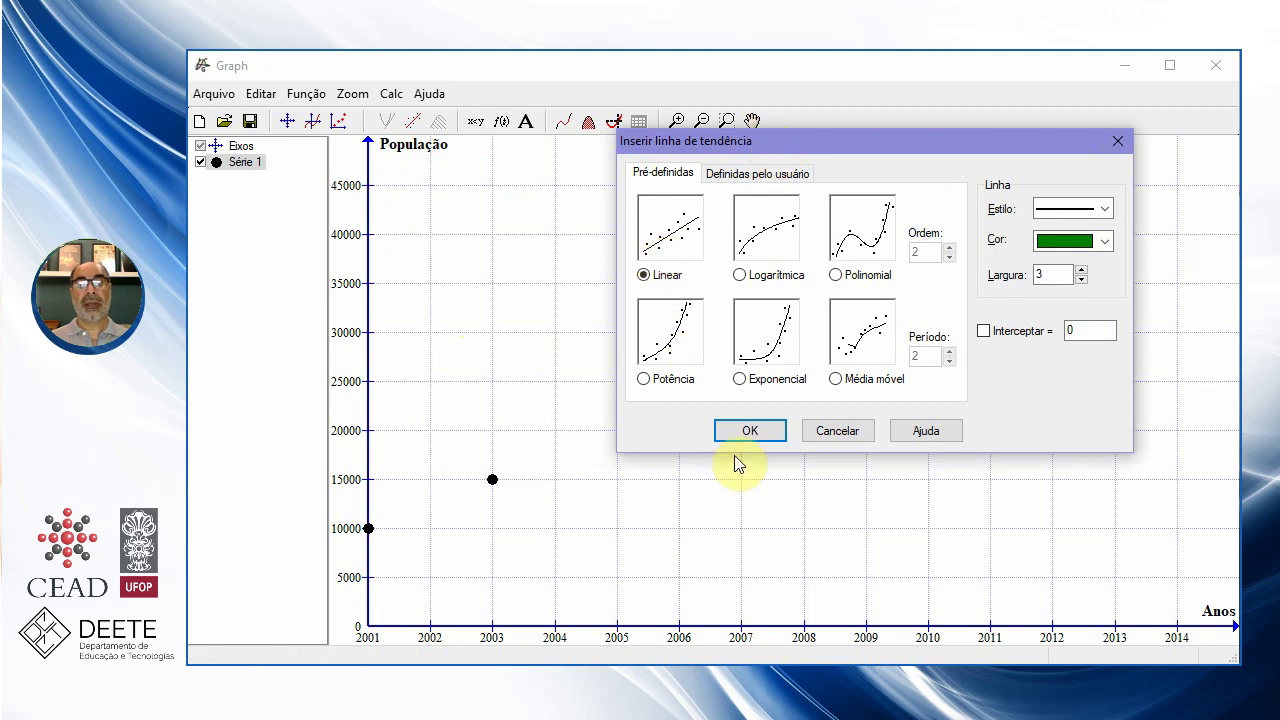
pyautogui.click(745, 432)
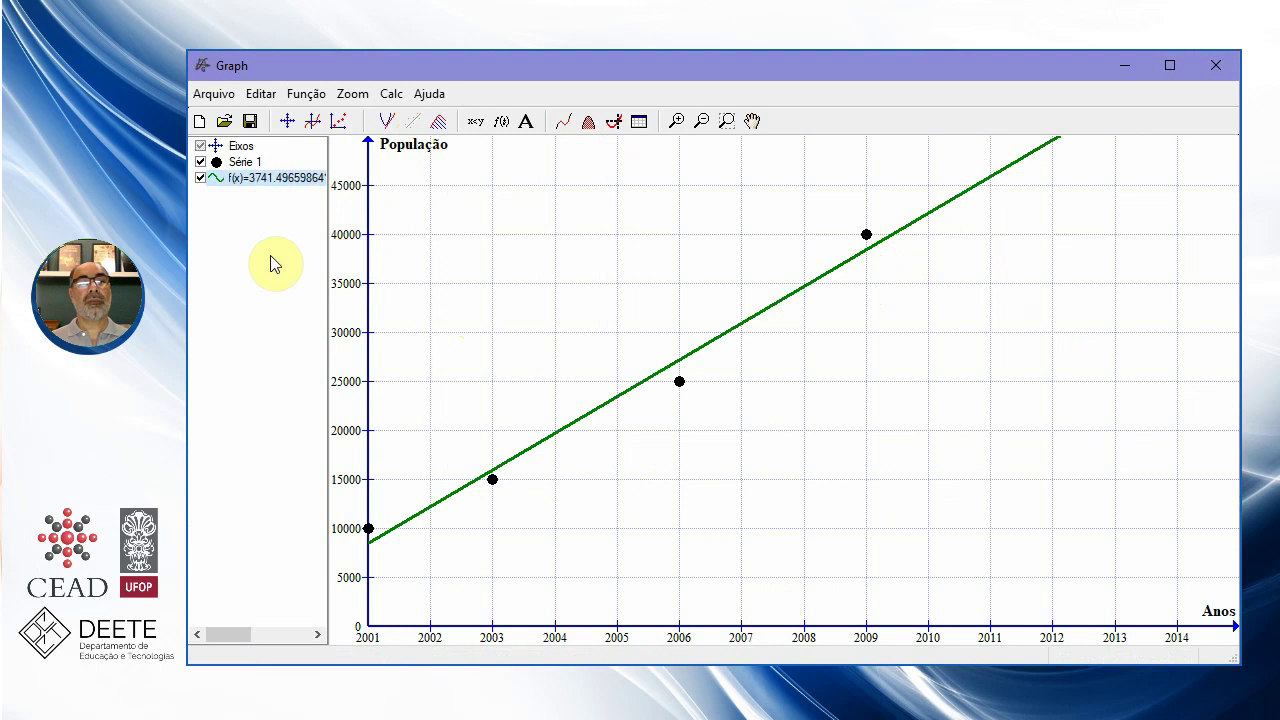
# Delete the linear trendline from the graph
pyautogui.click(256, 183)
pyautogui.press('Delete')
pyautogui.click(667, 420)
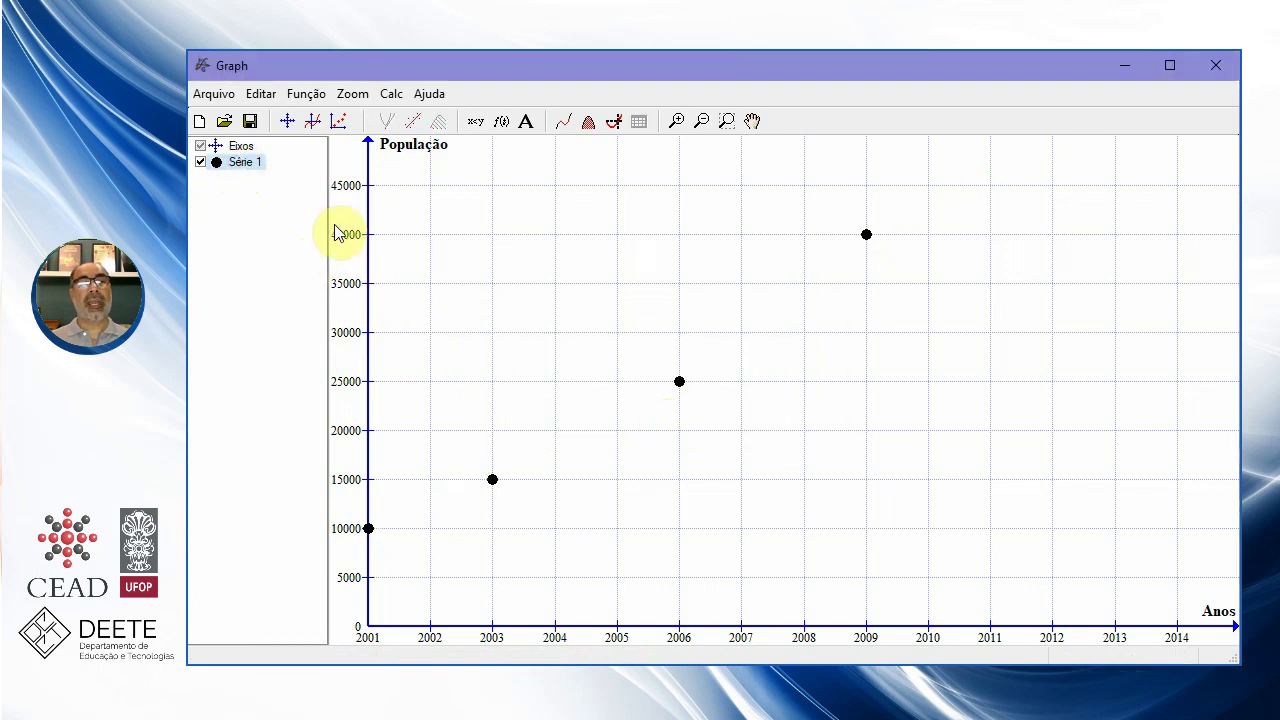
# Try a green Logarítmica trendline of width 3 on the point series, and delete it from the graph
pyautogui.click(412, 122)
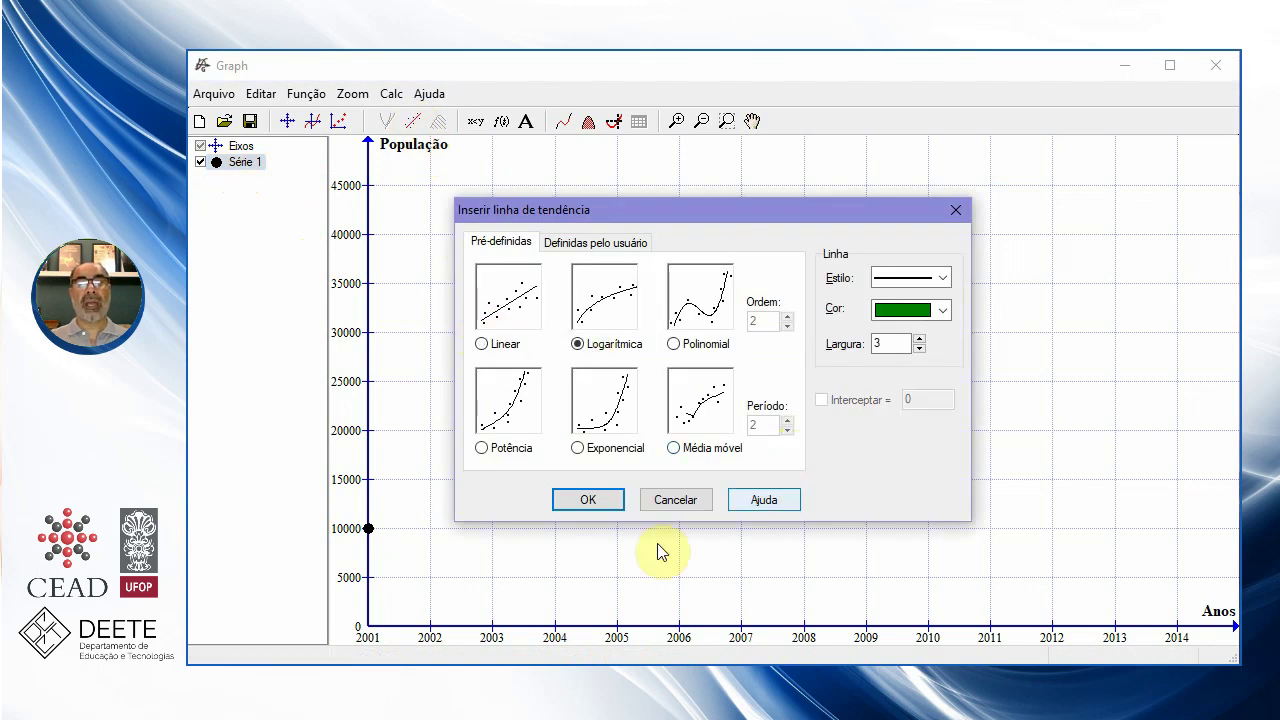
pyautogui.click(573, 505)
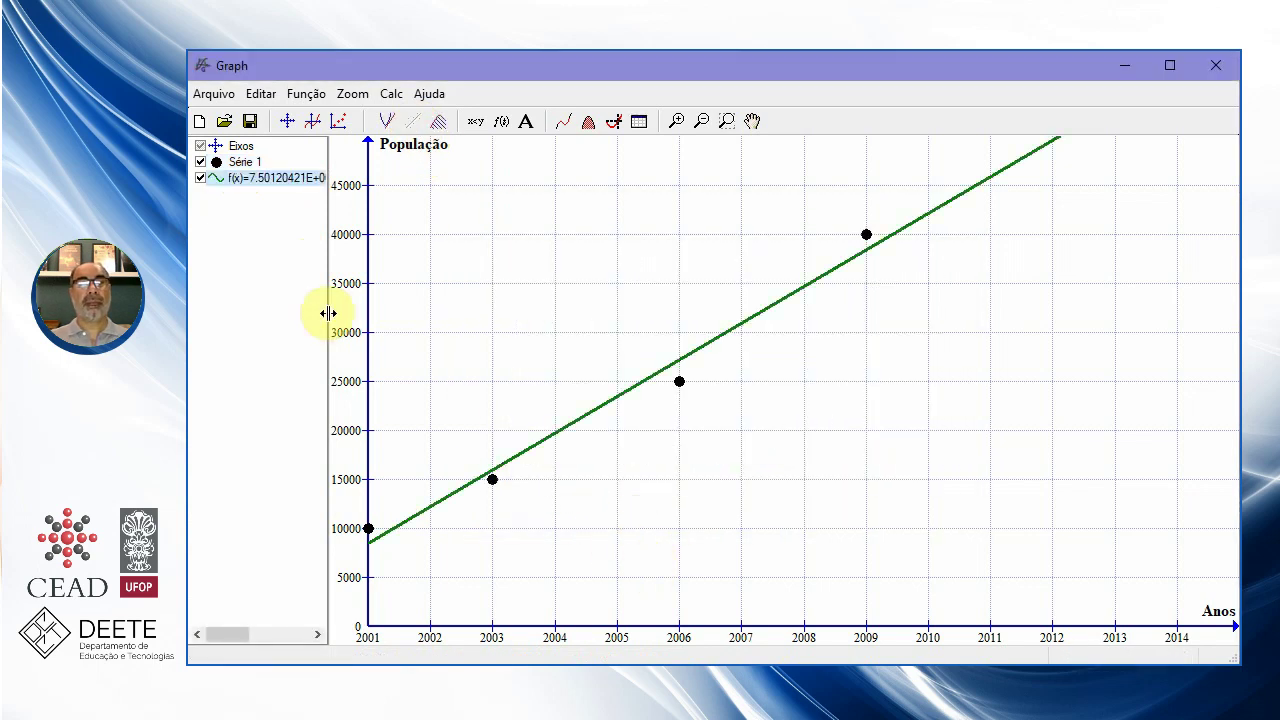
pyautogui.click(287, 181)
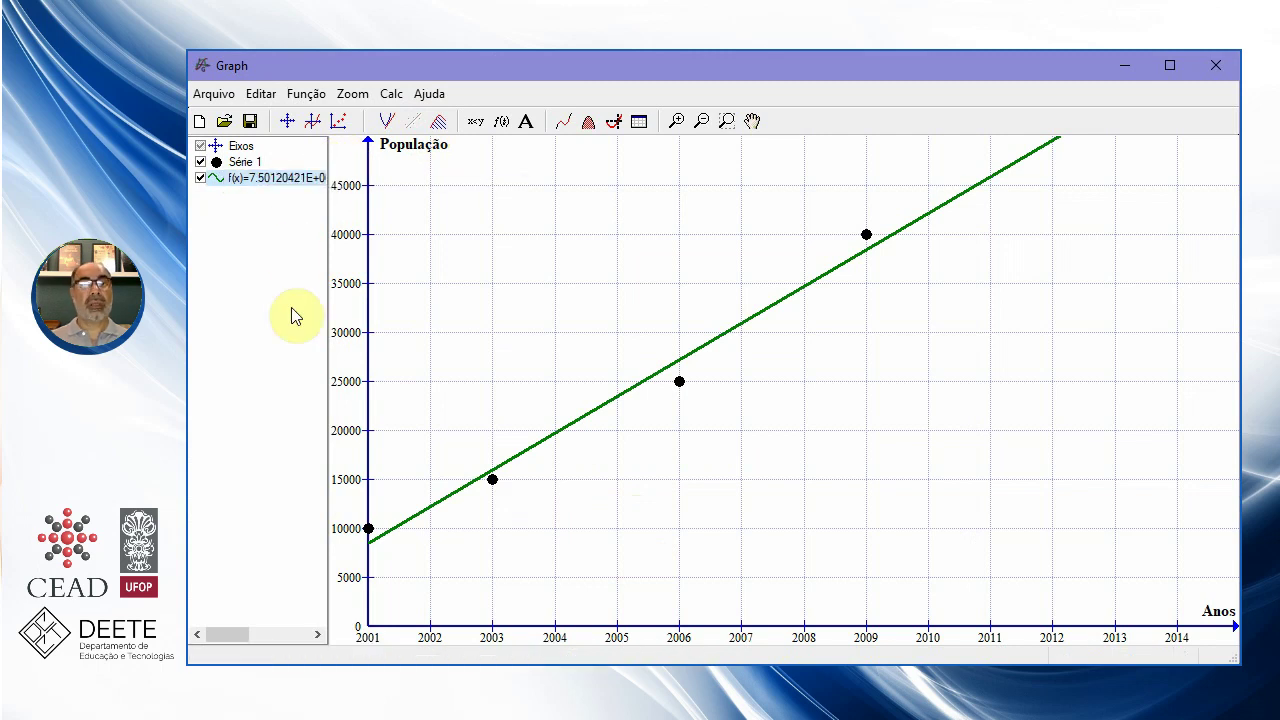
pyautogui.press('Delete')
pyautogui.click(703, 421)
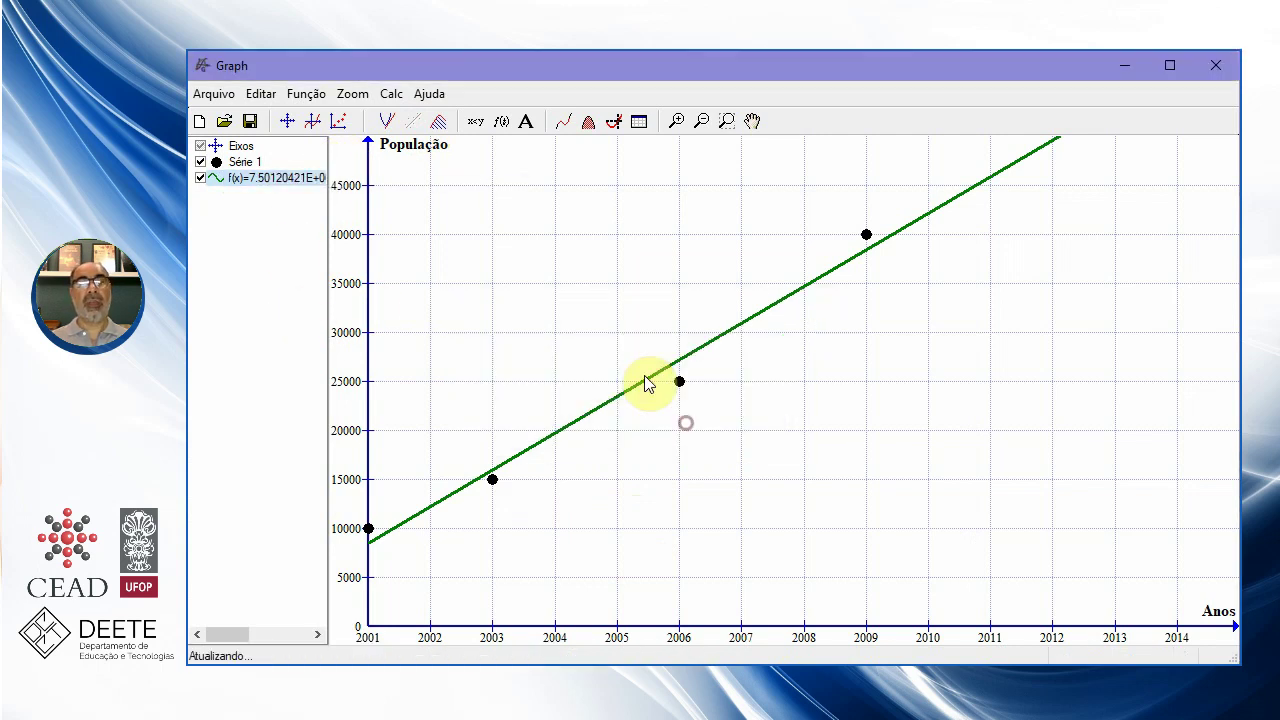
# Insert a green Polinomial trendline of order 2 and width 3 for the point series
pyautogui.click(409, 124)
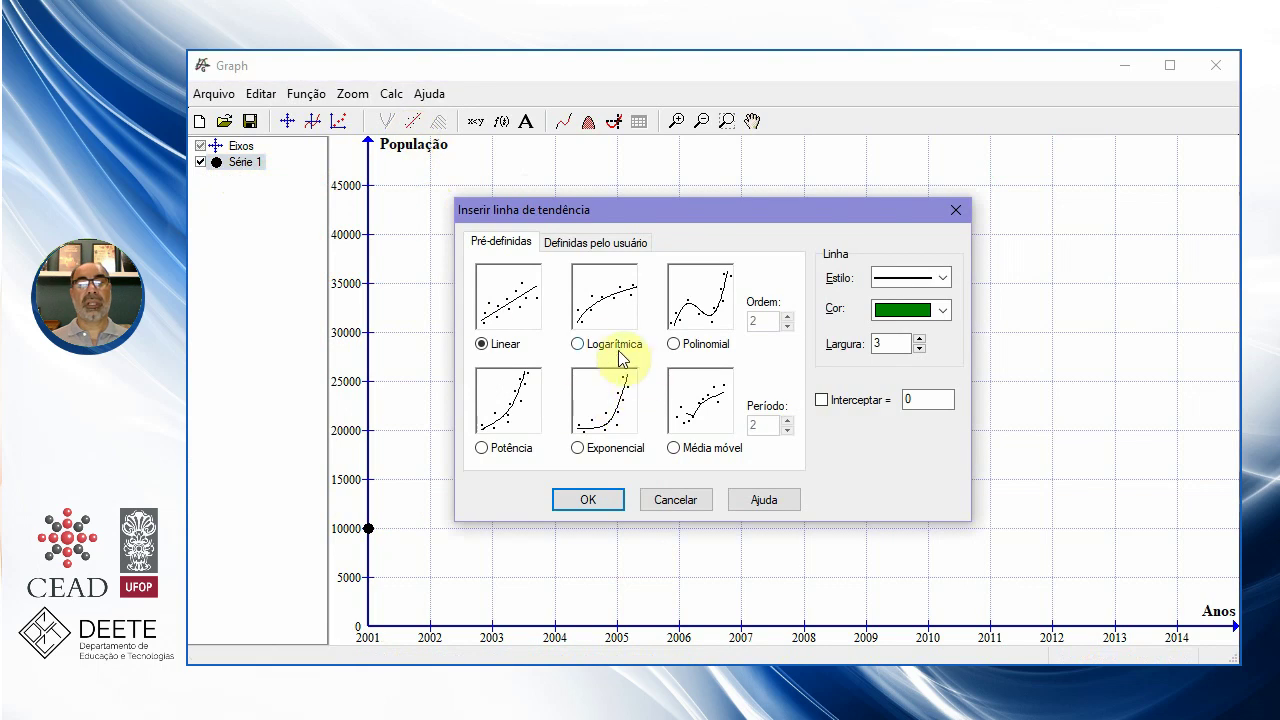
pyautogui.click(587, 343)
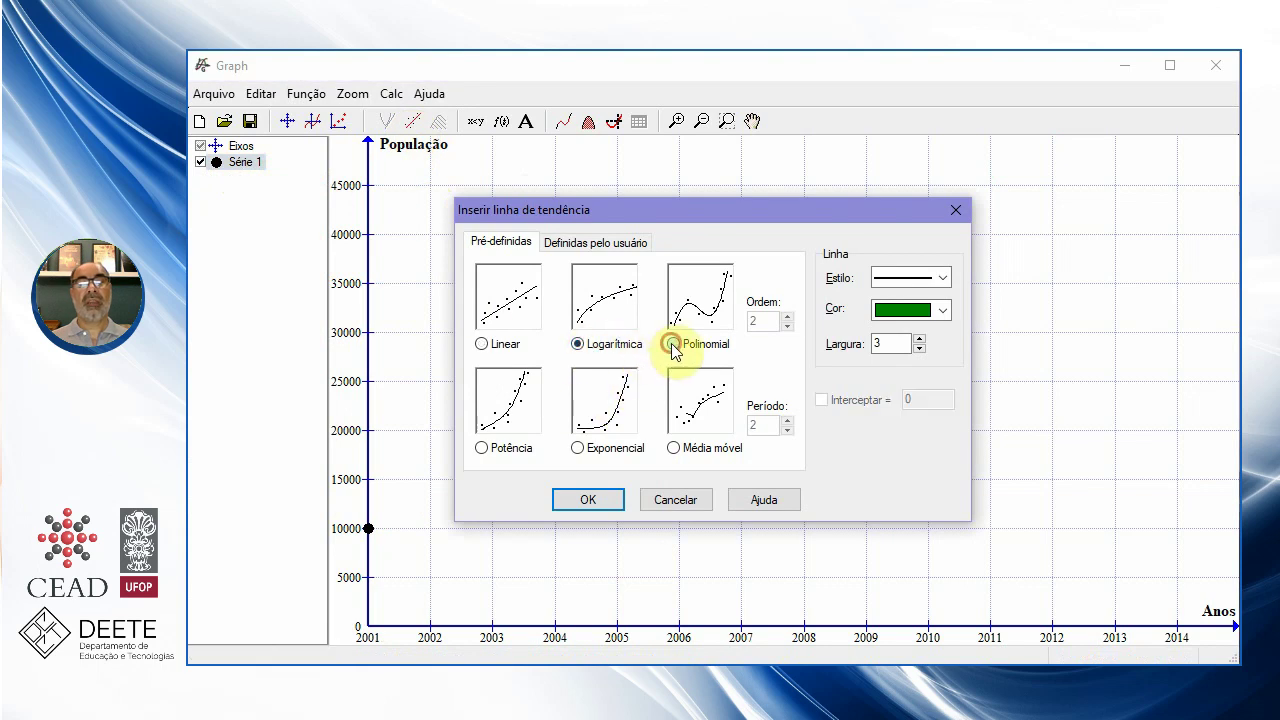
pyautogui.click(680, 344)
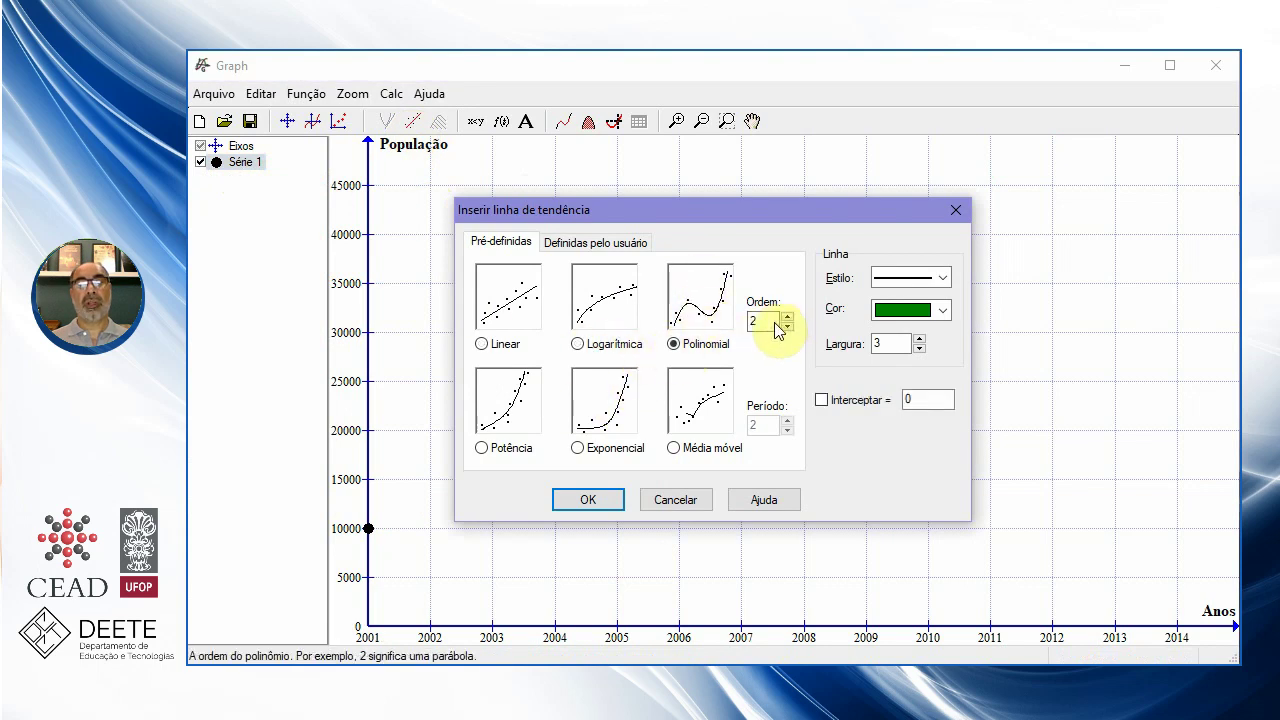
pyautogui.click(603, 505)
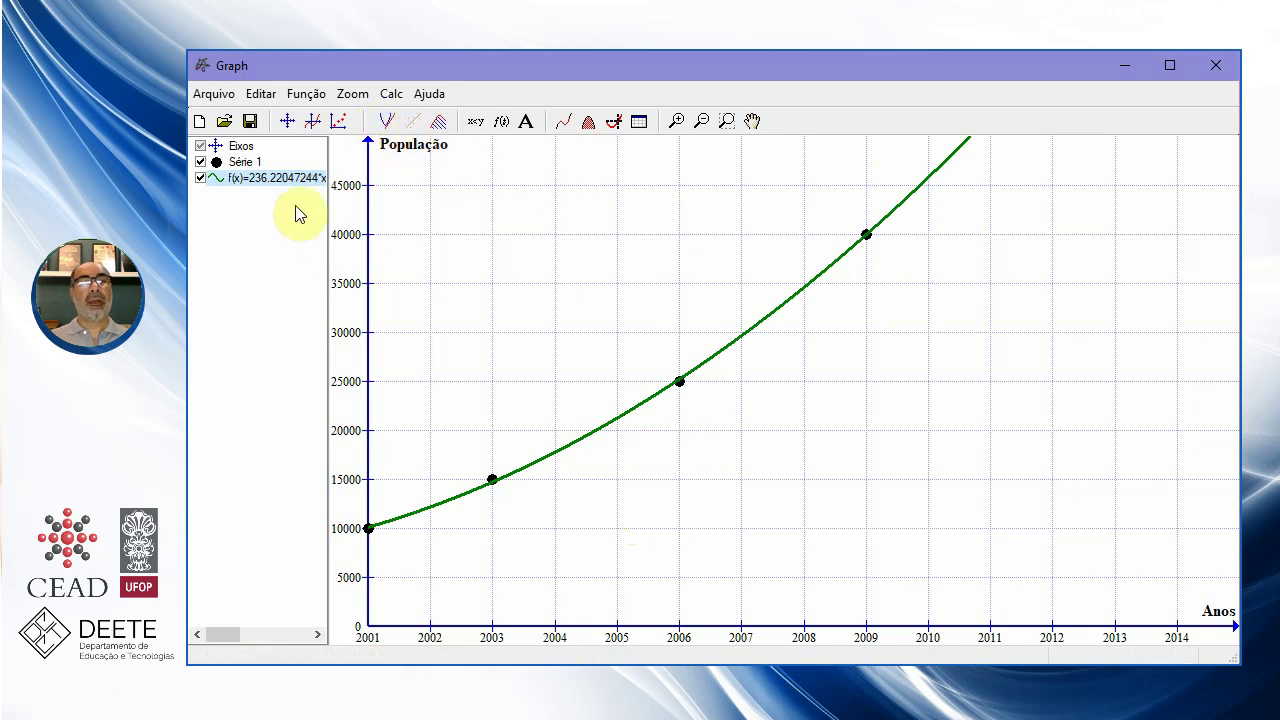
# Add a green Potência trendline of width 3 to Série 1
pyautogui.click(250, 163)
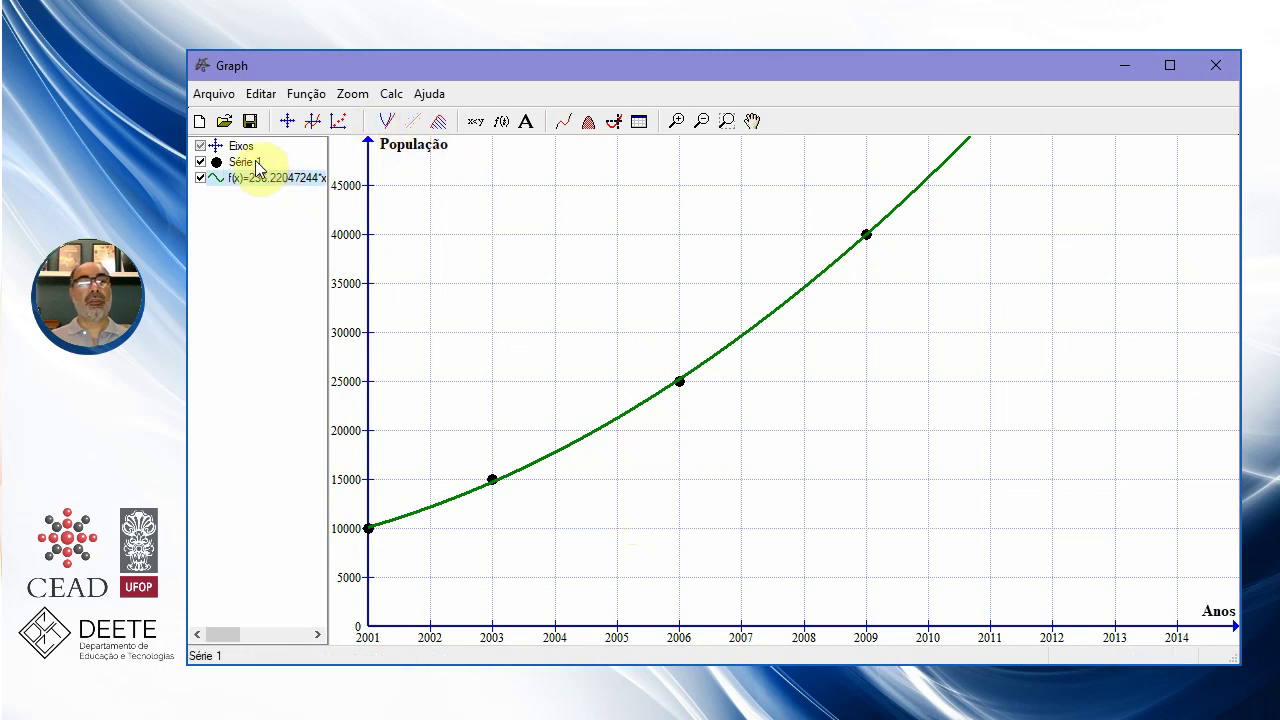
pyautogui.click(412, 121)
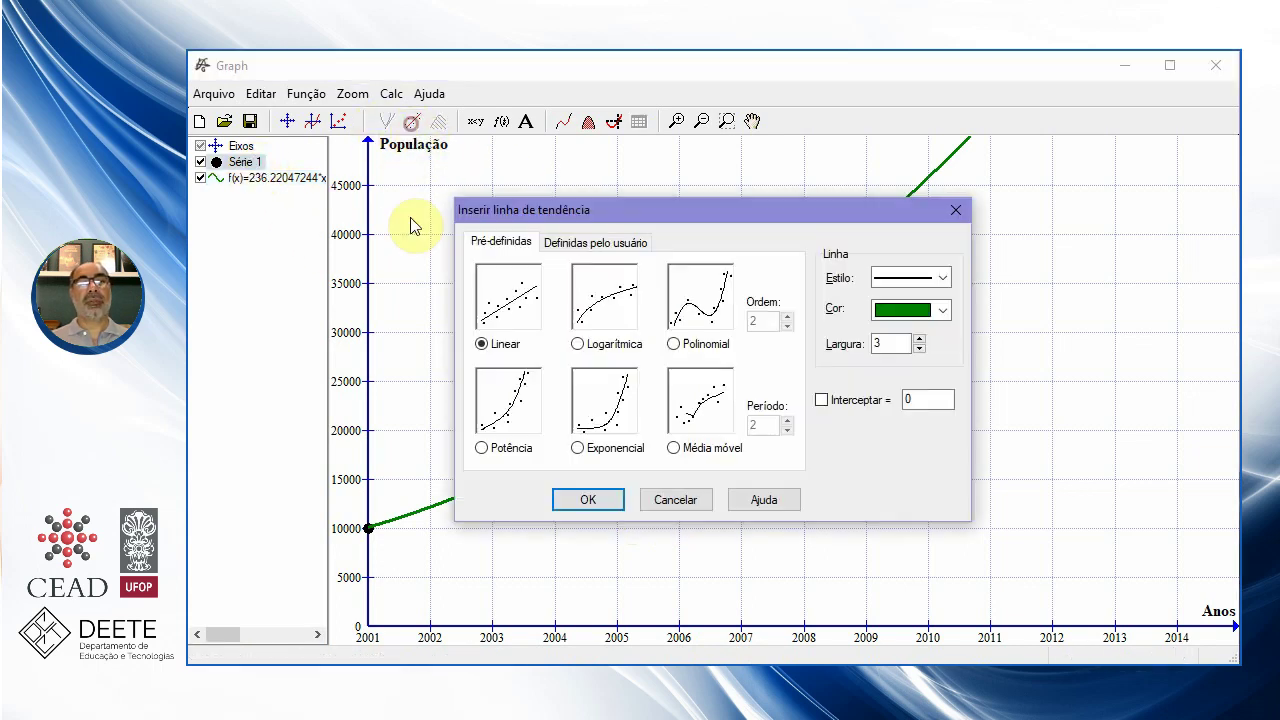
pyautogui.click(503, 455)
pyautogui.click(607, 506)
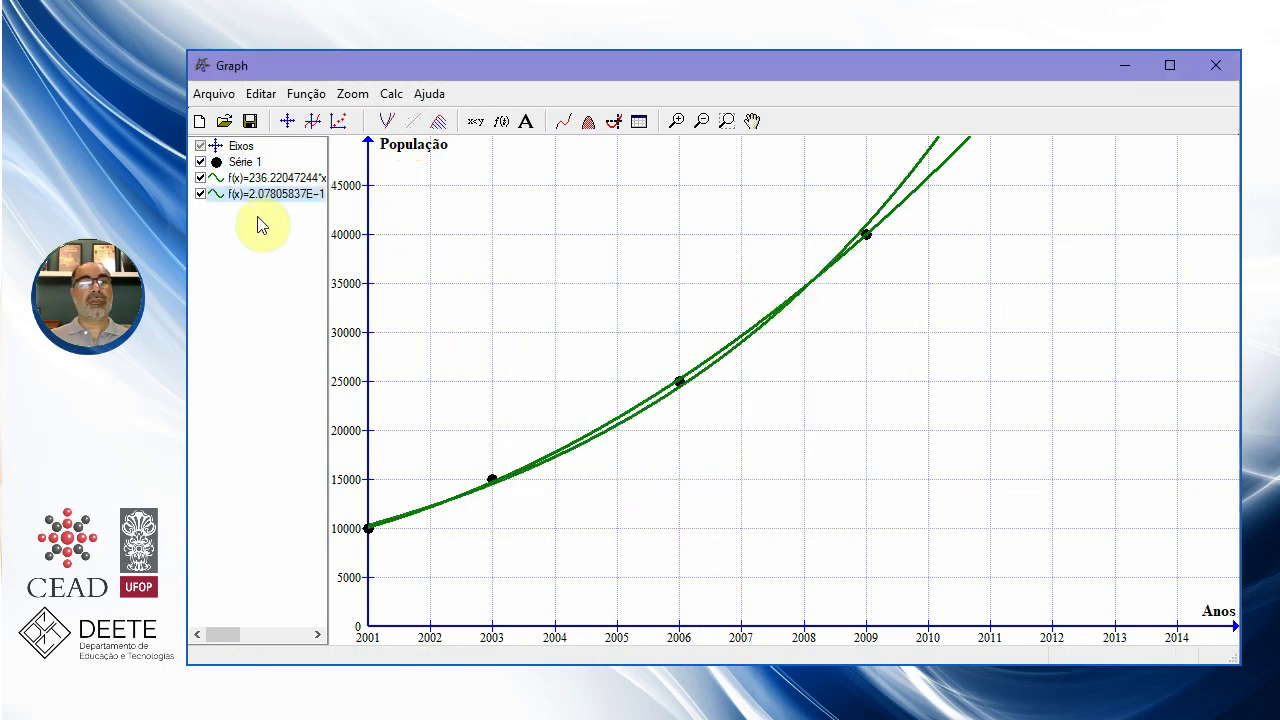
# Change the Potência trendline's colour to red
pyautogui.click(234, 160)
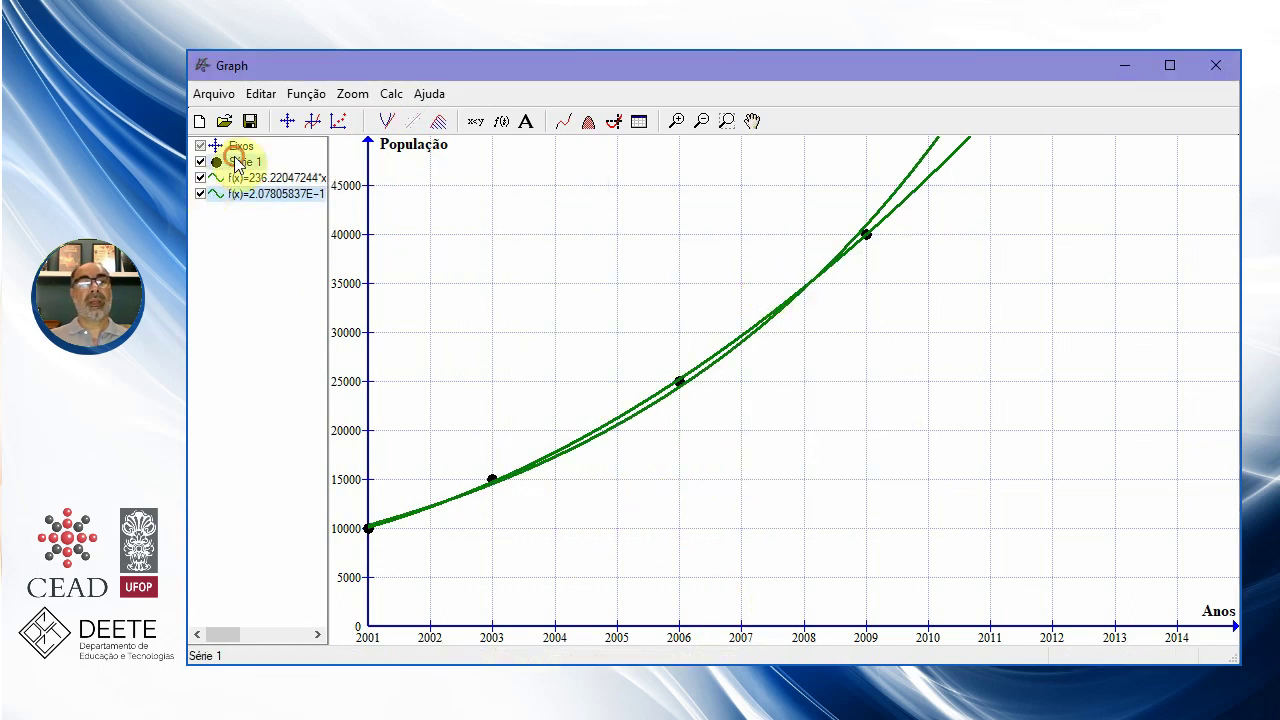
pyautogui.click(277, 196)
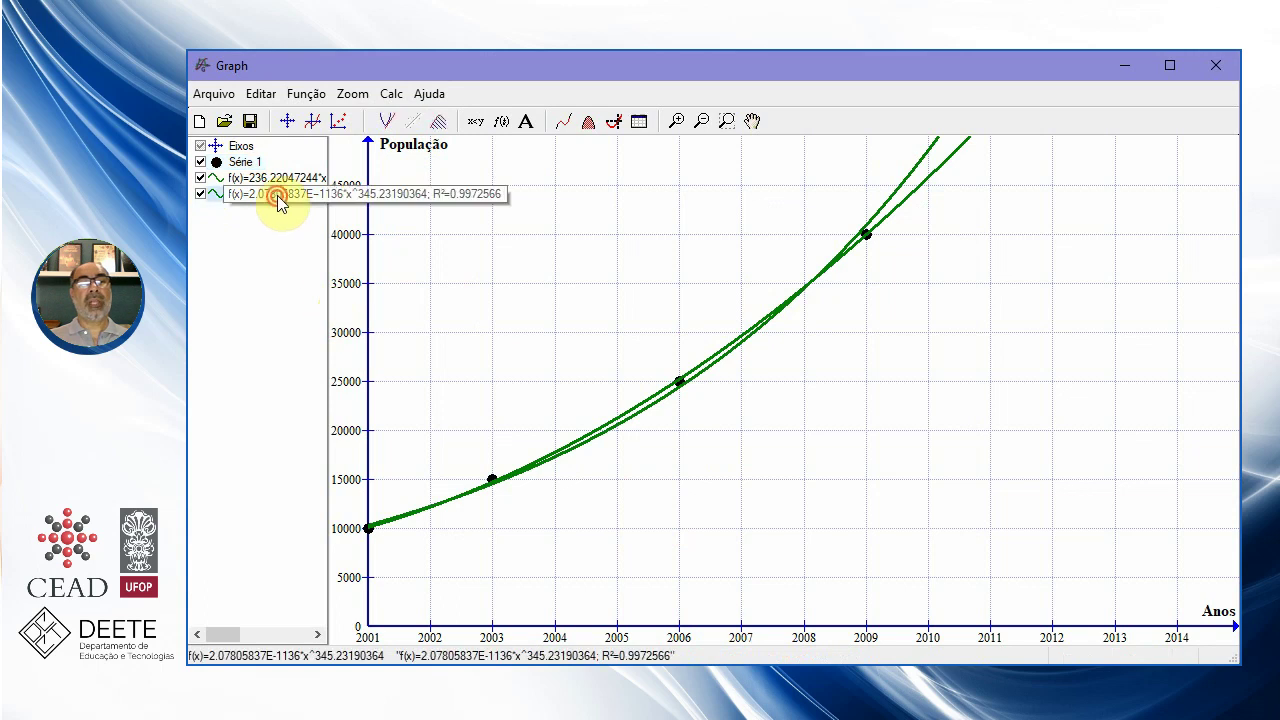
pyautogui.doubleClick(277, 196)
pyautogui.click(687, 520)
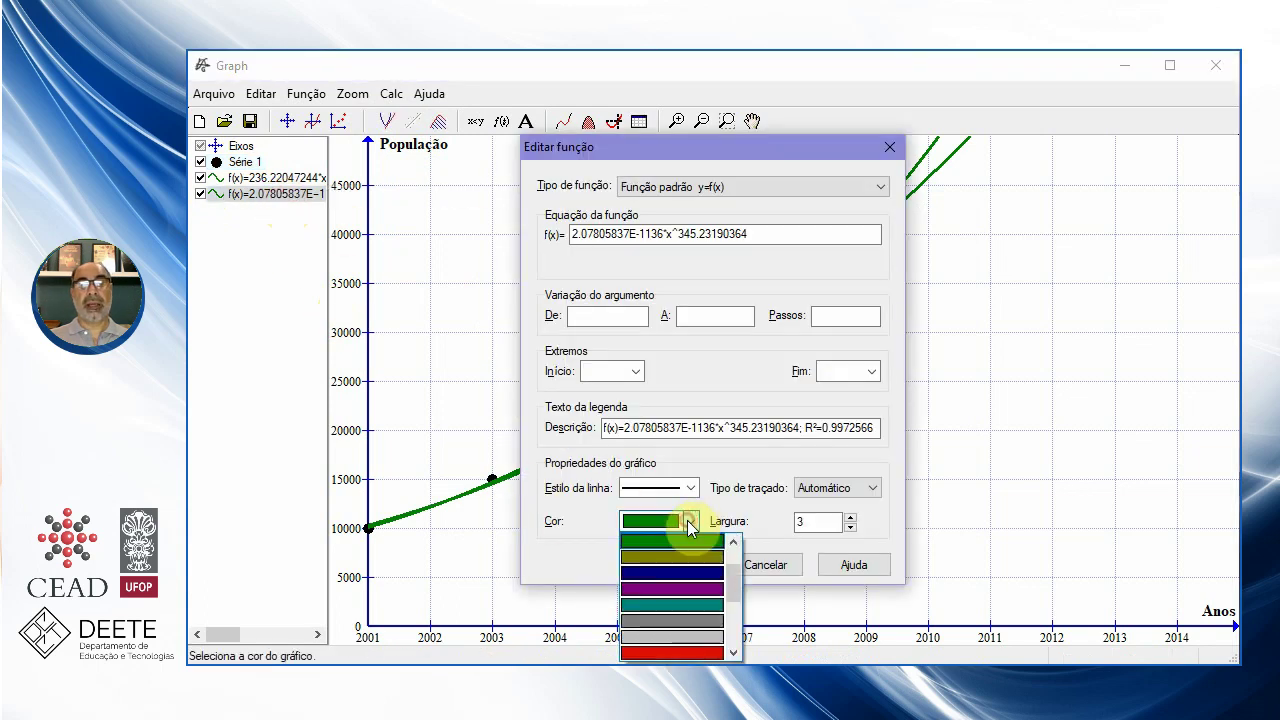
pyautogui.click(666, 657)
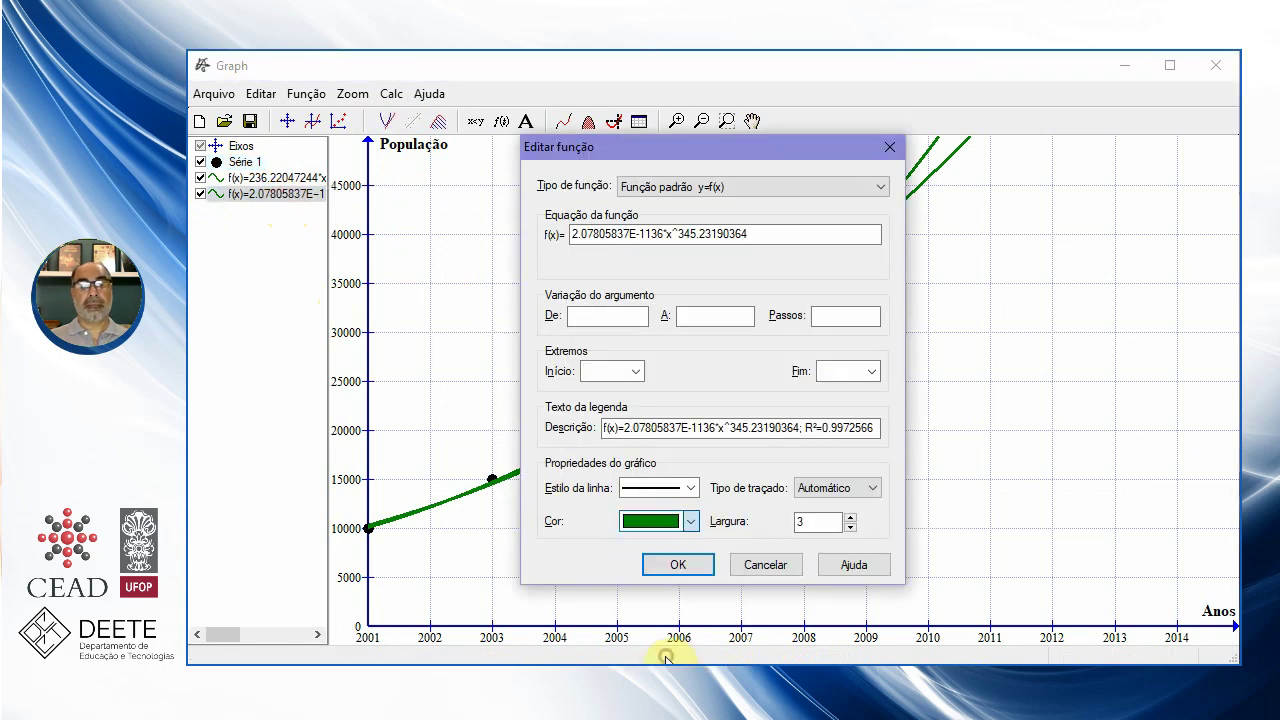
pyautogui.click(672, 564)
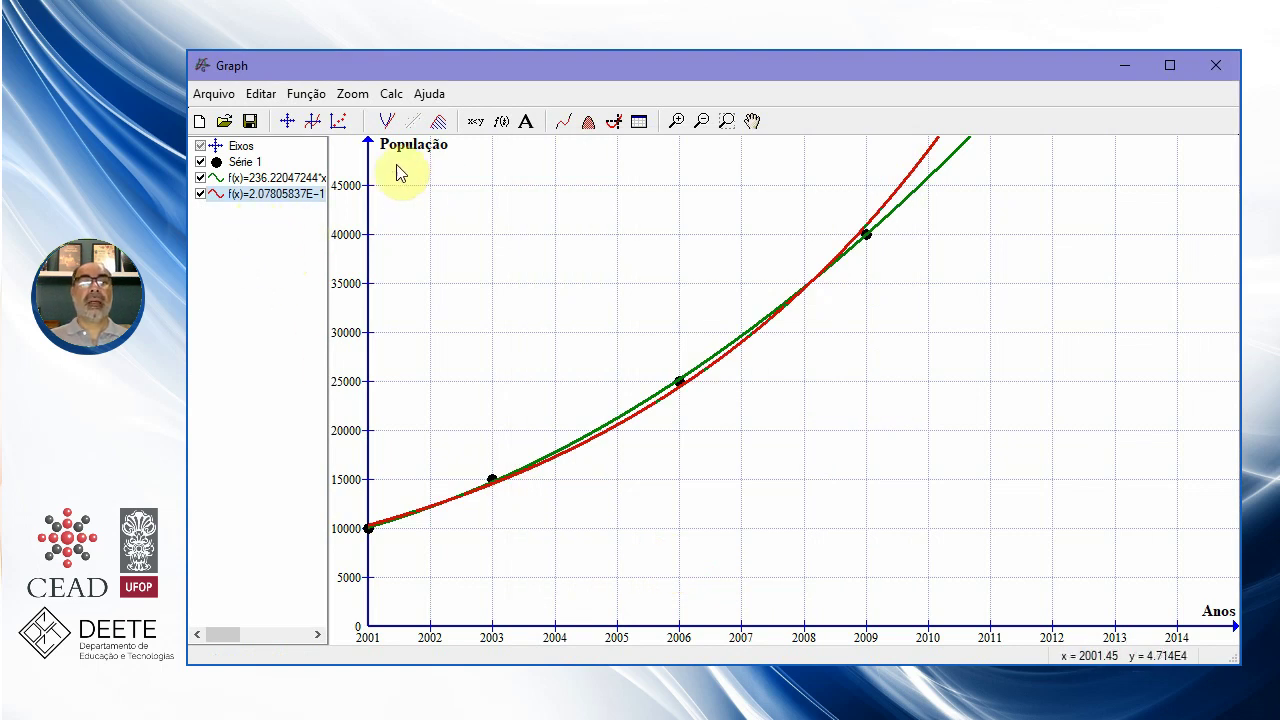
# Fit a green Exponencial trendline of width 3 to Série 1
pyautogui.click(244, 162)
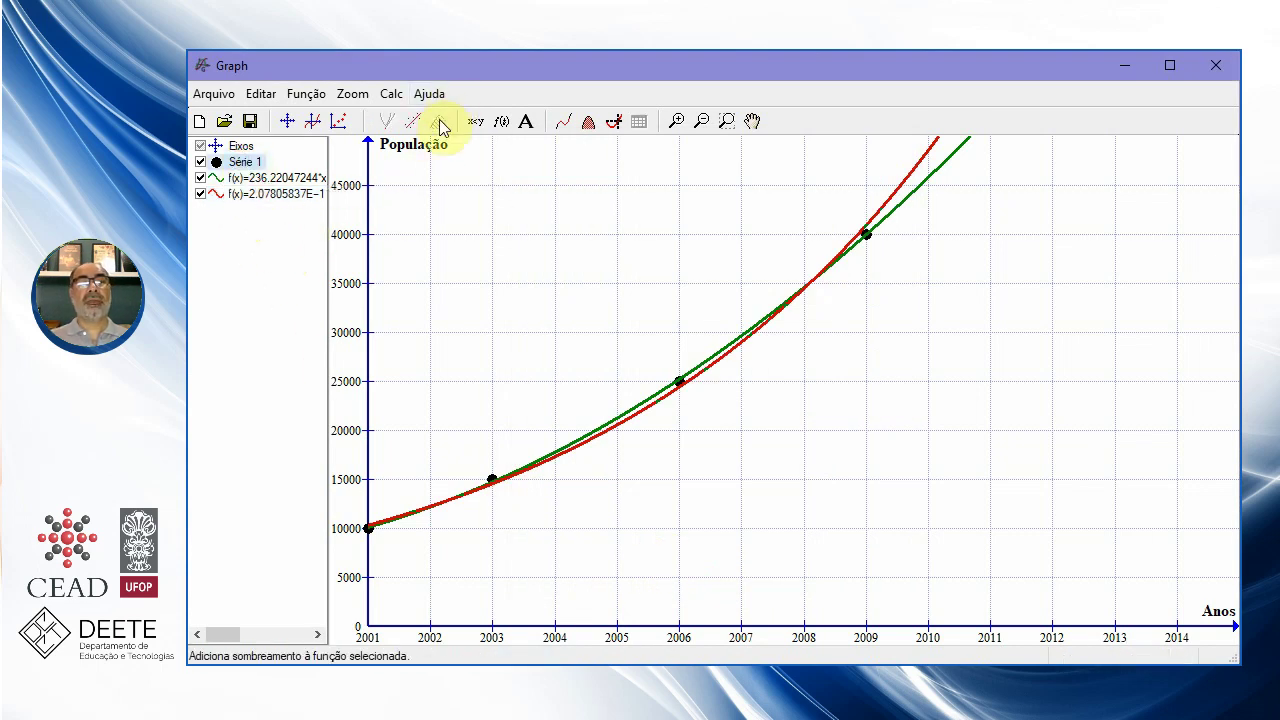
pyautogui.click(413, 121)
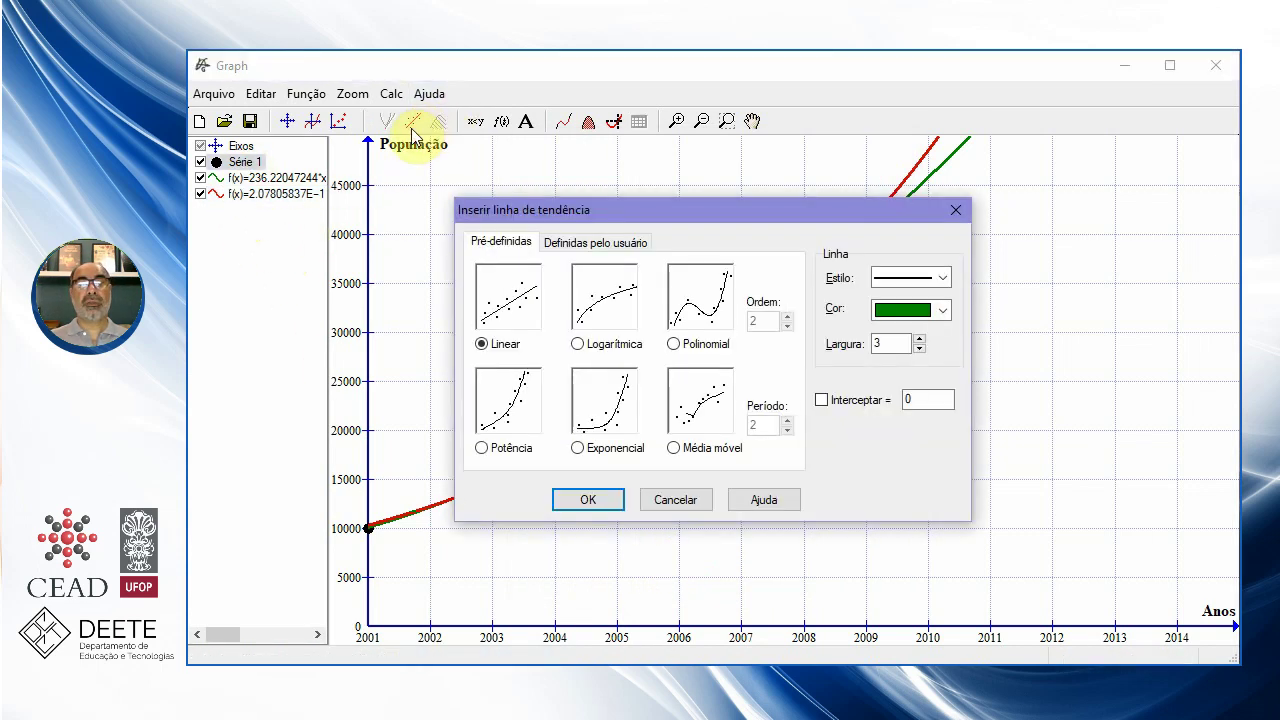
pyautogui.click(591, 450)
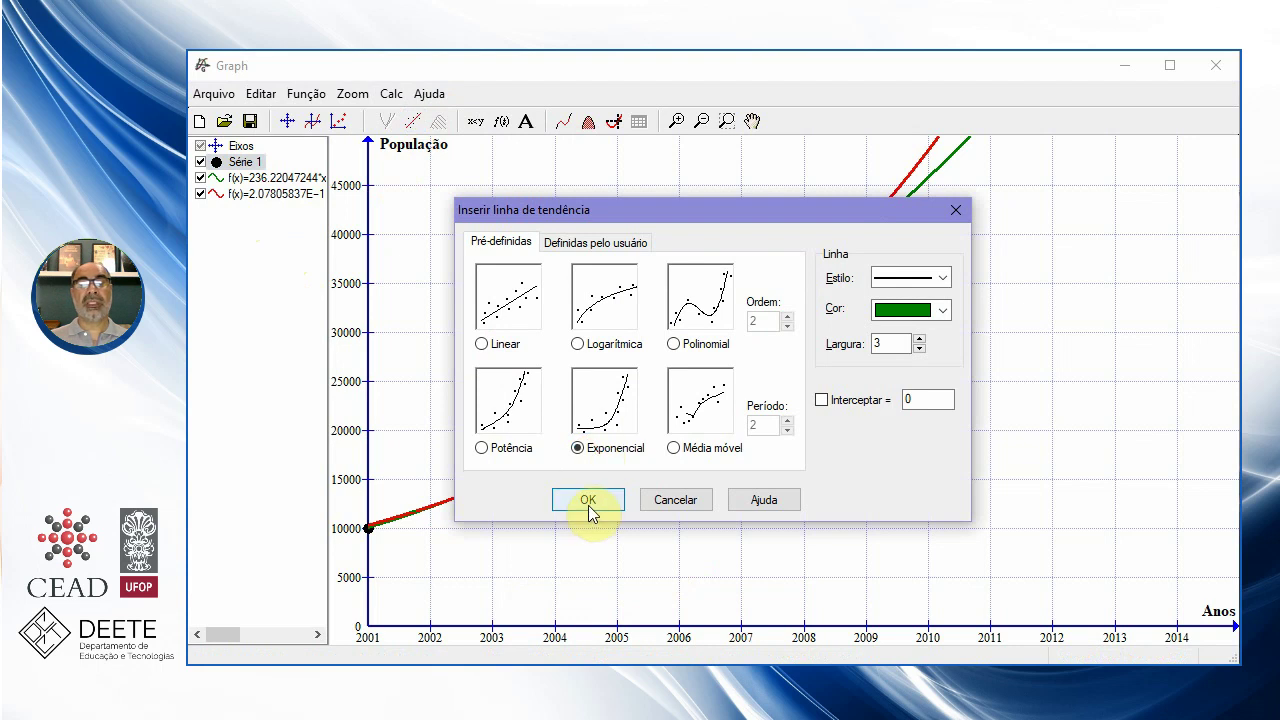
pyautogui.click(588, 505)
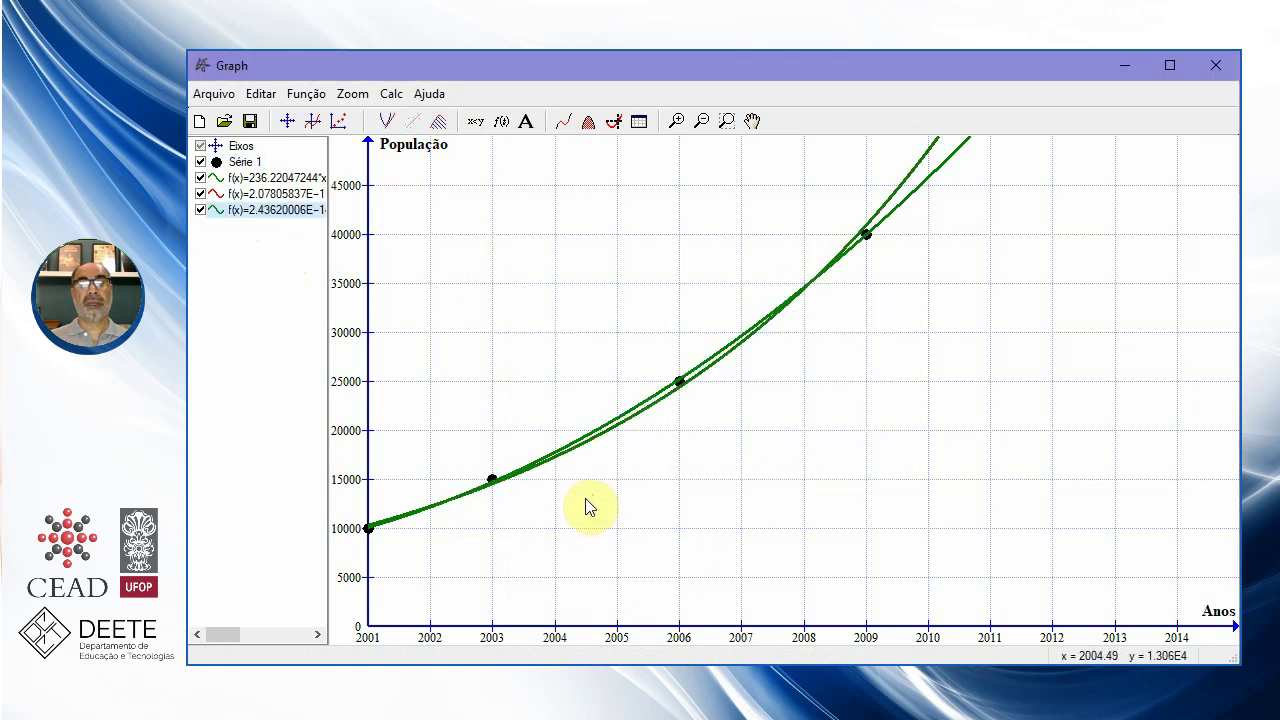
# Change the Exponencial trendline's colour to dark blue
pyautogui.doubleClick(260, 208)
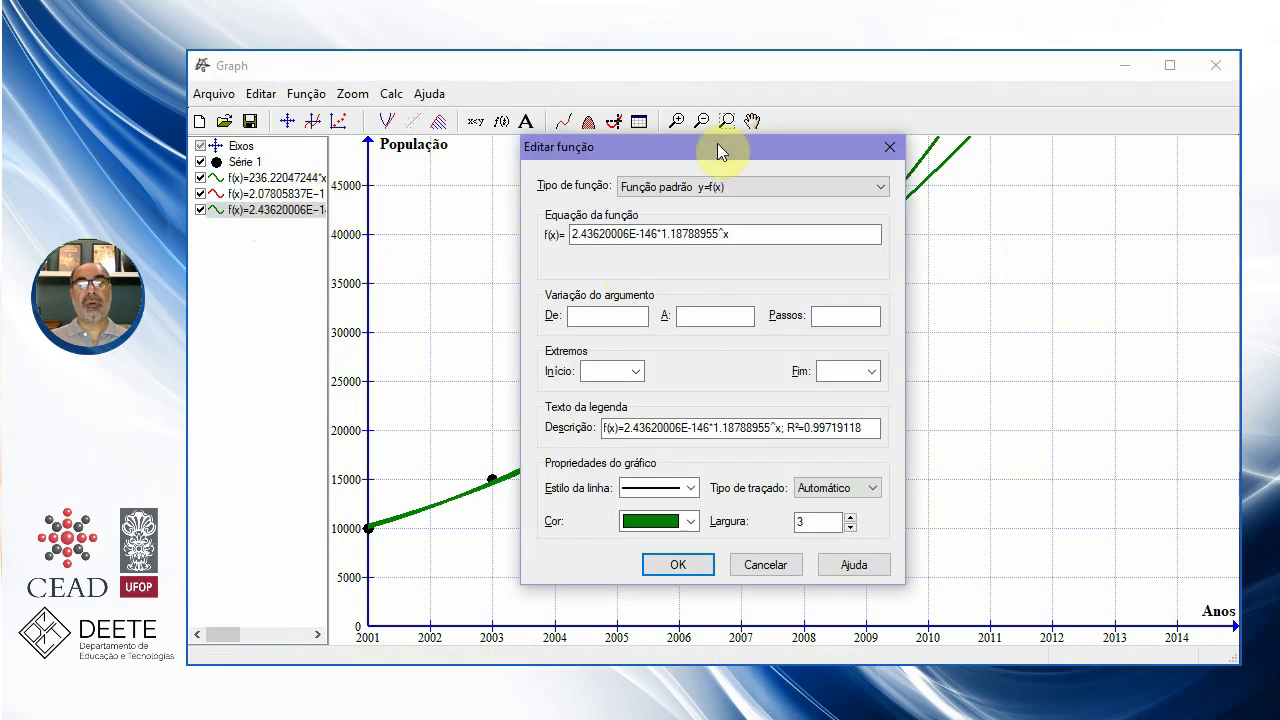
pyautogui.moveTo(717, 143); pyautogui.dragTo(708, 101)
pyautogui.click(683, 479)
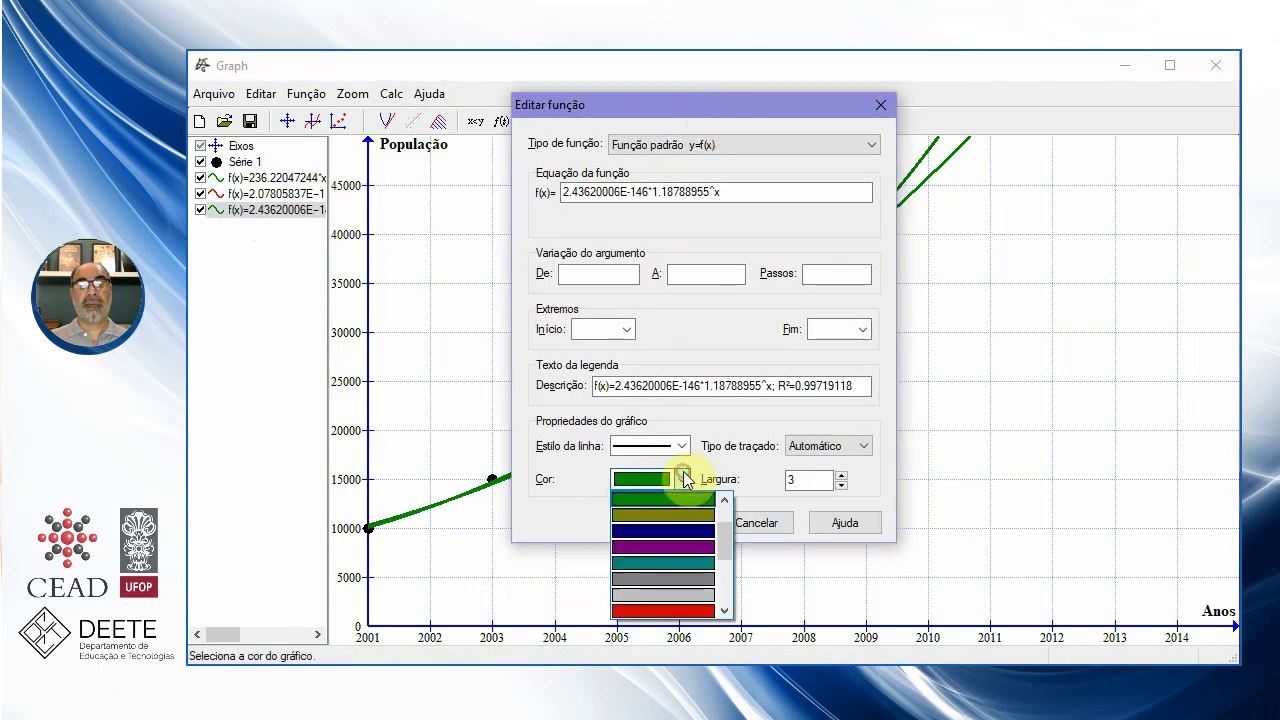
pyautogui.click(669, 530)
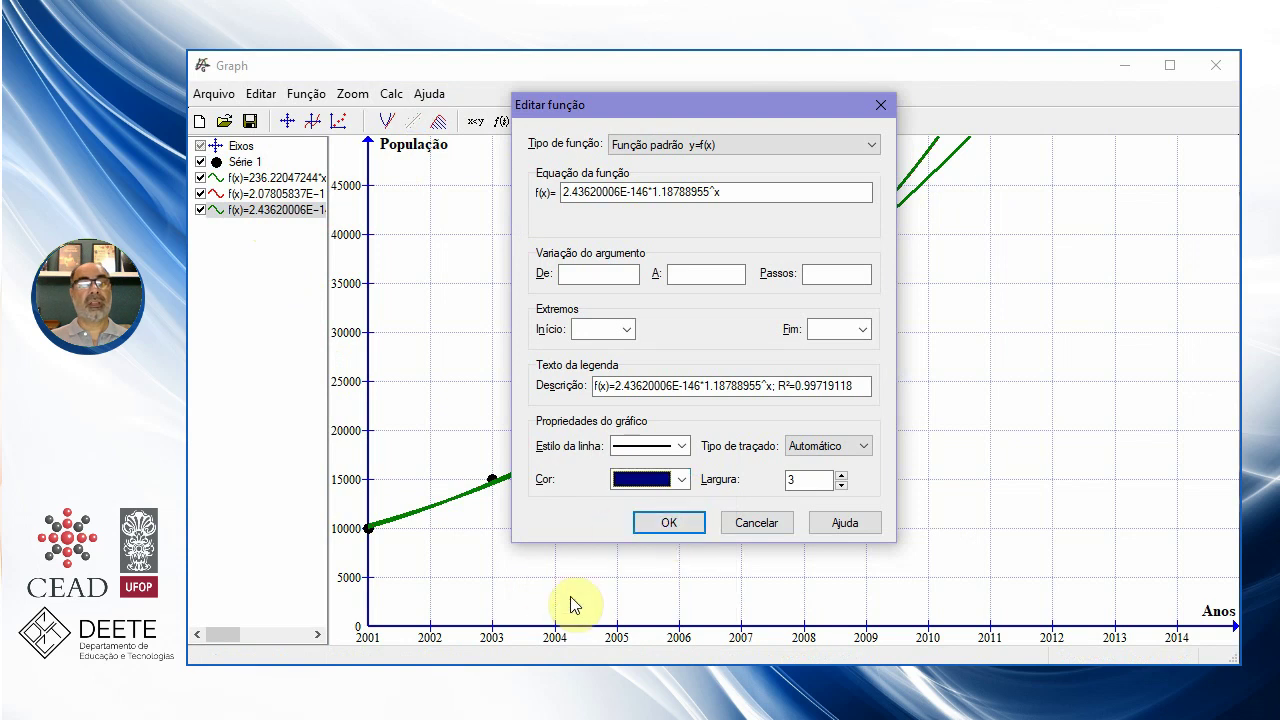
pyautogui.click(666, 524)
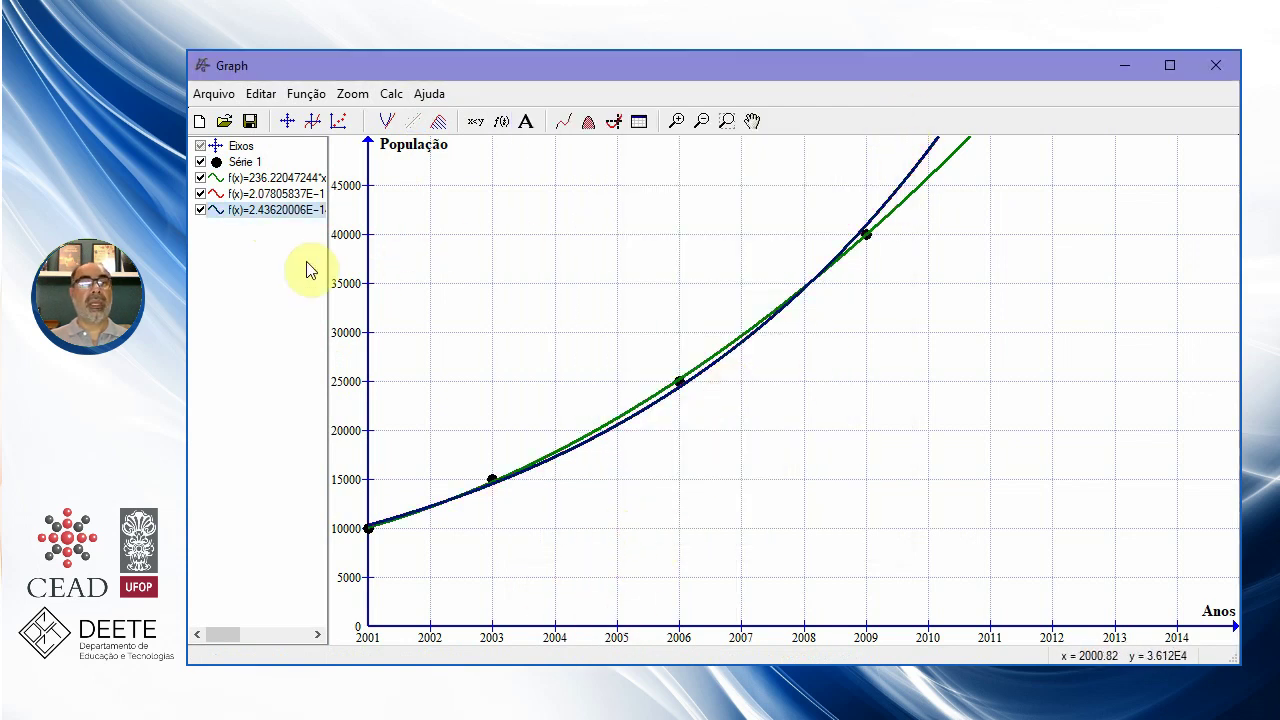
# Hide the exponential trendline, and switch the power and polynomial curves off and on to compare their fit with the points
pyautogui.click(203, 209)
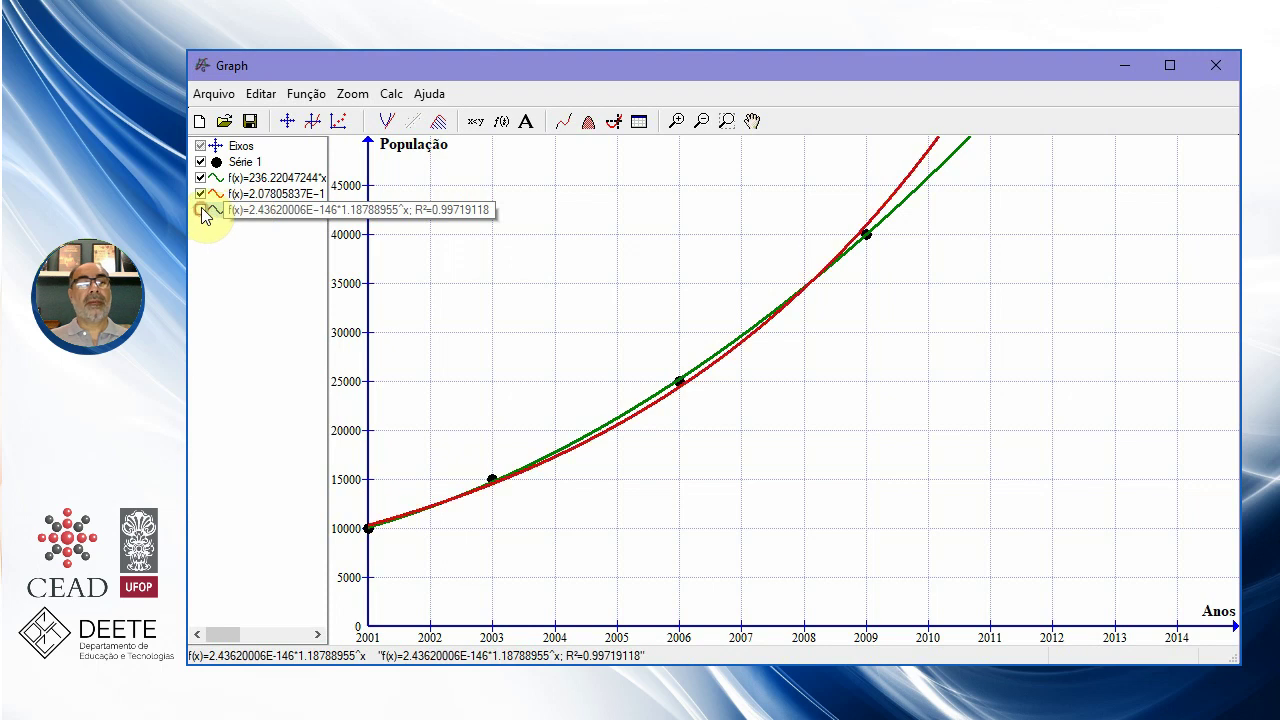
pyautogui.click(202, 195)
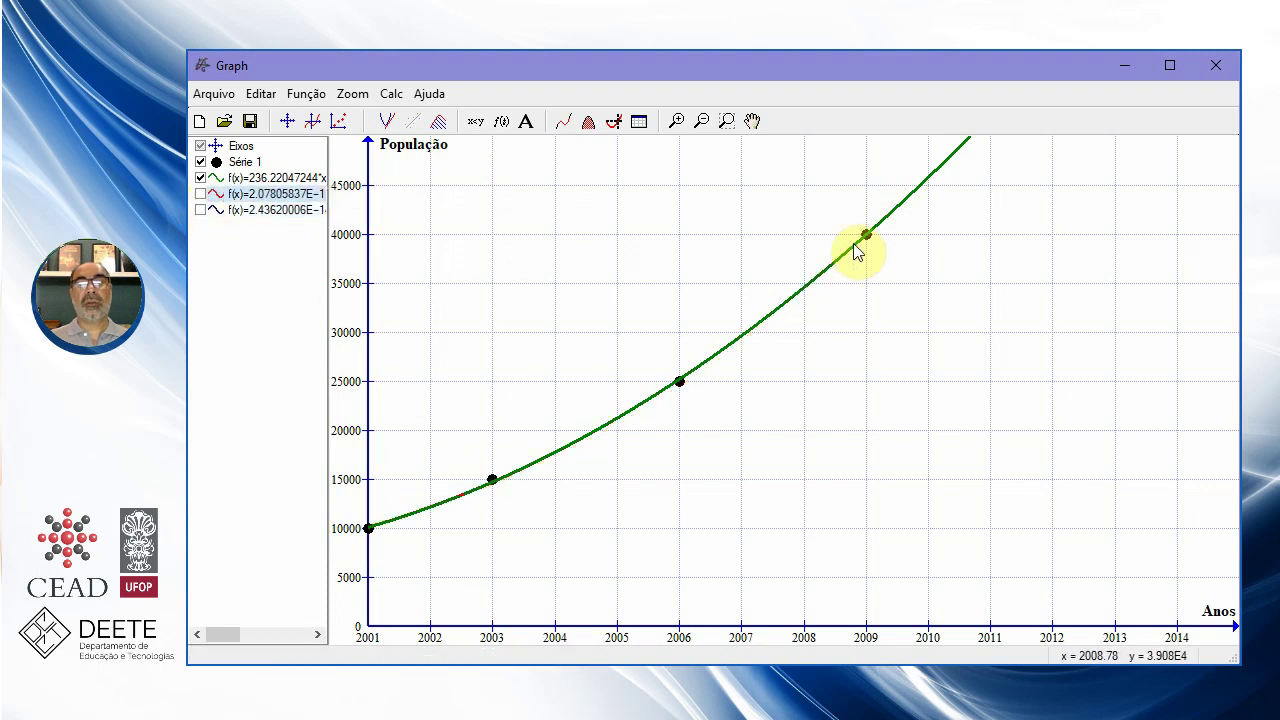
pyautogui.click(201, 194)
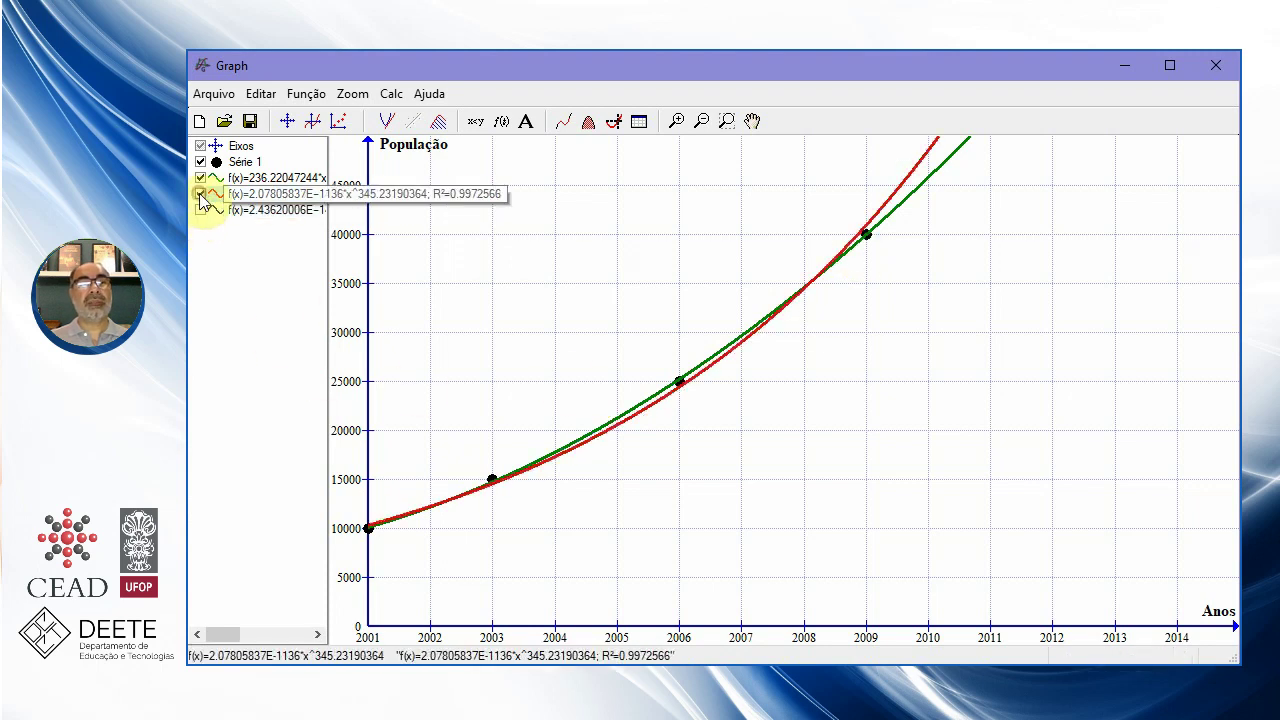
pyautogui.click(201, 178)
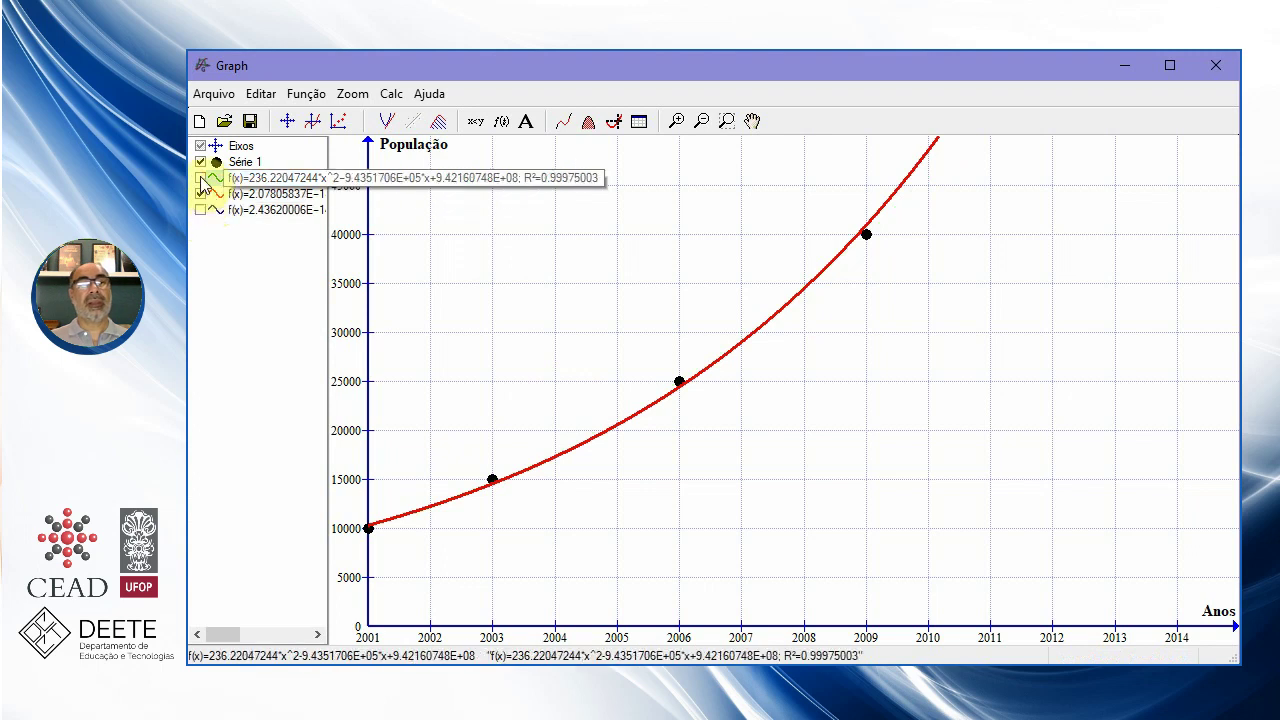
pyautogui.click(201, 178)
pyautogui.doubleClick(201, 178)
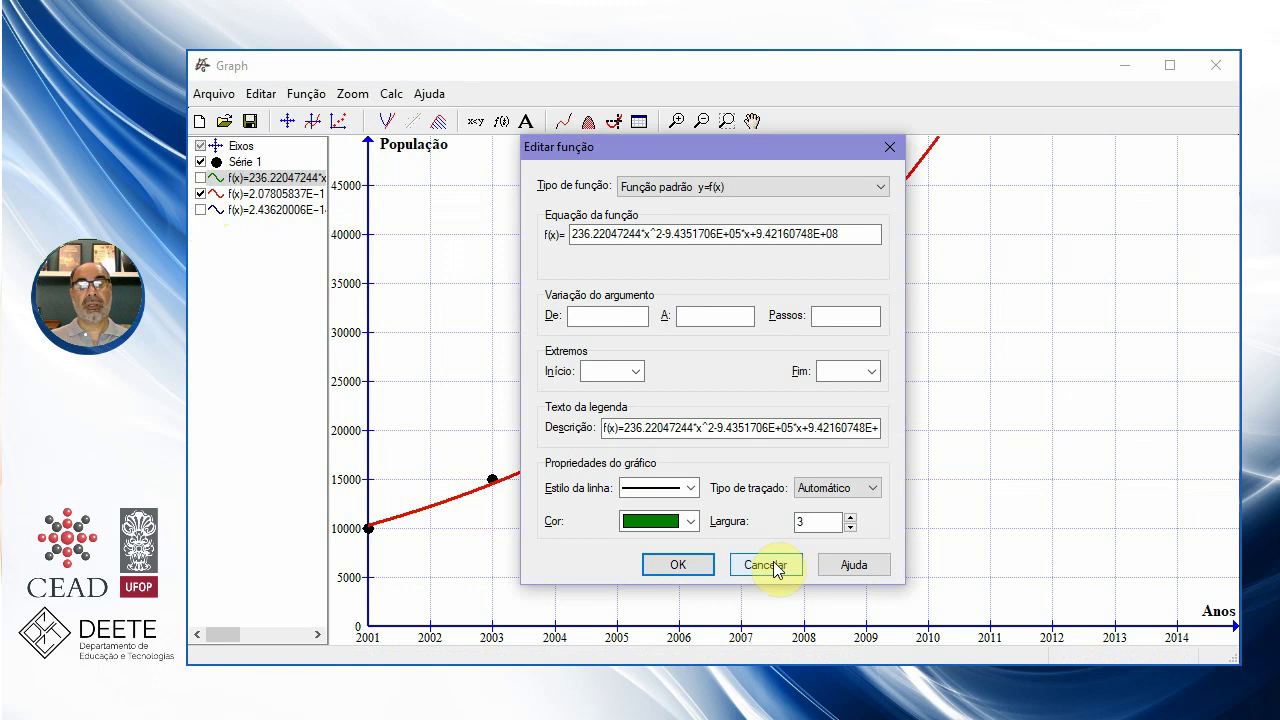
pyautogui.click(763, 564)
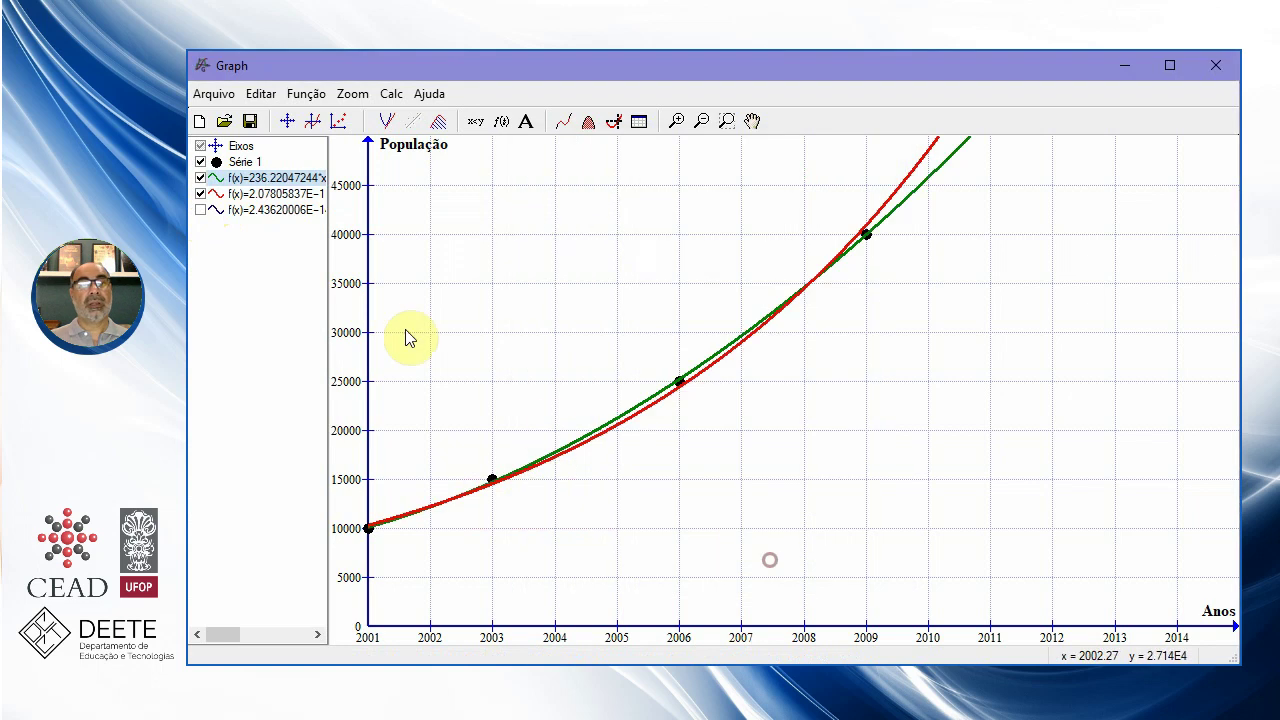
# Compare the power and exponential curves by toggling their visibility, and leave only the polynomial trendline displayed with the points
pyautogui.click(201, 194)
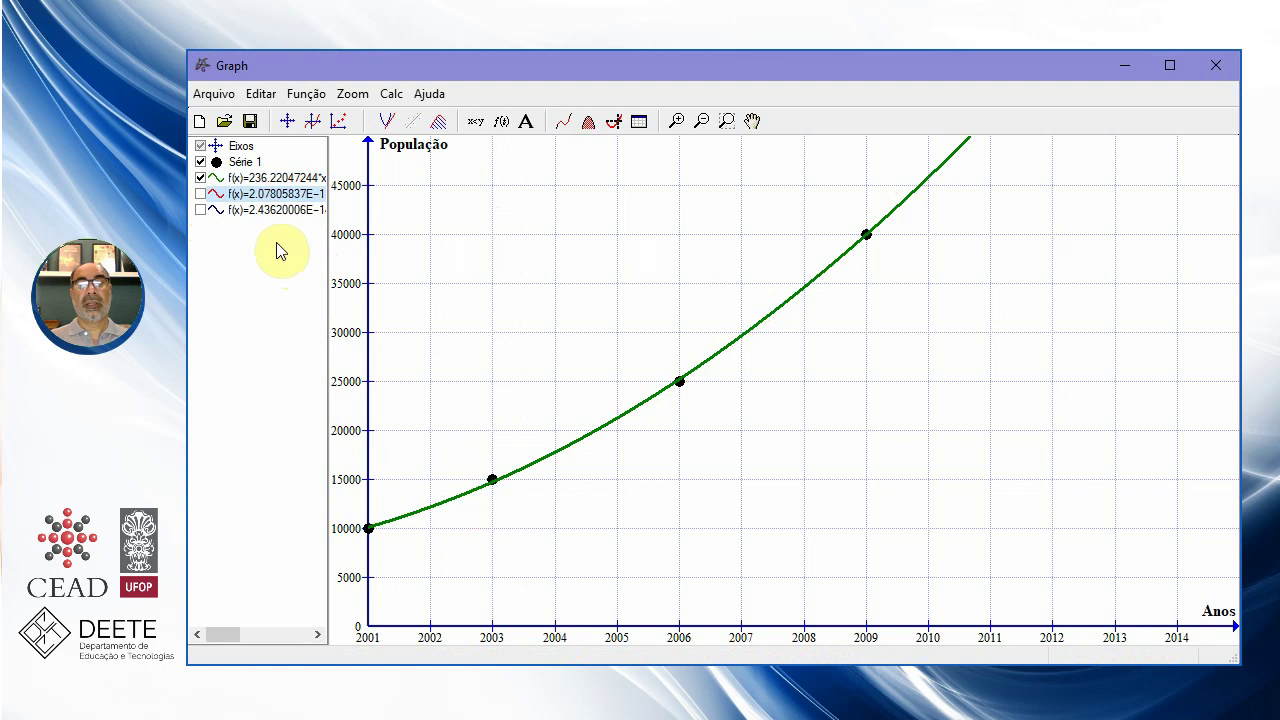
pyautogui.click(201, 194)
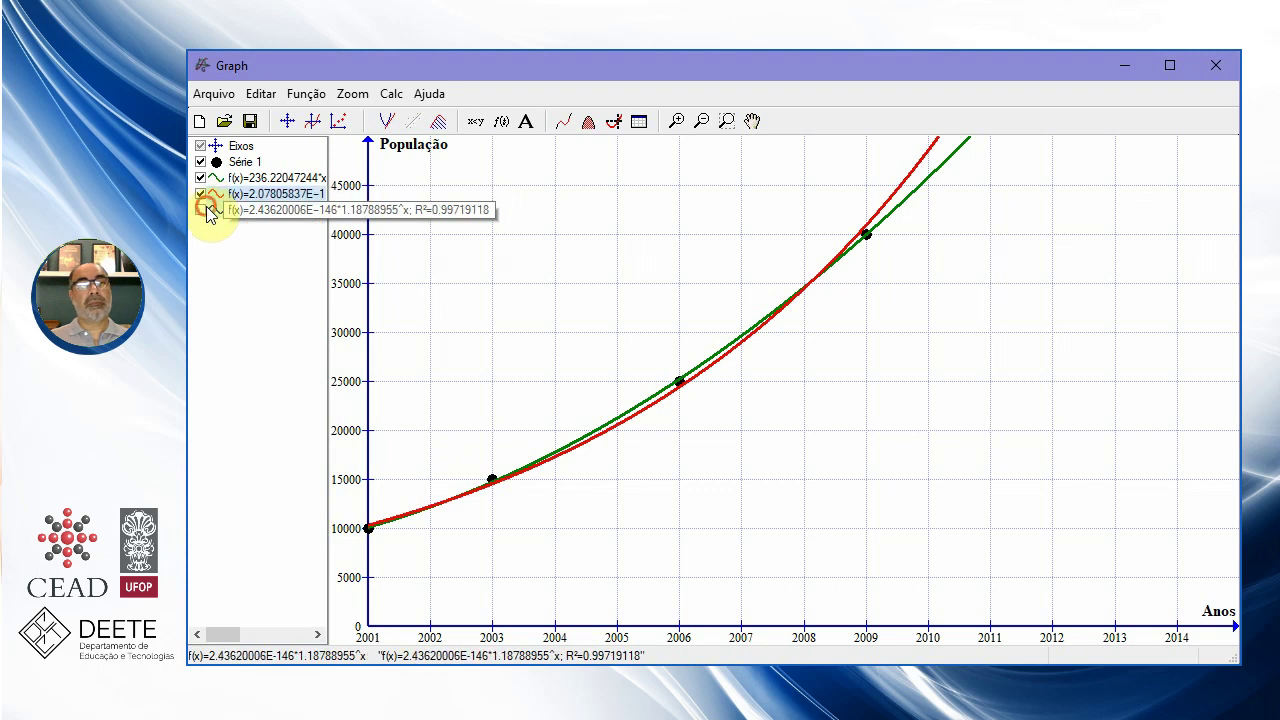
pyautogui.click(204, 209)
pyautogui.click(201, 194)
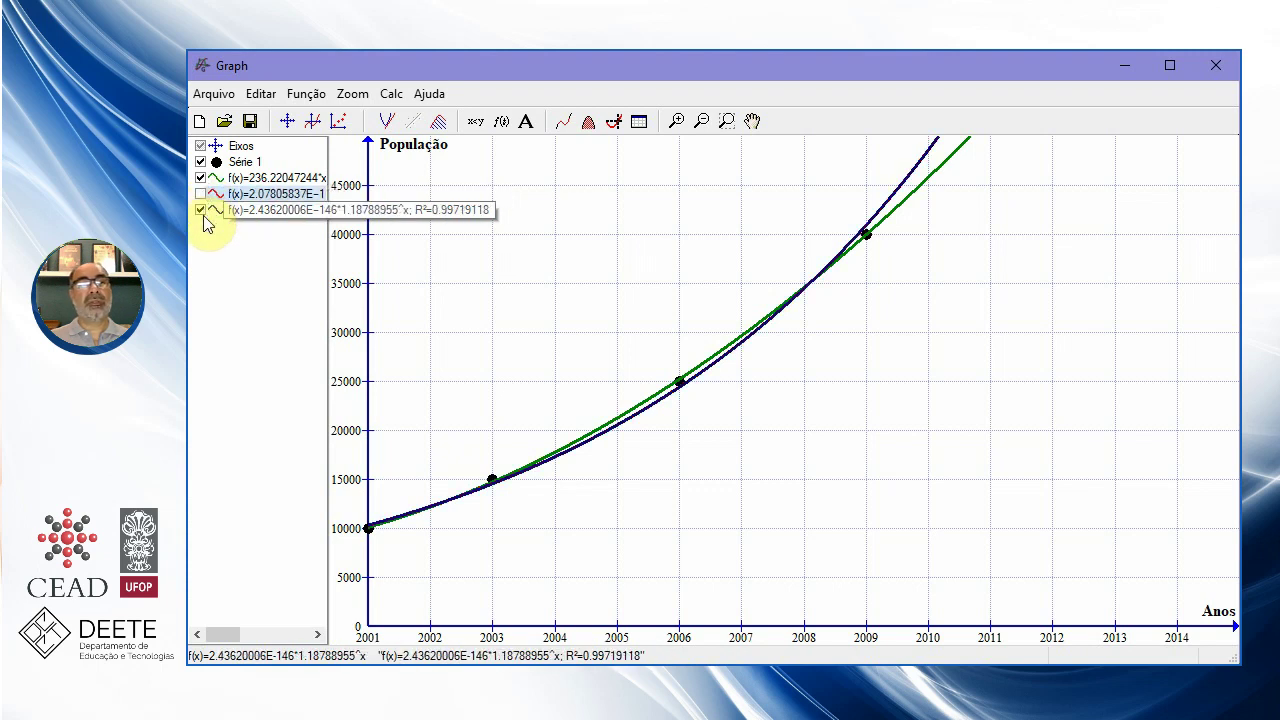
pyautogui.click(202, 210)
pyautogui.click(260, 182)
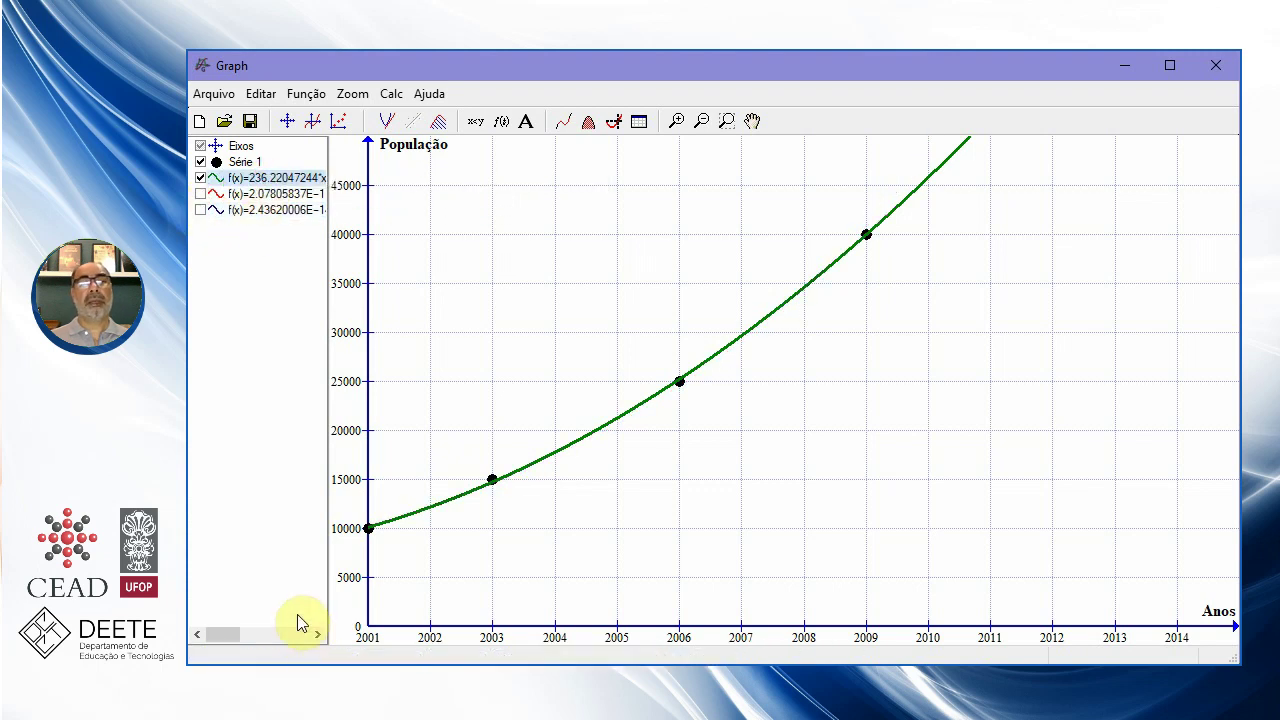
pyautogui.click(283, 195)
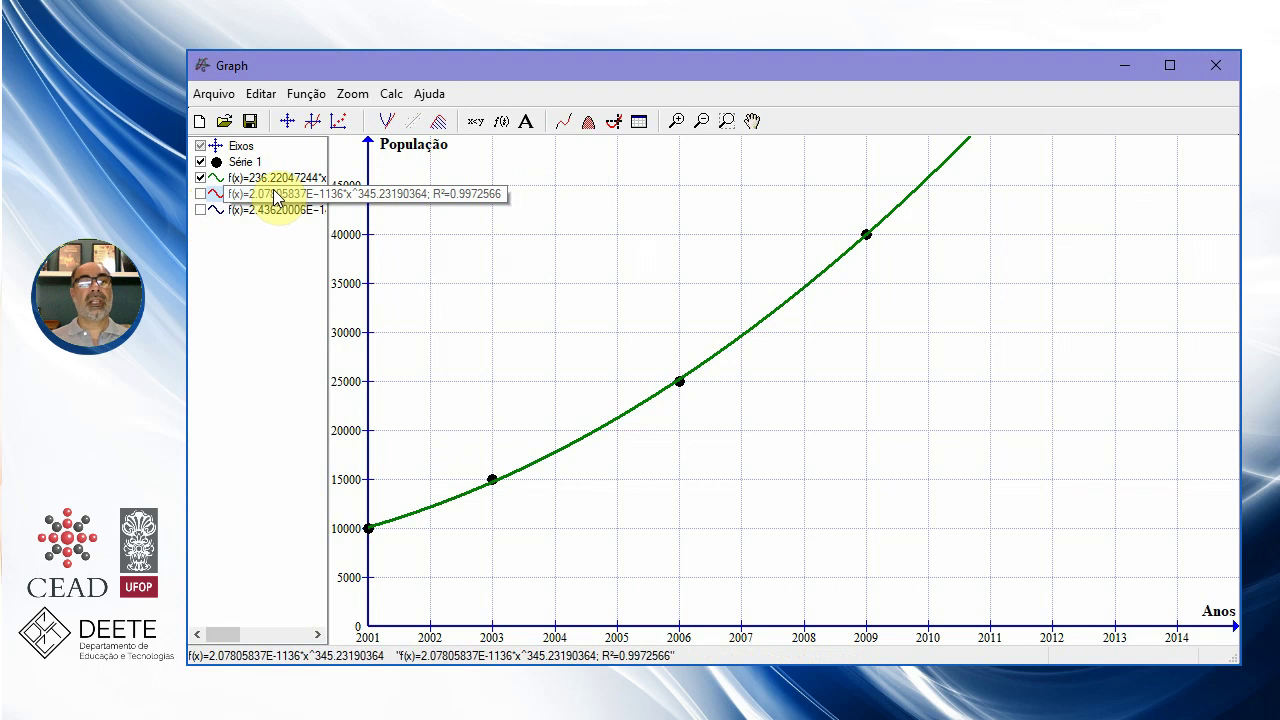
# Delete the hidden power and exponential trendlines, keeping only the polynomial curve with the Série 1 points
pyautogui.click(307, 96)
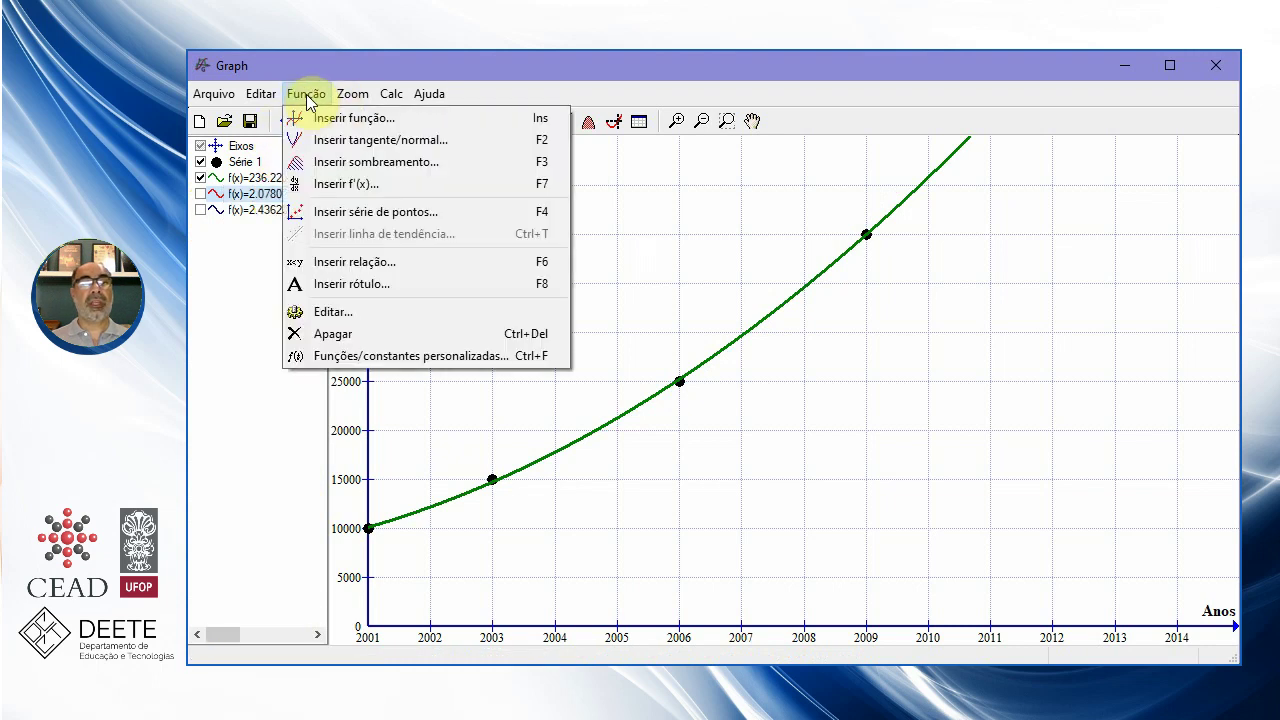
pyautogui.click(335, 340)
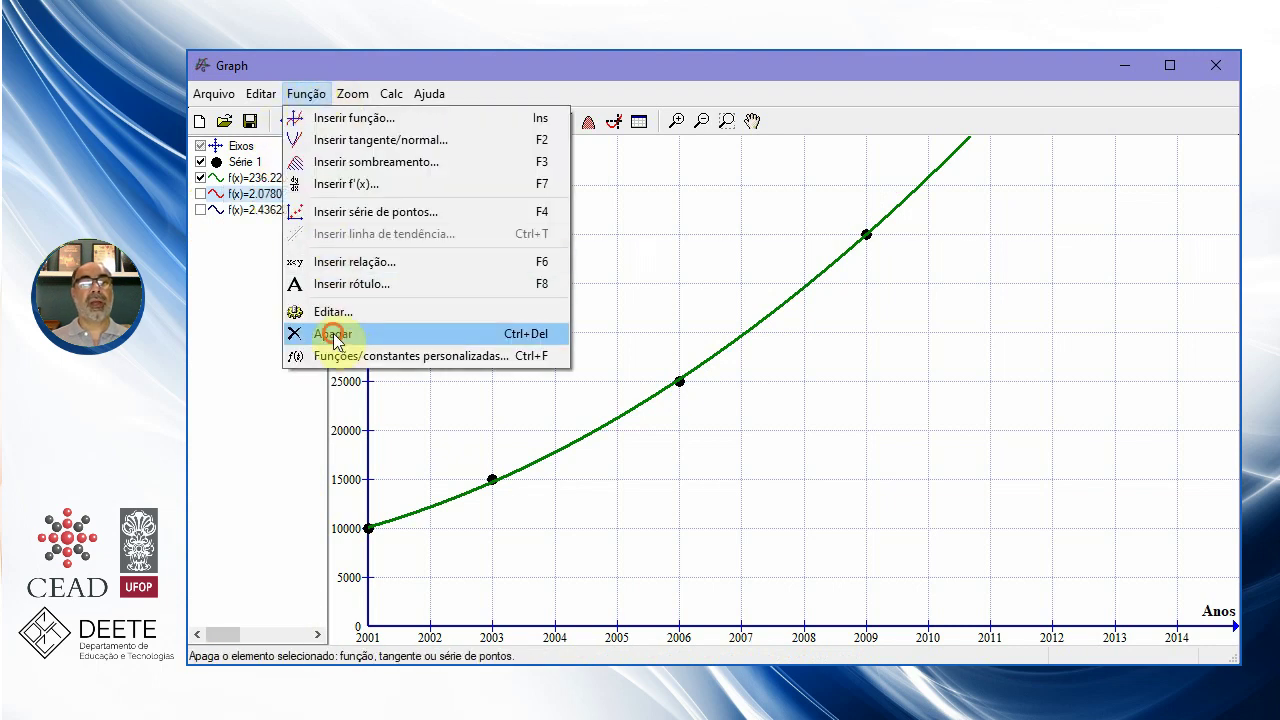
pyautogui.click(691, 424)
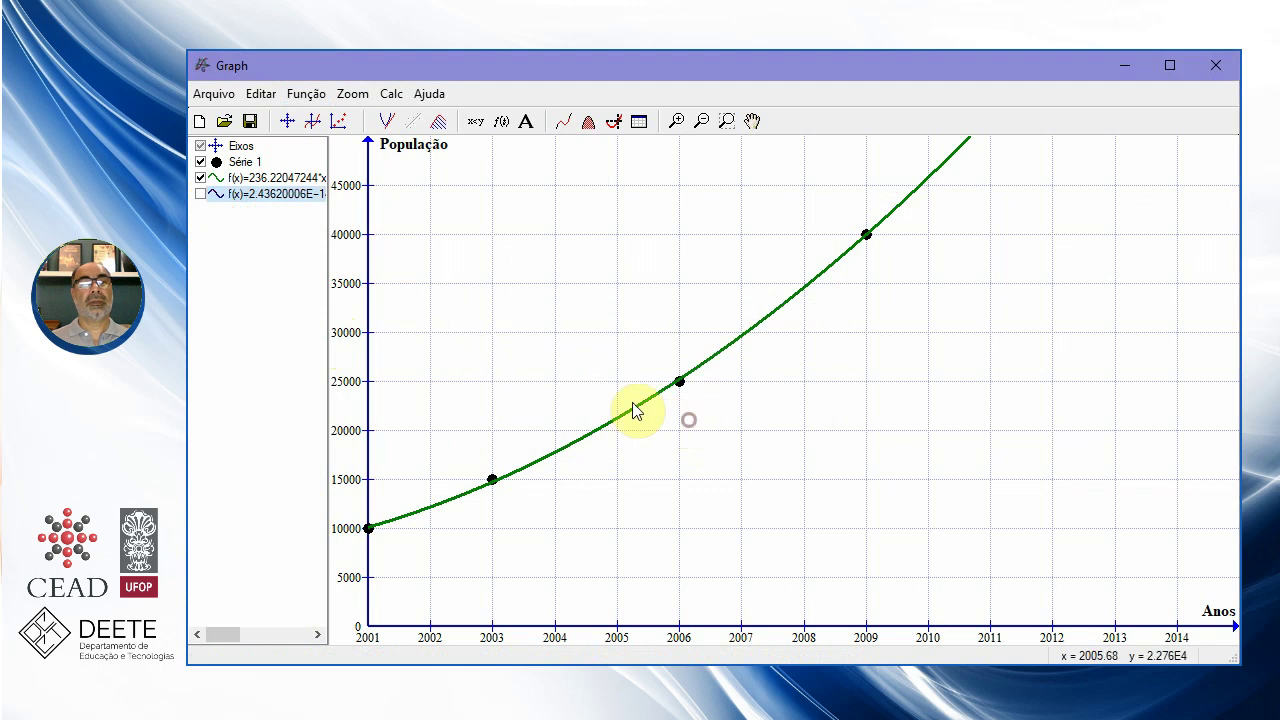
pyautogui.click(275, 194)
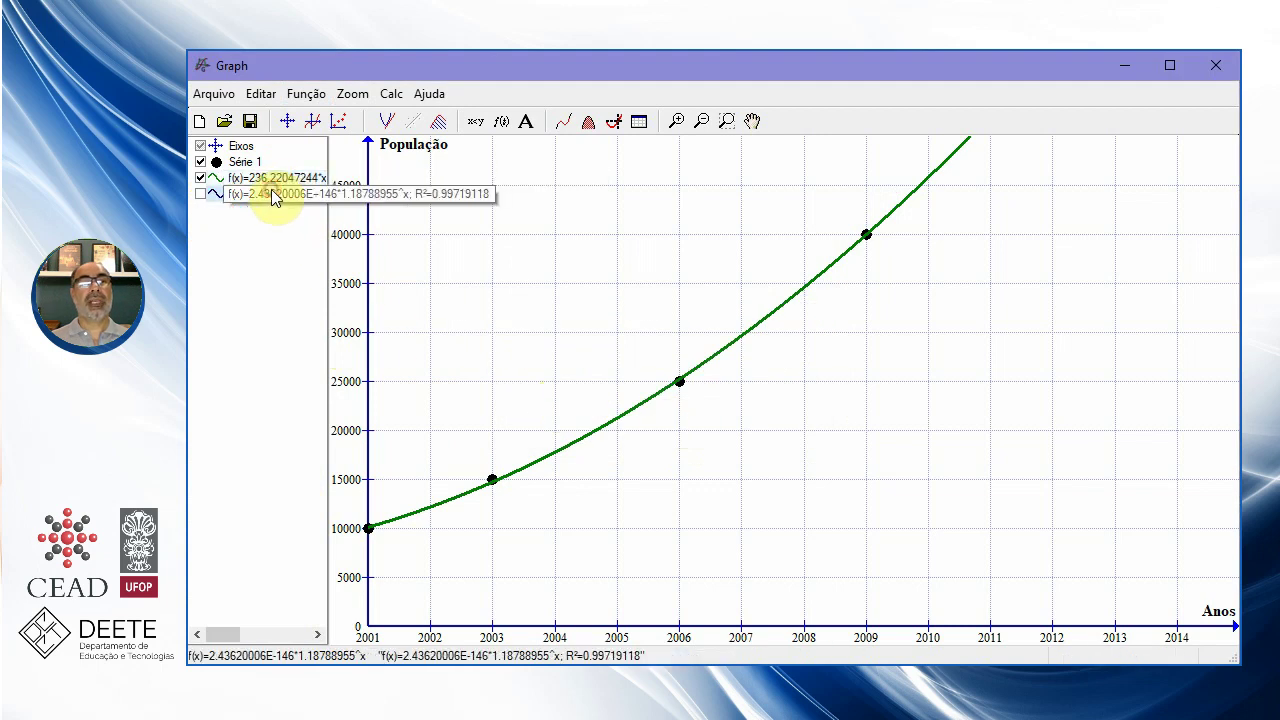
pyautogui.press('Delete')
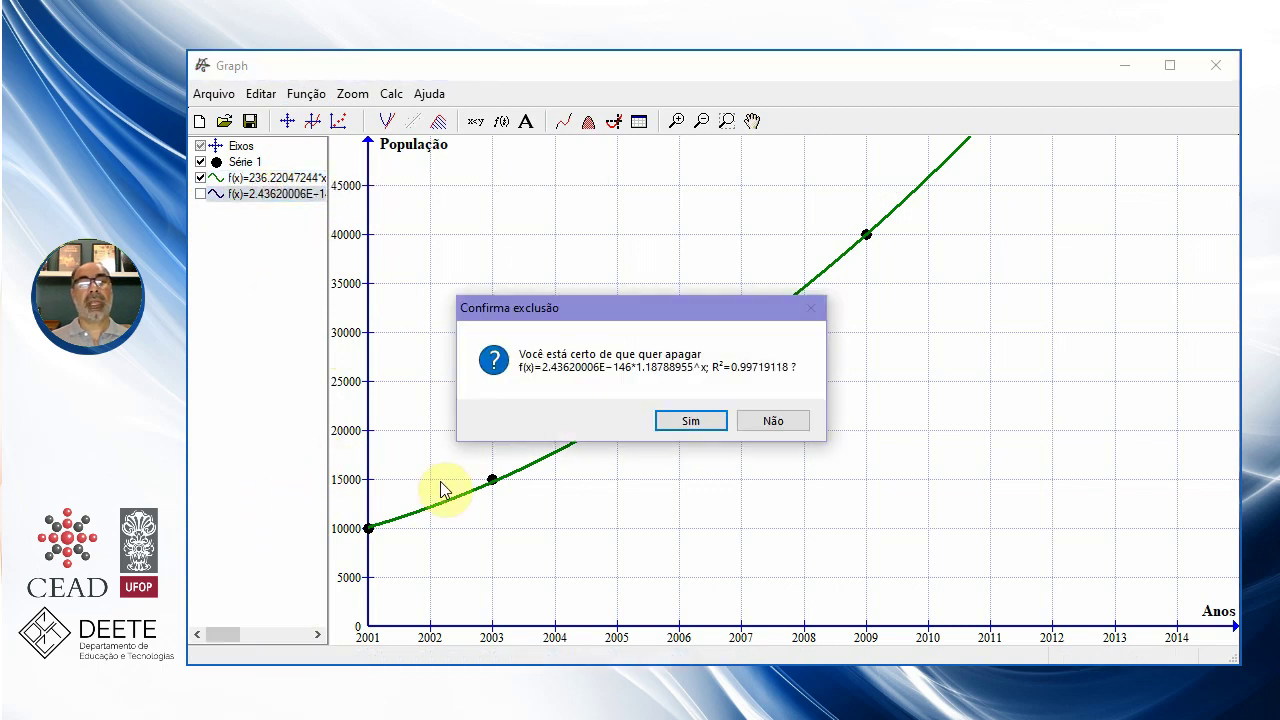
pyautogui.click(684, 424)
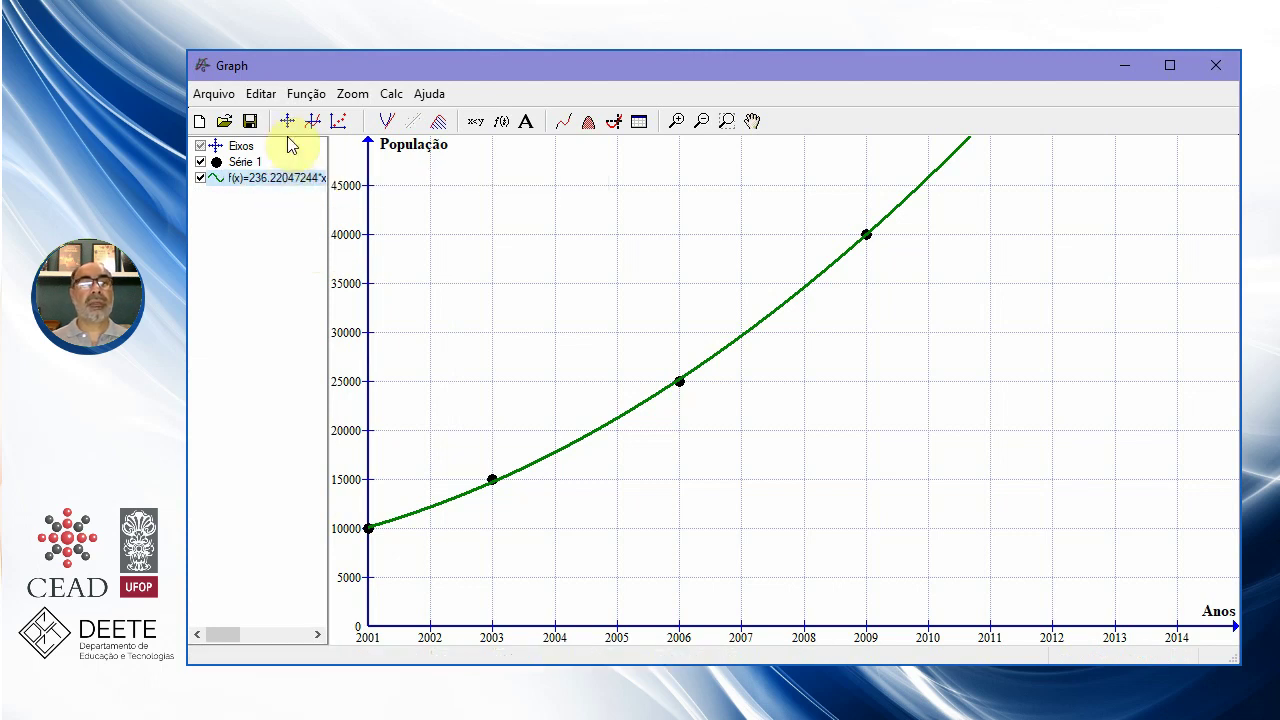
# Delete the existing polynomial trendline and fit a new green Polinomial trendline of order 2 and width 3 to Série 1
pyautogui.press('Delete')
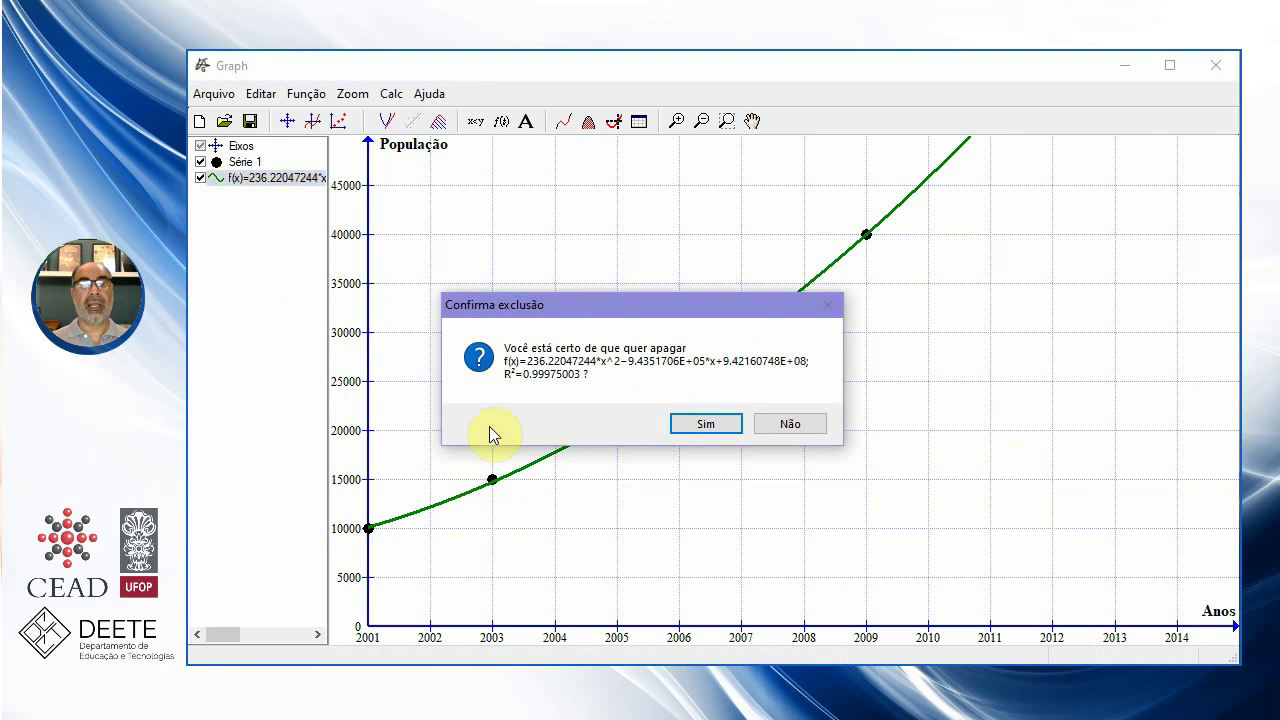
pyautogui.click(688, 423)
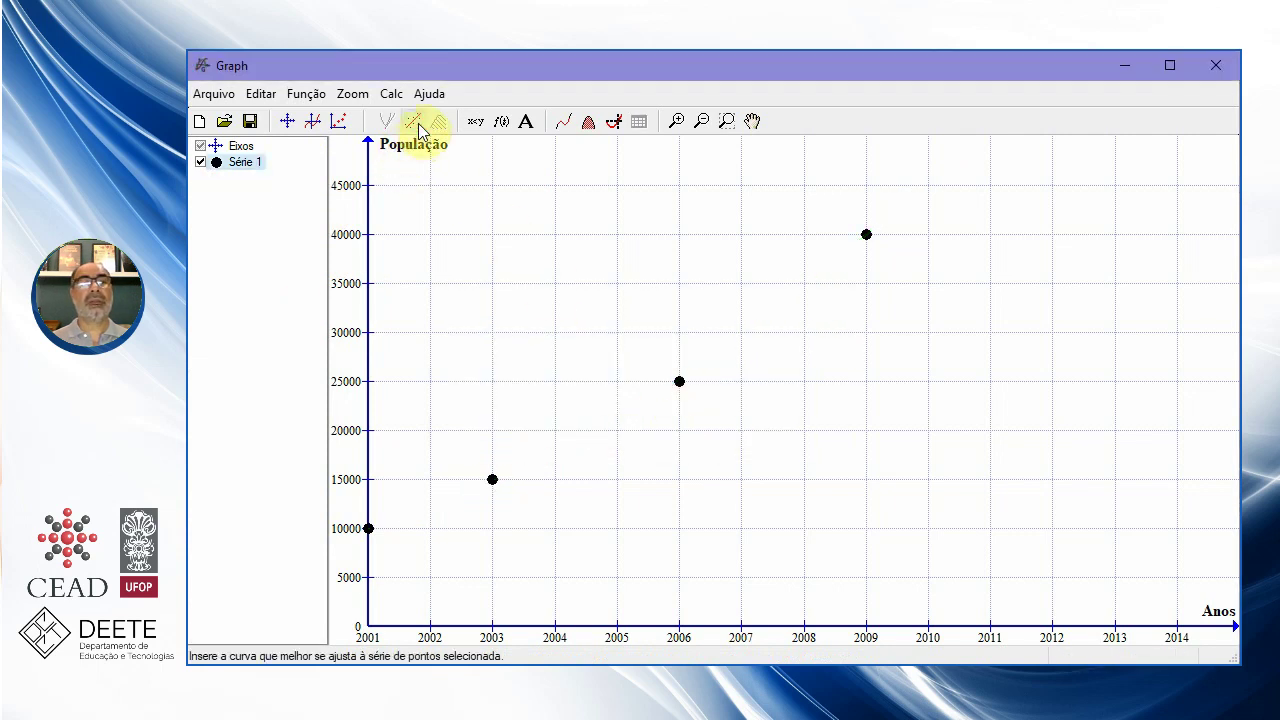
pyautogui.click(413, 121)
pyautogui.click(674, 344)
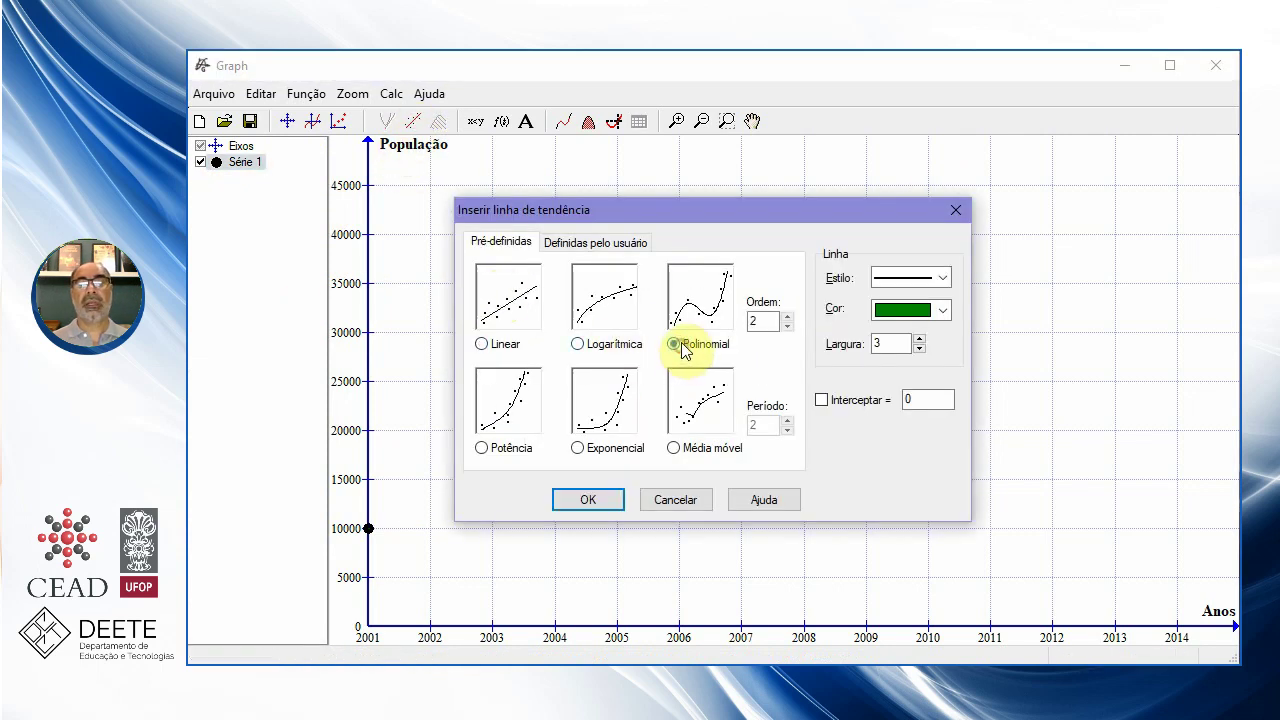
pyautogui.click(590, 505)
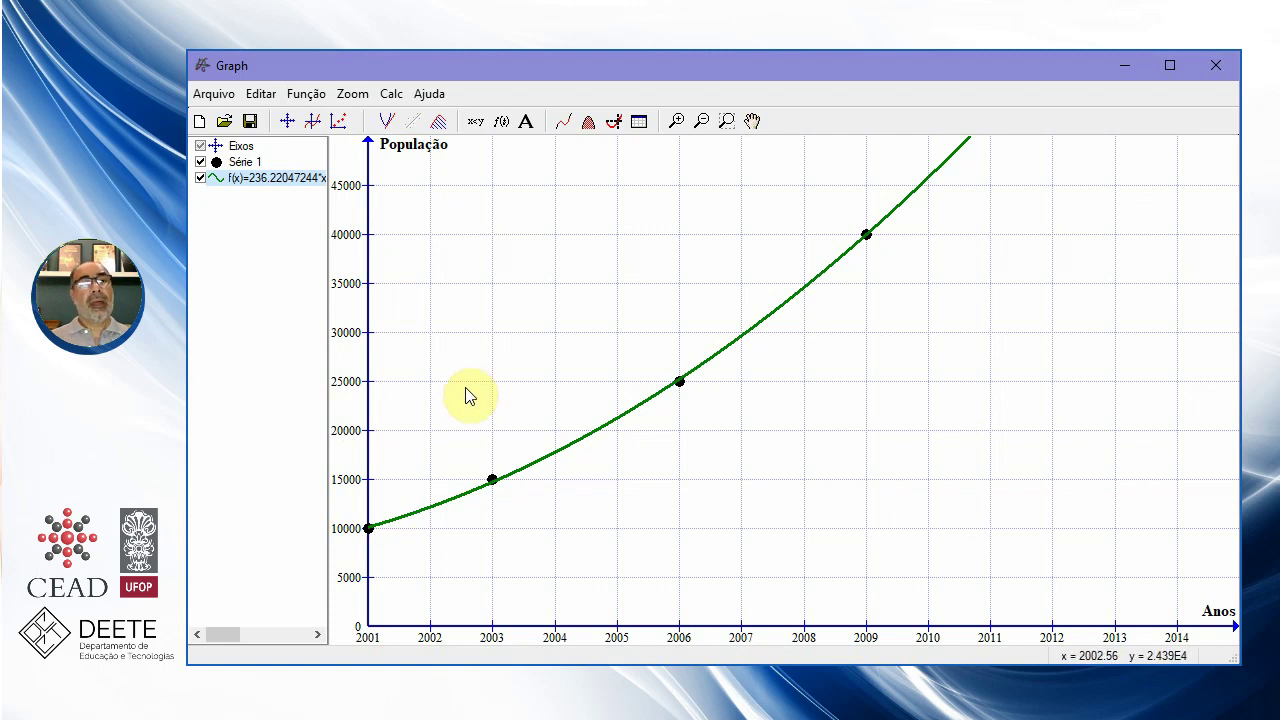
# Save the graph as a .grf file named populacao in the imagens folder
pyautogui.click(218, 100)
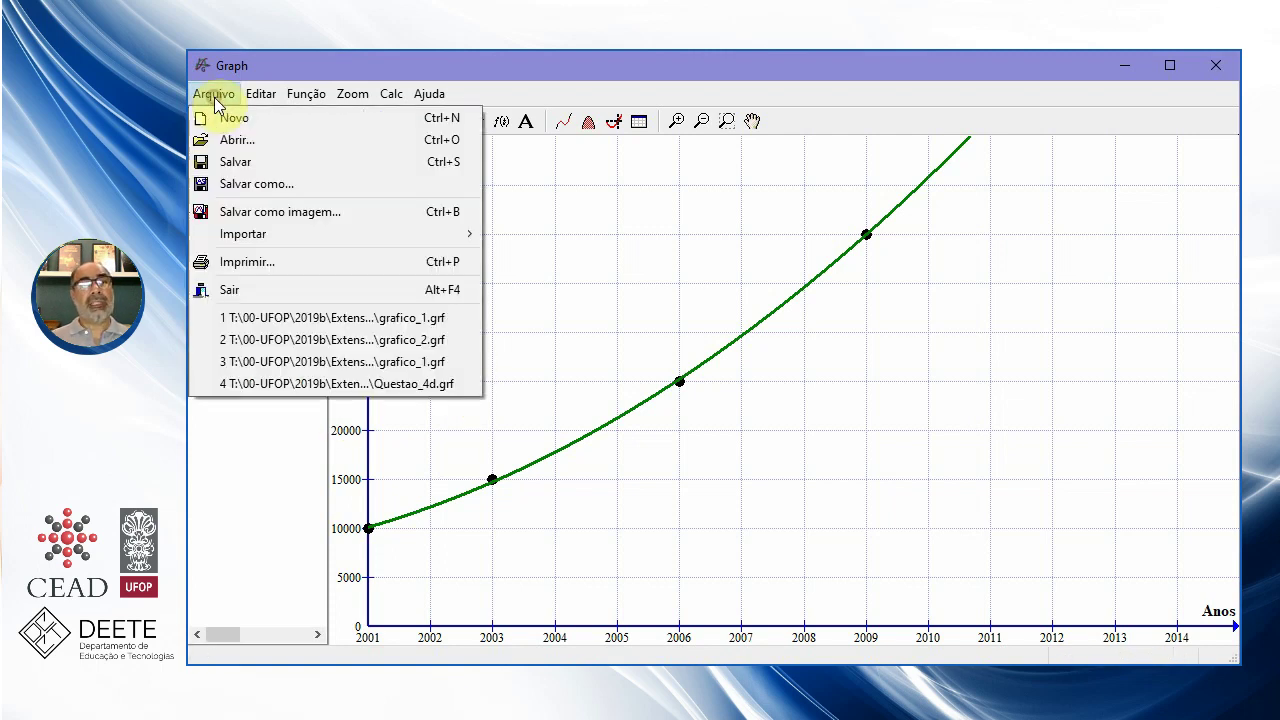
pyautogui.click(233, 160)
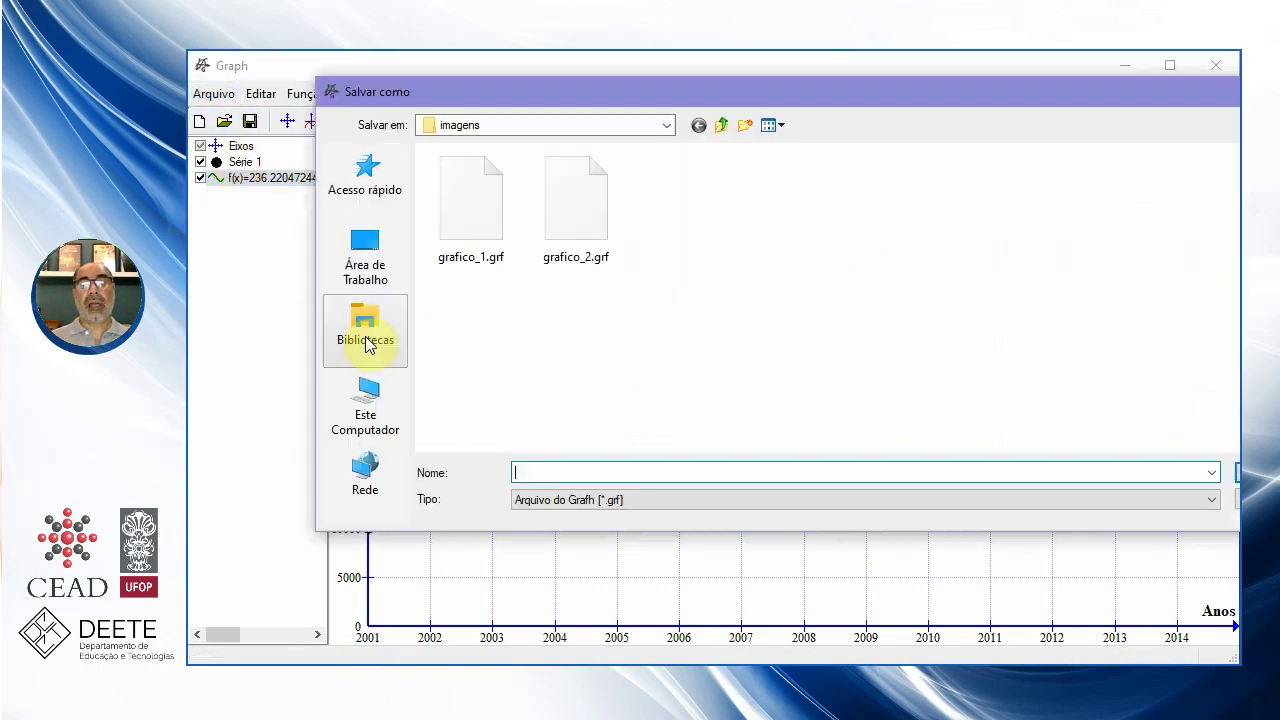
pyautogui.click(530, 474)
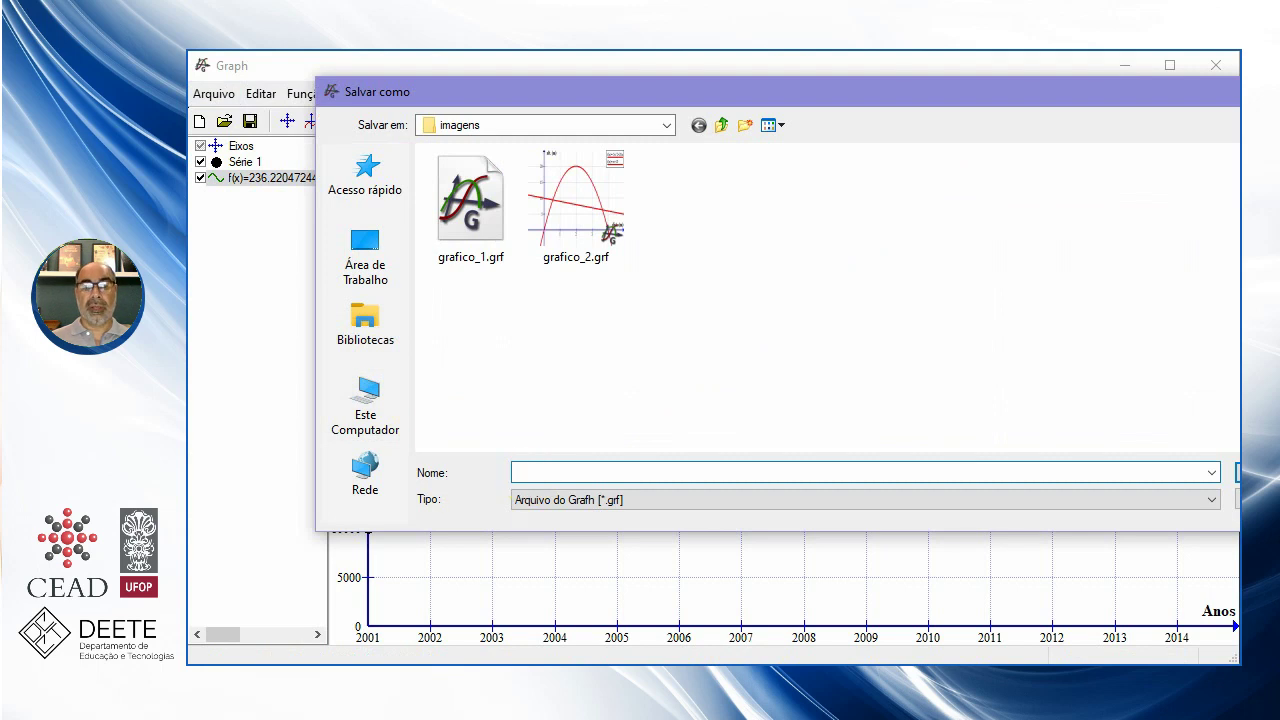
pyautogui.write('populacao')
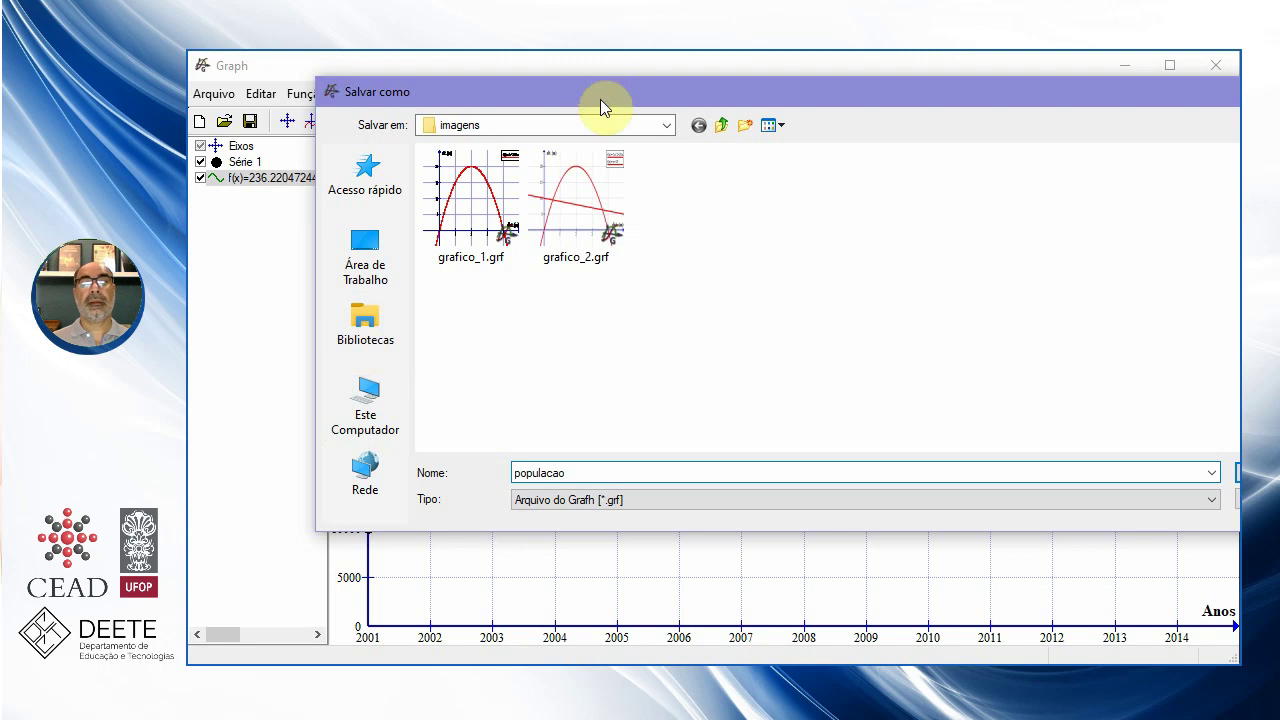
pyautogui.moveTo(600, 99); pyautogui.dragTo(512, 95)
pyautogui.click(1182, 470)
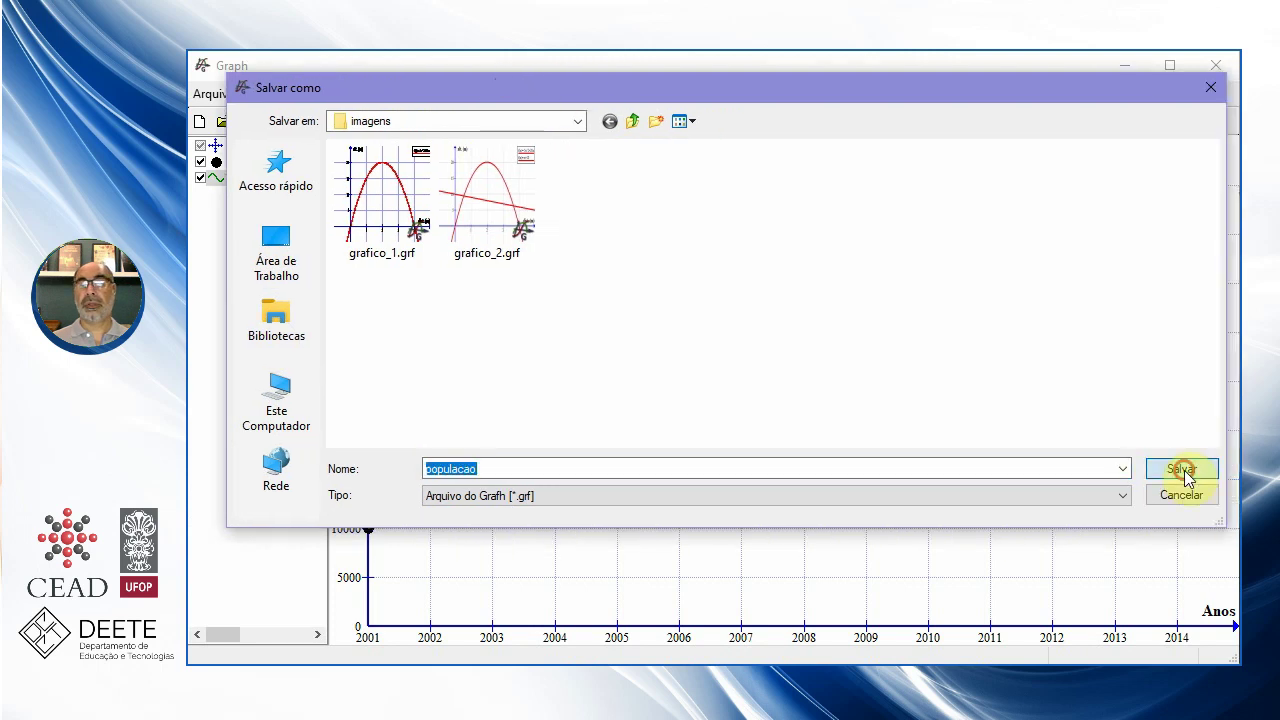
pyautogui.press('Return')
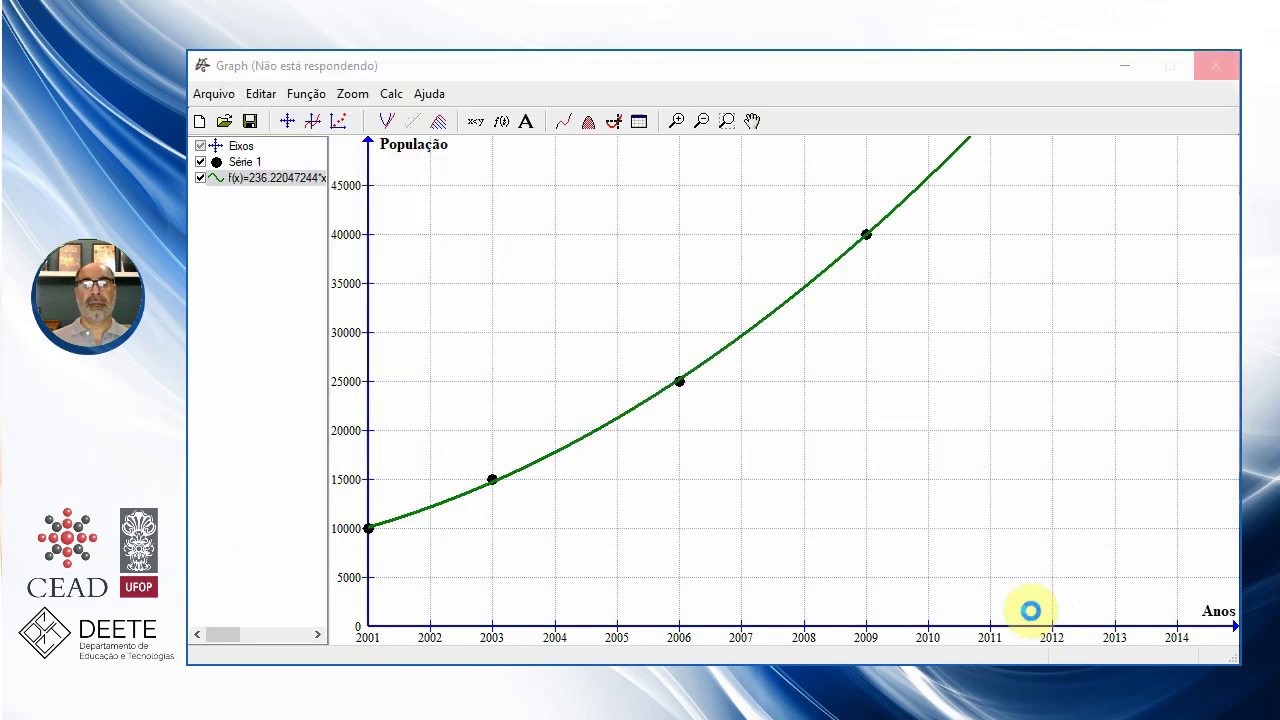